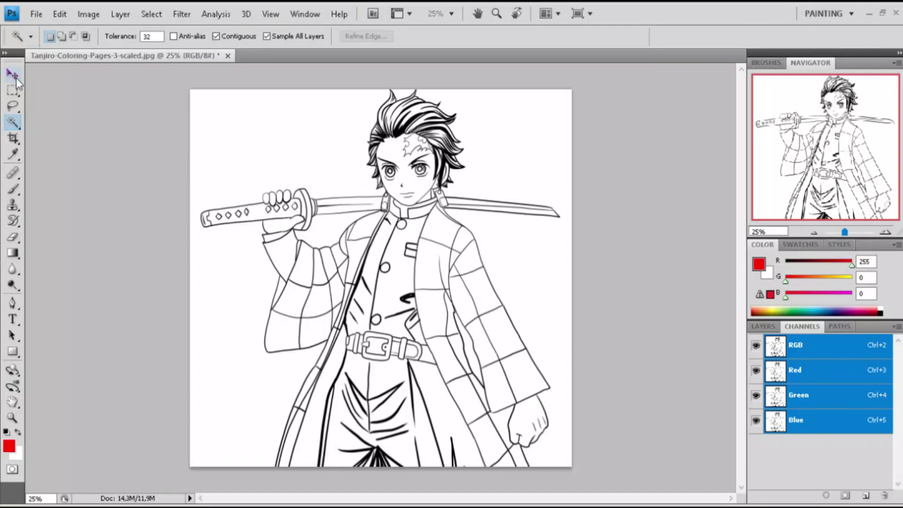
Zoom the line art to 100% and pan so Tanjiro's hair and face fill the view
key(ctrl+plus)
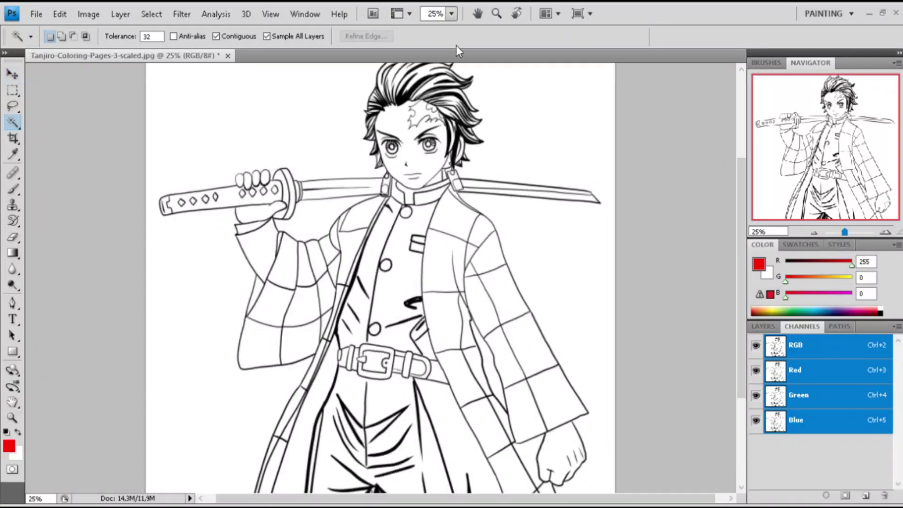
key(ctrl+plus)
click(477, 13)
mouse_move(460, 122)
mouse_down()
mouse_move(437, 249)
mouse_move(462, 289)
mouse_up()
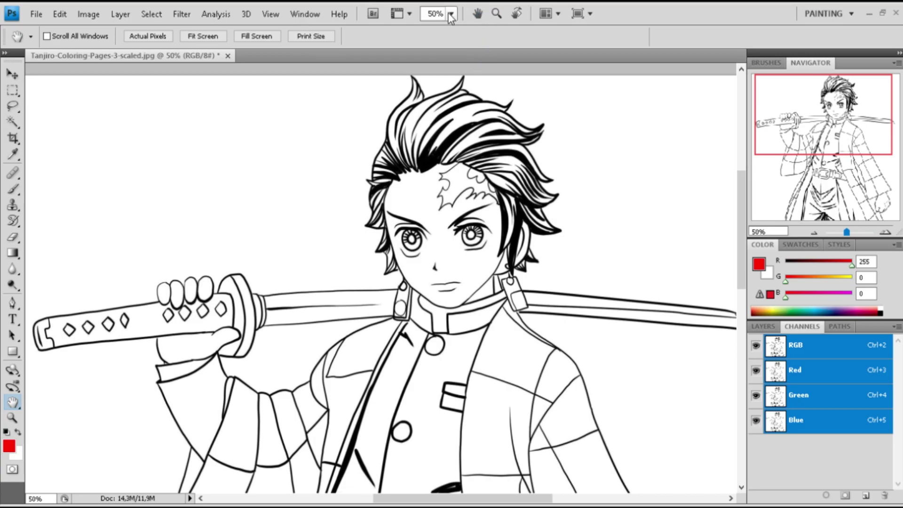
key(ctrl+plus)
drag(474, 74, 420, 260)
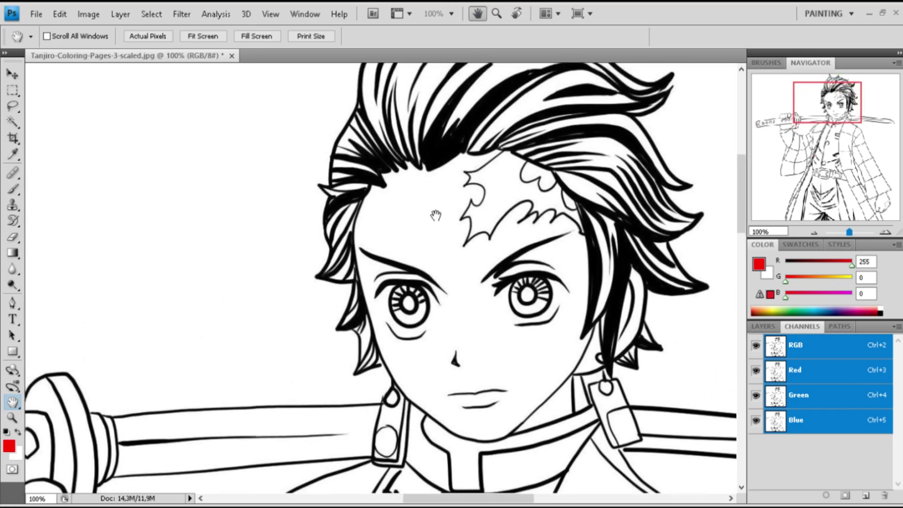
click(12, 124)
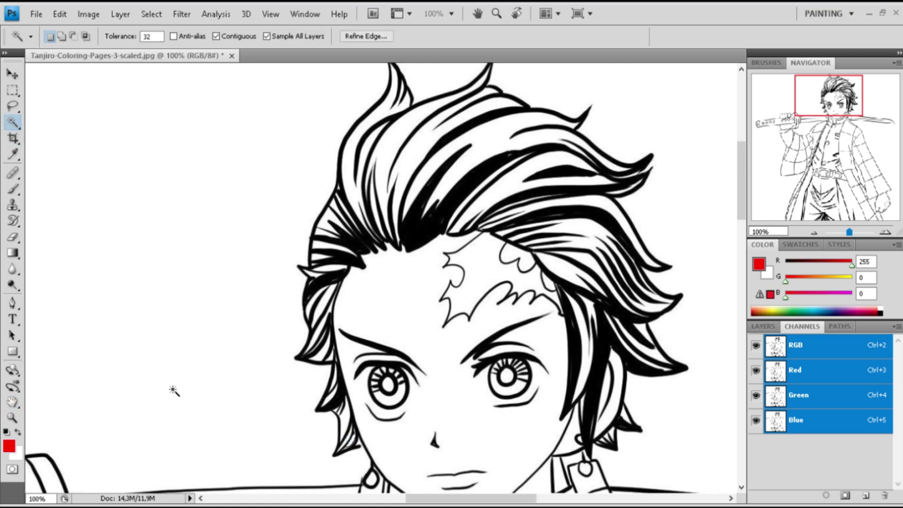
Set the foreground colour to dark red (R153)
click(8, 445)
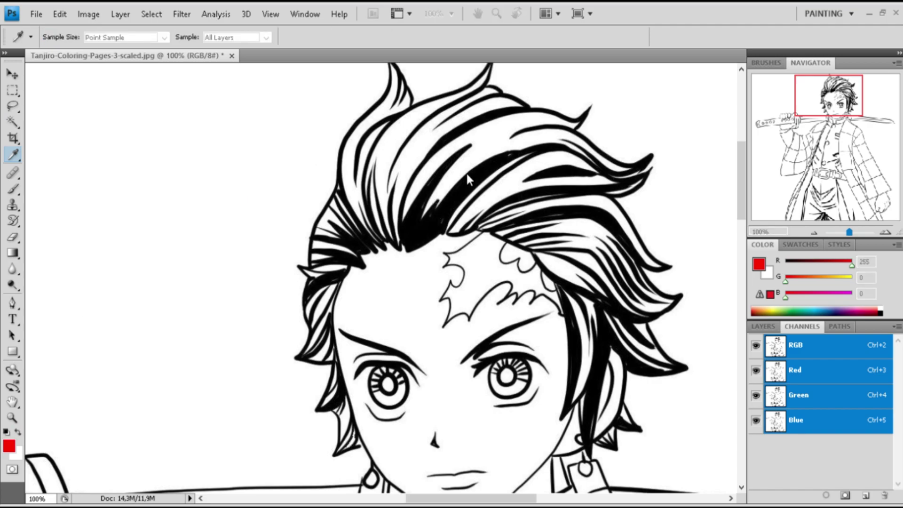
key(Return)
key(w)
key(b)
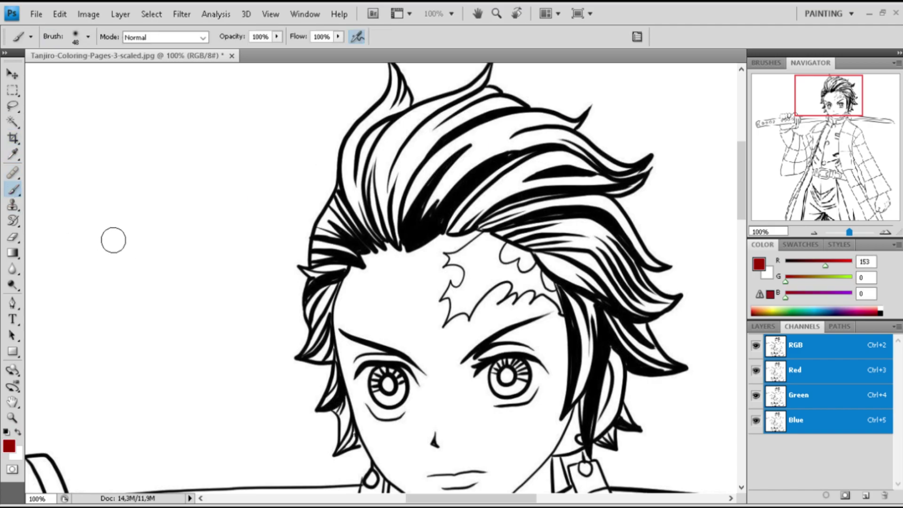
click(15, 125)
Brush dark red into the hair strands beside the left cheek
click(13, 189)
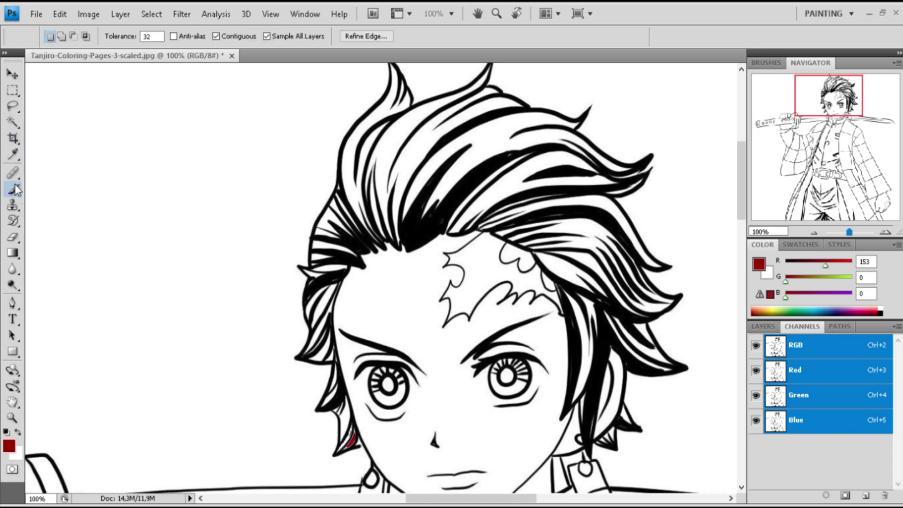
click(12, 123)
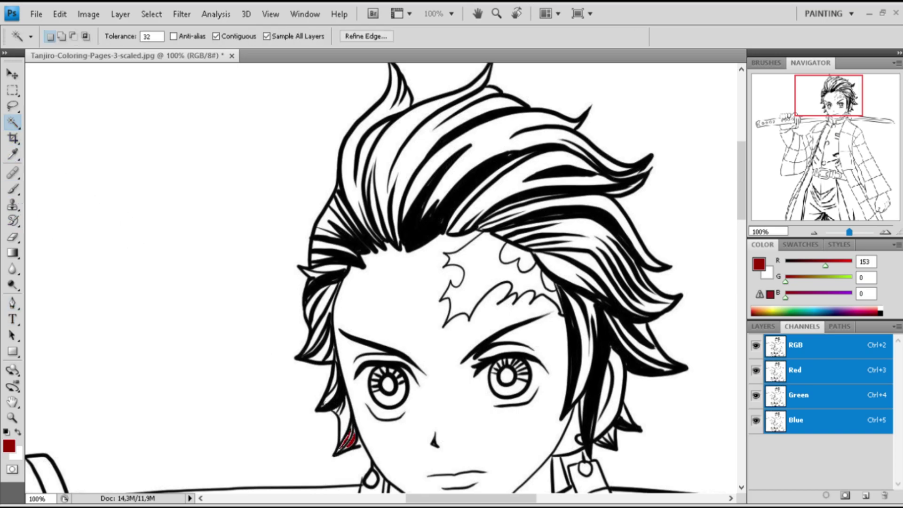
click(13, 189)
drag(348, 404, 346, 446)
click(13, 123)
click(343, 418)
click(12, 189)
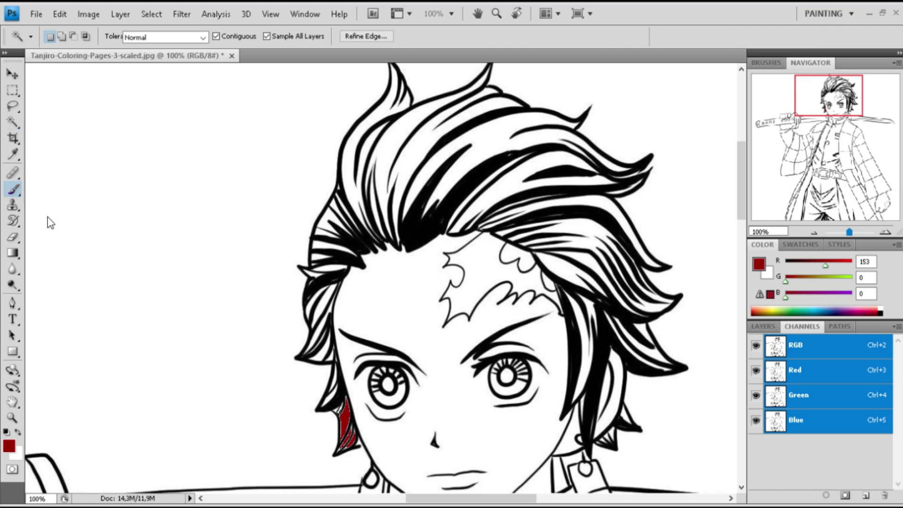
drag(340, 407, 346, 427)
Magic Wand-select the hair region by colour, then clear the selection
click(13, 124)
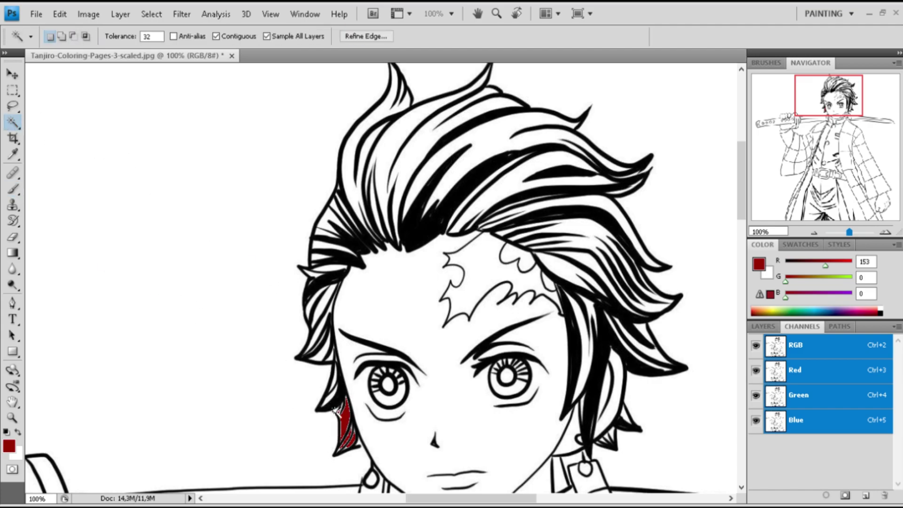
click(13, 189)
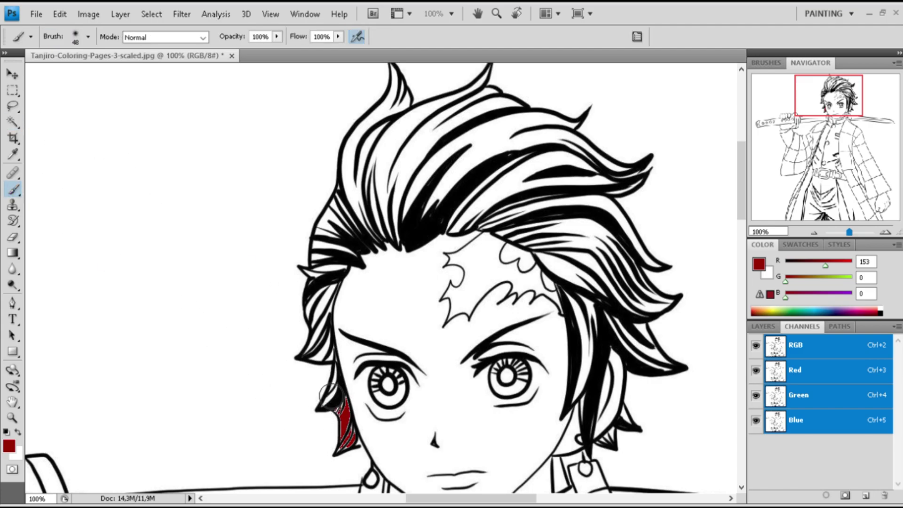
click(13, 123)
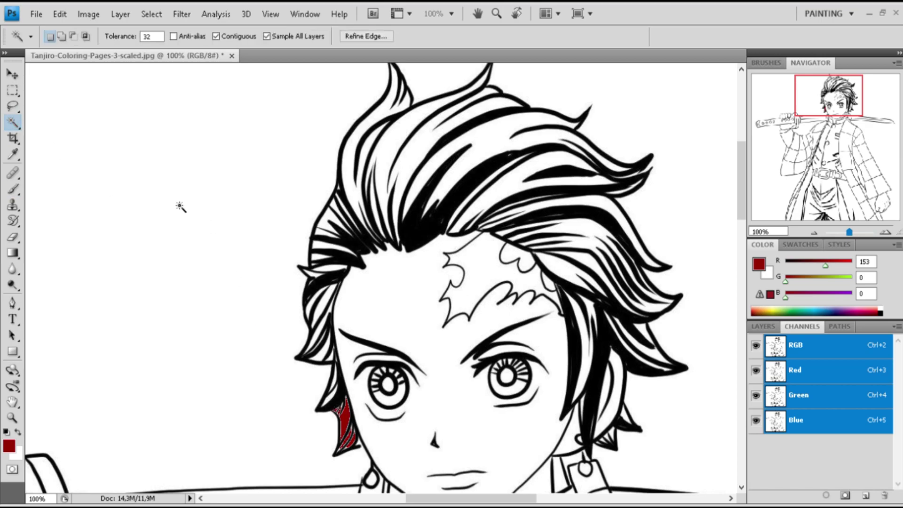
click(331, 394)
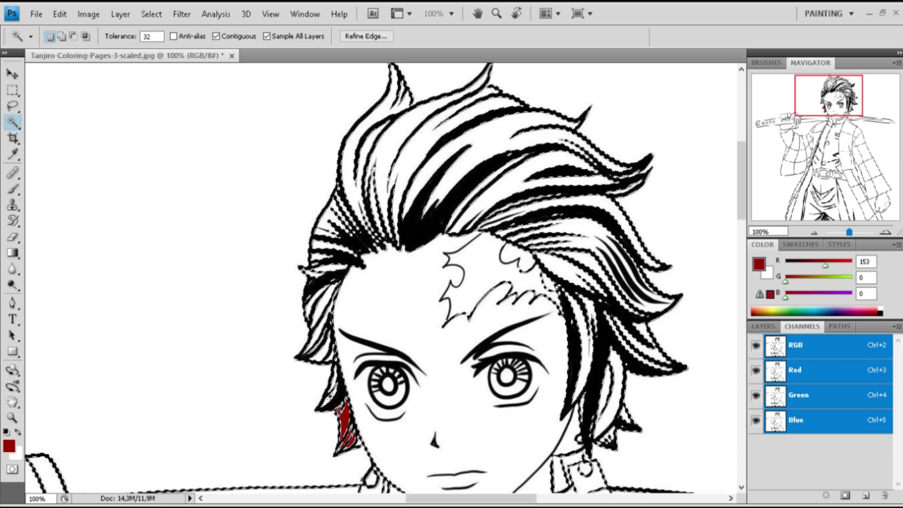
key(ctrl+d)
Paint more dark red strands into the left side of the hair
click(13, 188)
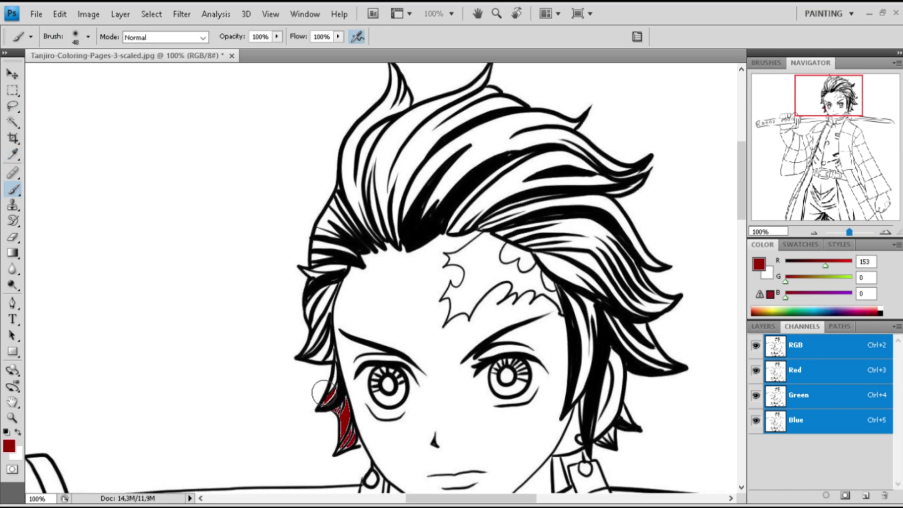
click(12, 123)
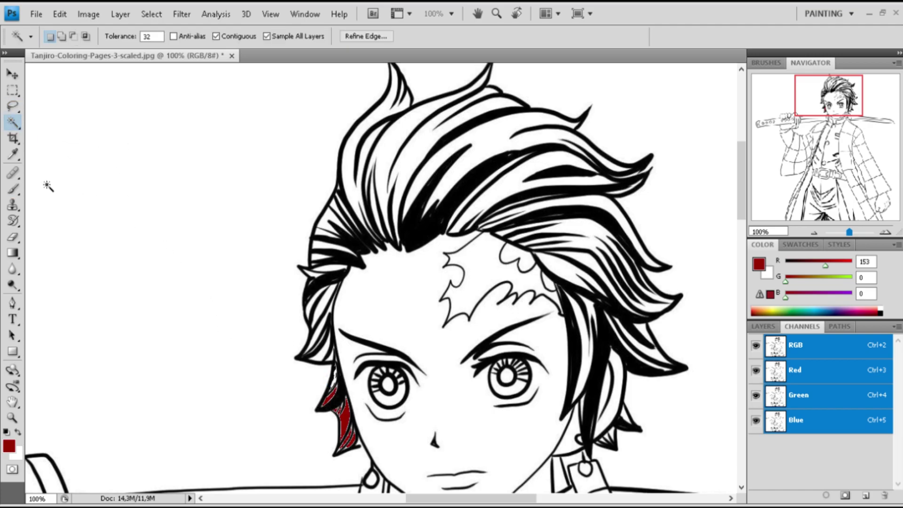
click(13, 189)
click(13, 123)
click(13, 189)
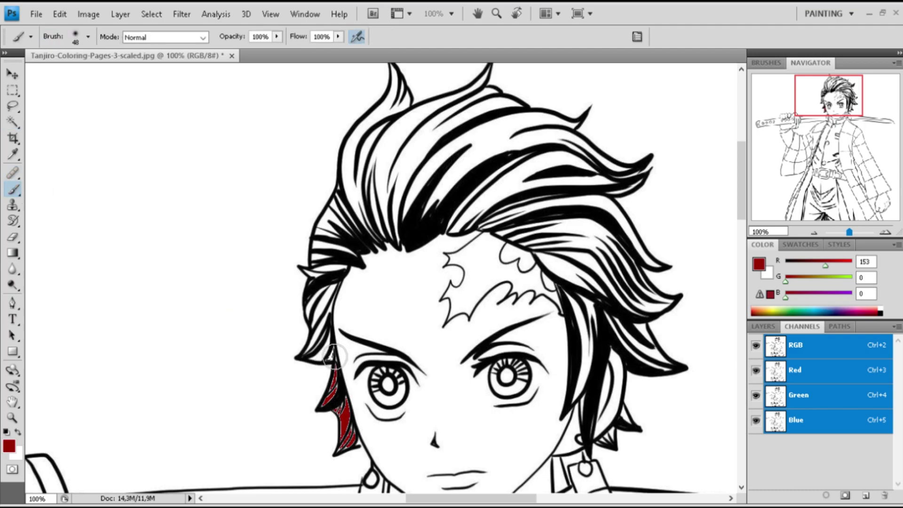
key(w)
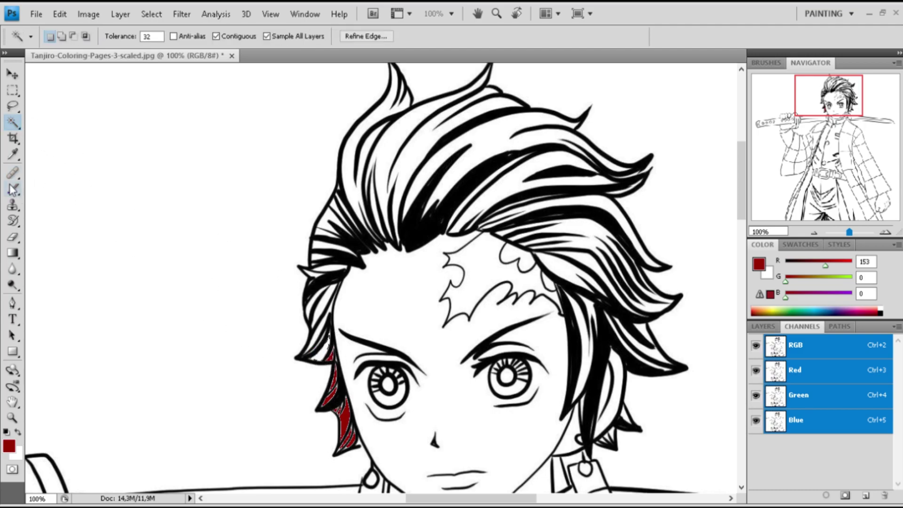
click(13, 189)
drag(312, 357, 332, 341)
Paint extra dark red strands across the upper-left hair
key(w)
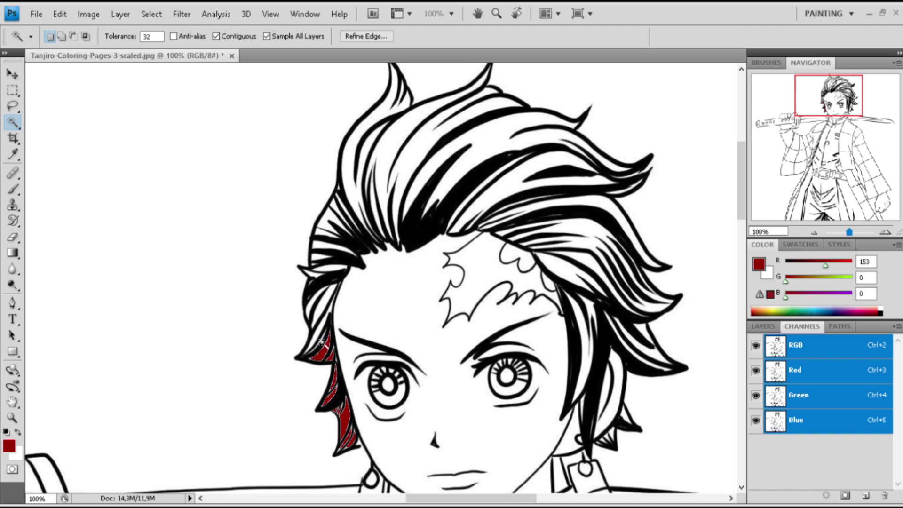
click(12, 189)
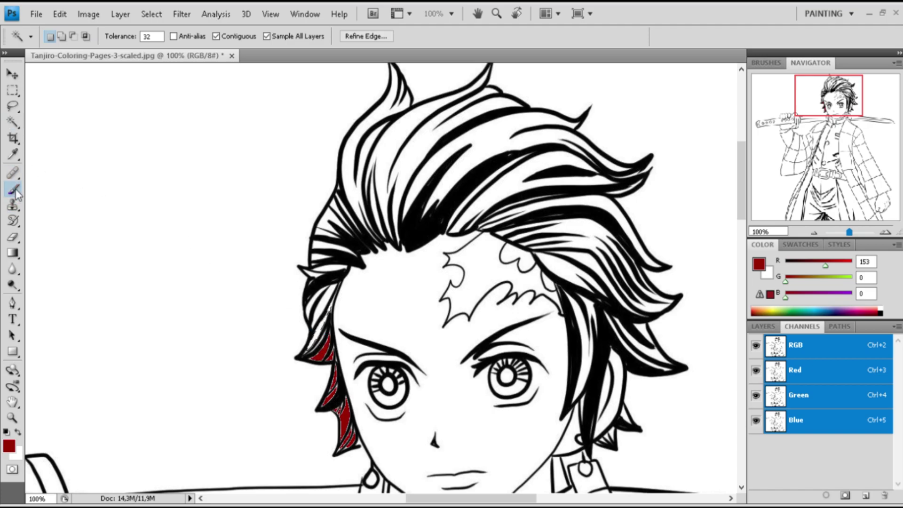
drag(329, 308, 317, 346)
click(13, 122)
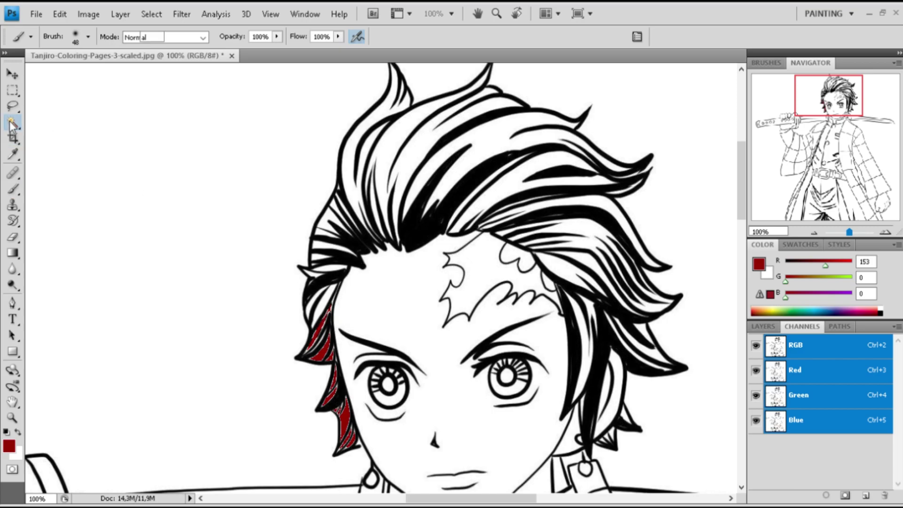
click(13, 190)
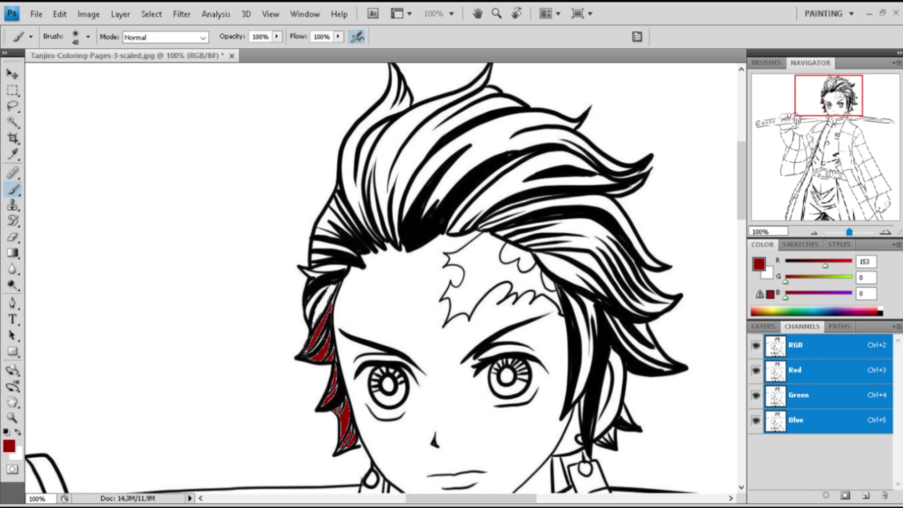
drag(317, 324, 338, 292)
click(13, 123)
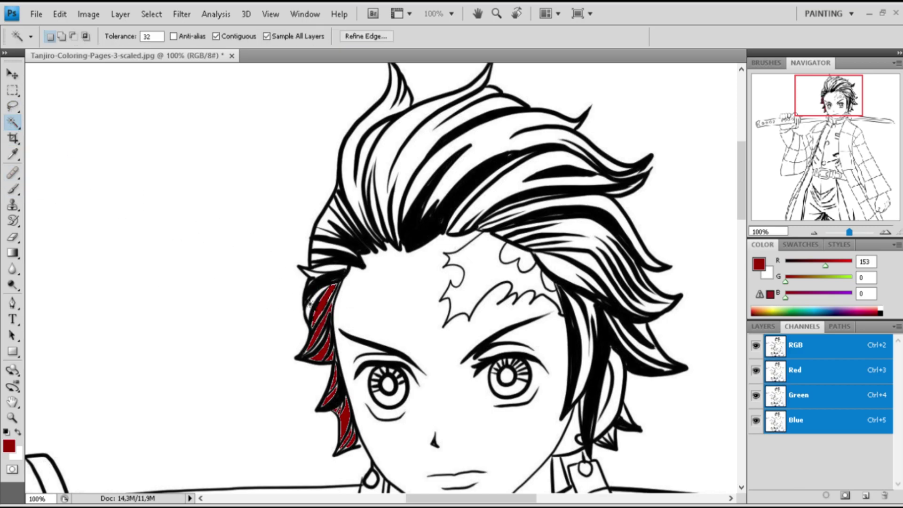
click(13, 190)
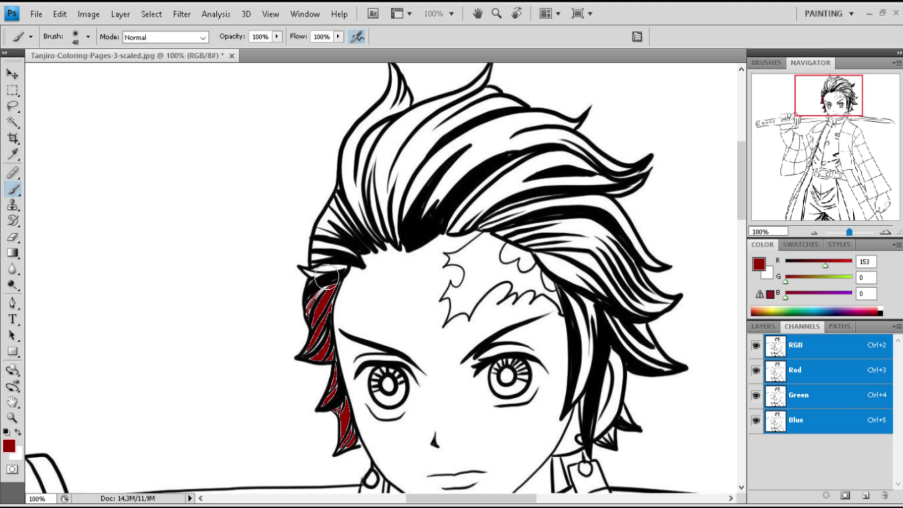
click(13, 121)
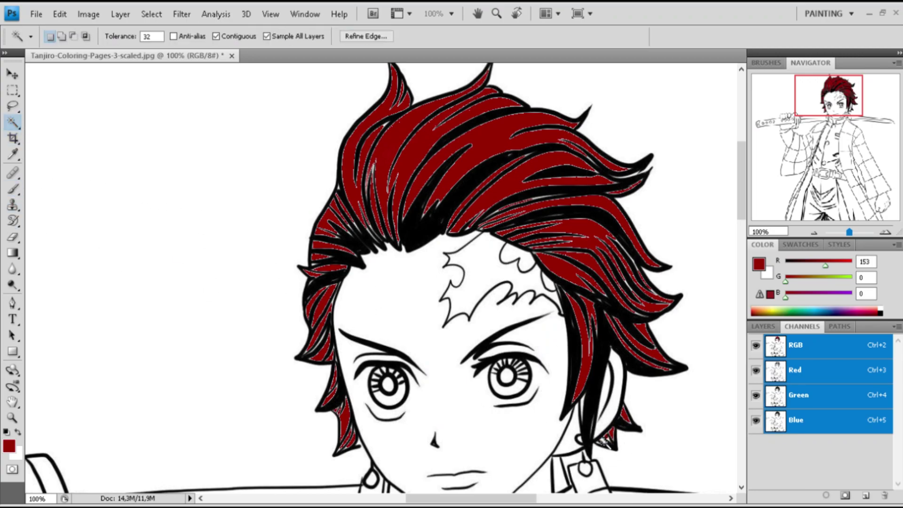
Choose a darker red (R102, G0, B0) for the hair fill
click(13, 189)
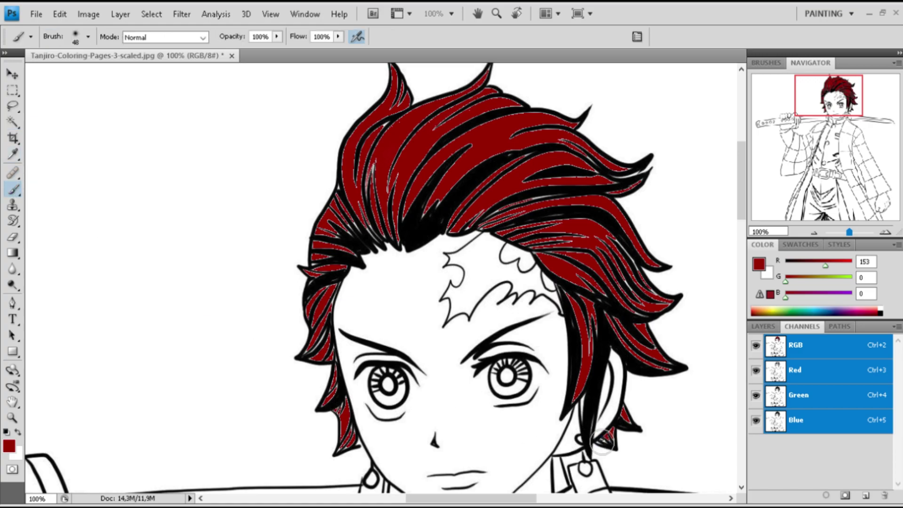
click(12, 123)
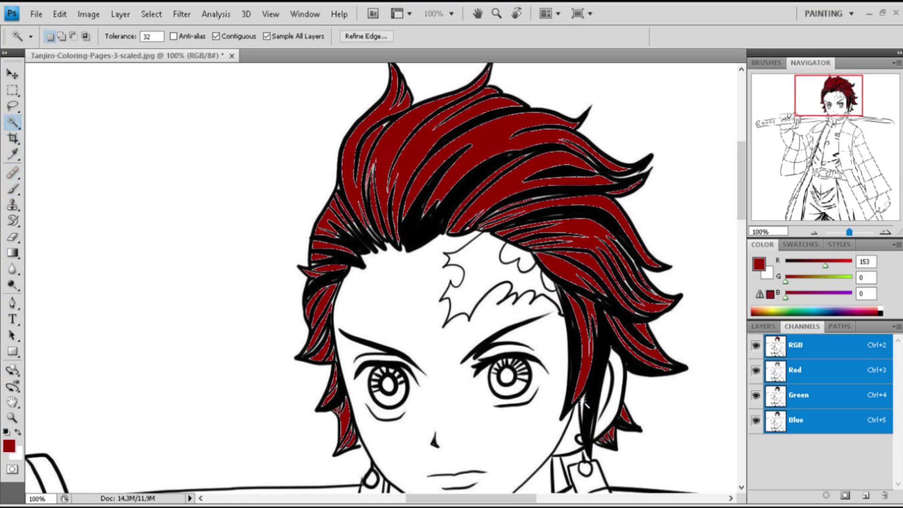
click(13, 189)
click(12, 123)
key(i)
click(604, 123)
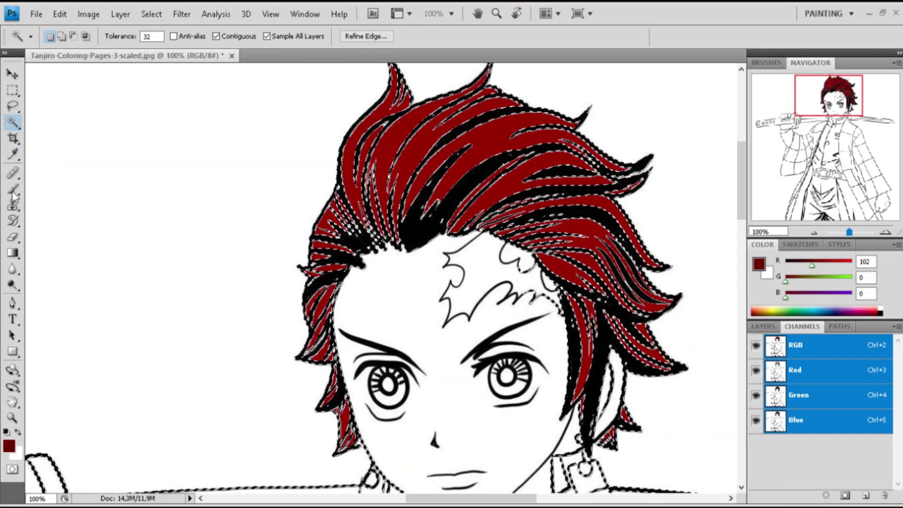
key(b)
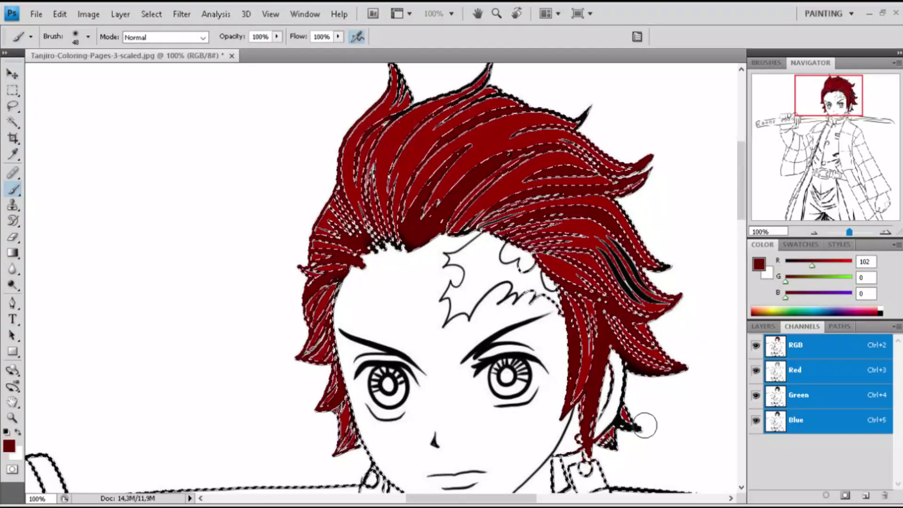
Magic Wand-select the remaining unpainted hair strands and brush them dark red
key(w)
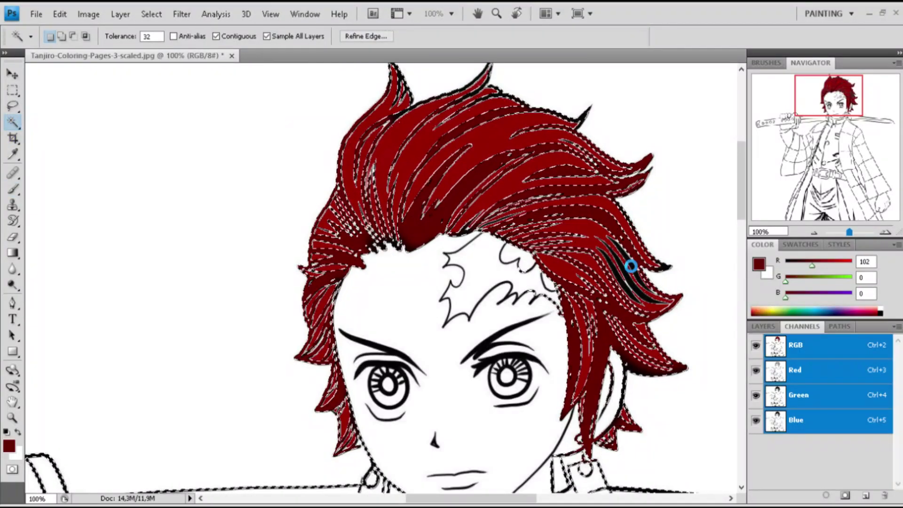
click(629, 263)
key(b)
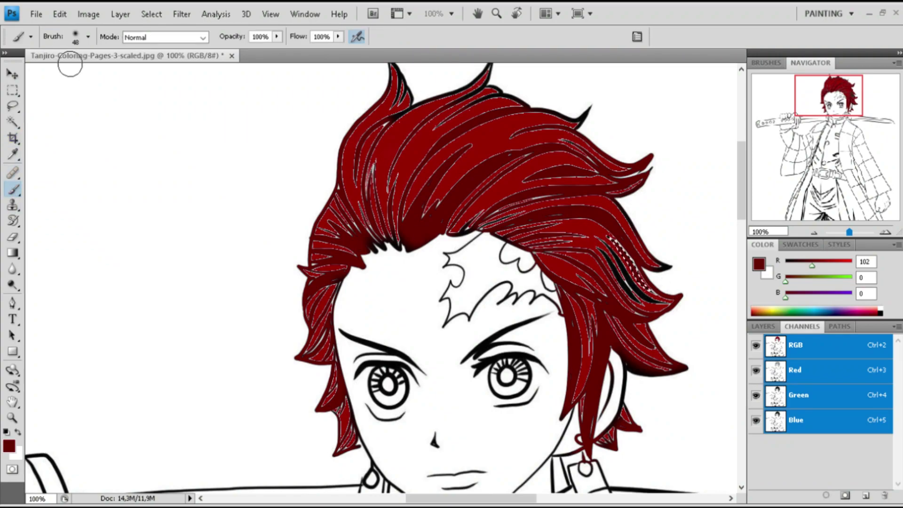
key(w)
click(13, 189)
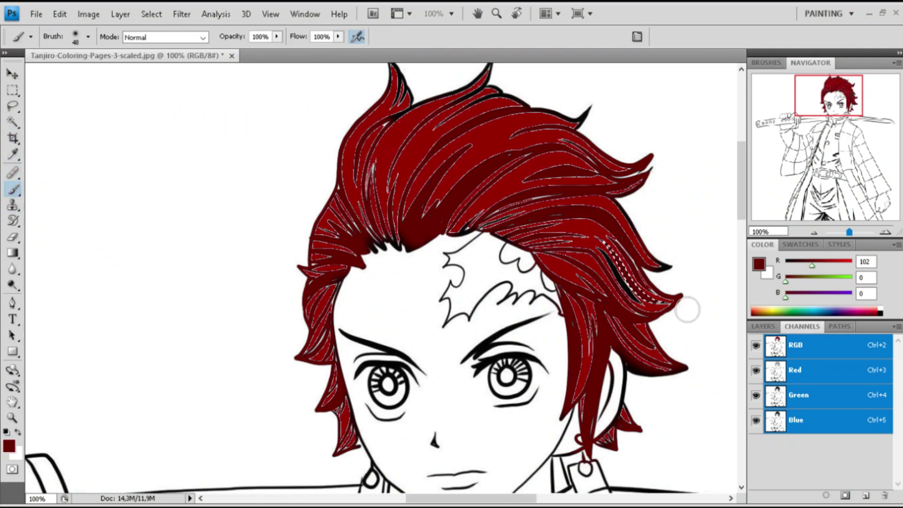
click(14, 123)
click(13, 191)
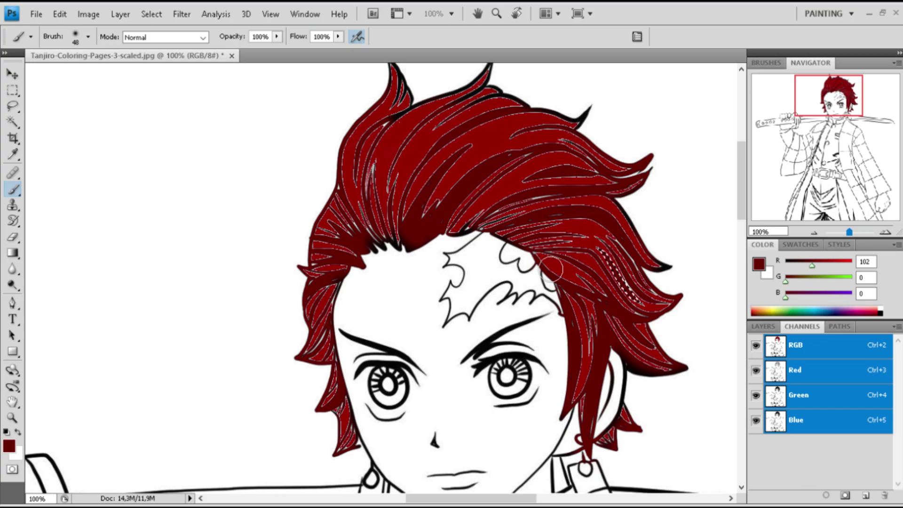
Paint the forehead mark bright red
key(w)
key(i)
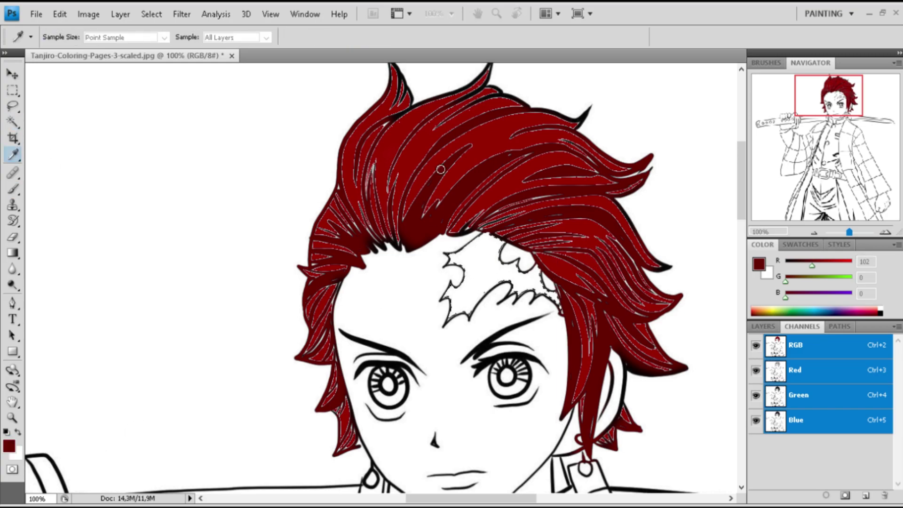
key(w)
key(b)
mouse_move(484, 242)
mouse_down()
mouse_move(460, 278)
mouse_move(509, 253)
mouse_up()
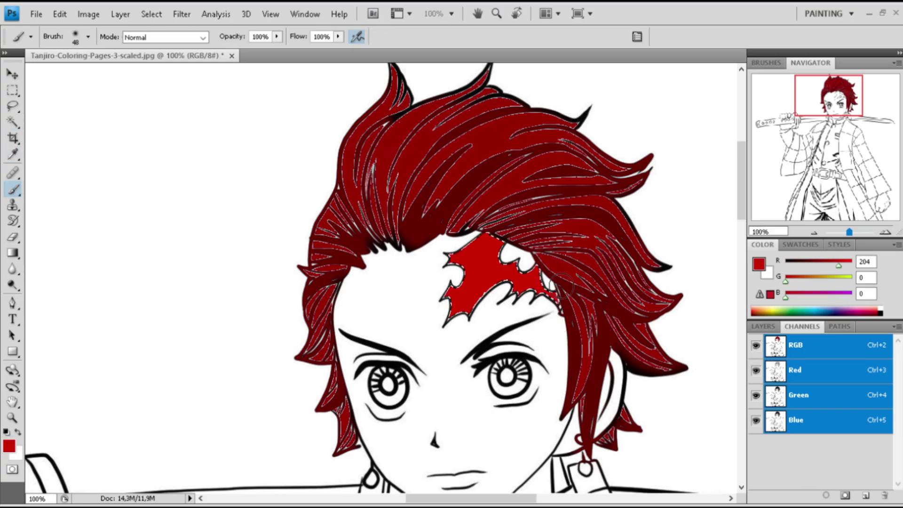
Select the face area and paint it peach (255,204,153)
key(w)
click(396, 284)
key(h)
mouse_move(434, 287)
mouse_down()
mouse_move(438, 249)
mouse_move(404, 141)
mouse_up()
key(i)
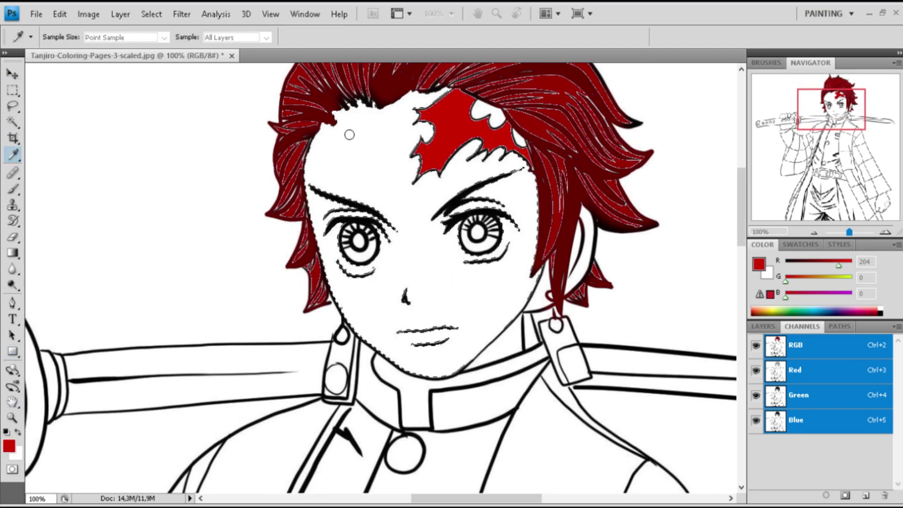
key(b)
mouse_move(324, 141)
mouse_down()
mouse_move(436, 101)
mouse_move(348, 145)
mouse_move(369, 185)
mouse_move(423, 185)
mouse_move(416, 155)
mouse_move(470, 235)
mouse_move(432, 282)
mouse_move(494, 297)
mouse_move(417, 343)
mouse_move(353, 306)
mouse_move(348, 235)
mouse_move(429, 238)
mouse_up()
Deselect the face, then select the ear and paint it peach
click(14, 123)
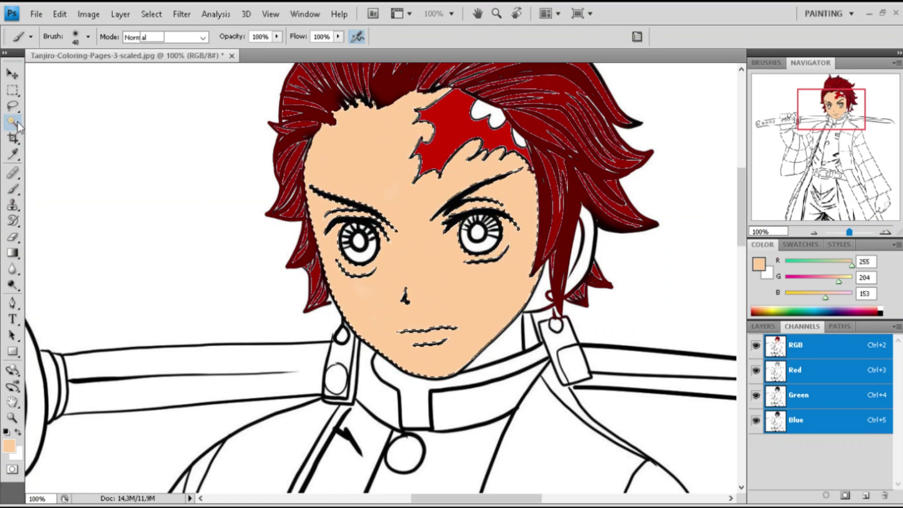
key(ctrl+d)
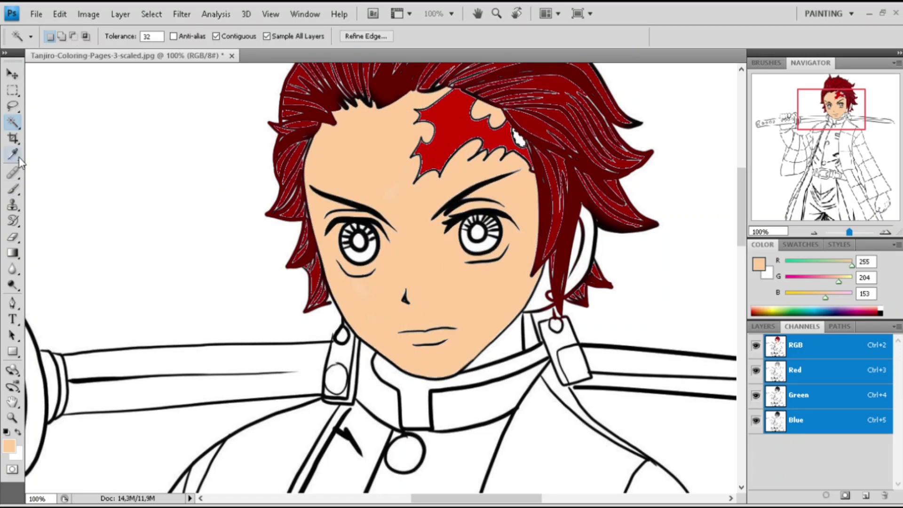
click(13, 189)
click(12, 124)
click(582, 266)
click(12, 189)
drag(579, 282, 595, 223)
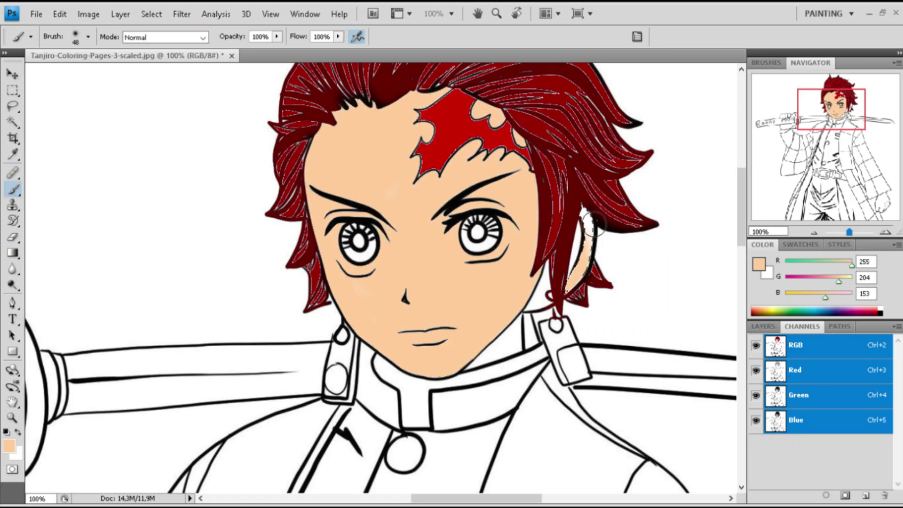
Magic Wand-select the neck area, then clear the selection
click(13, 124)
click(13, 189)
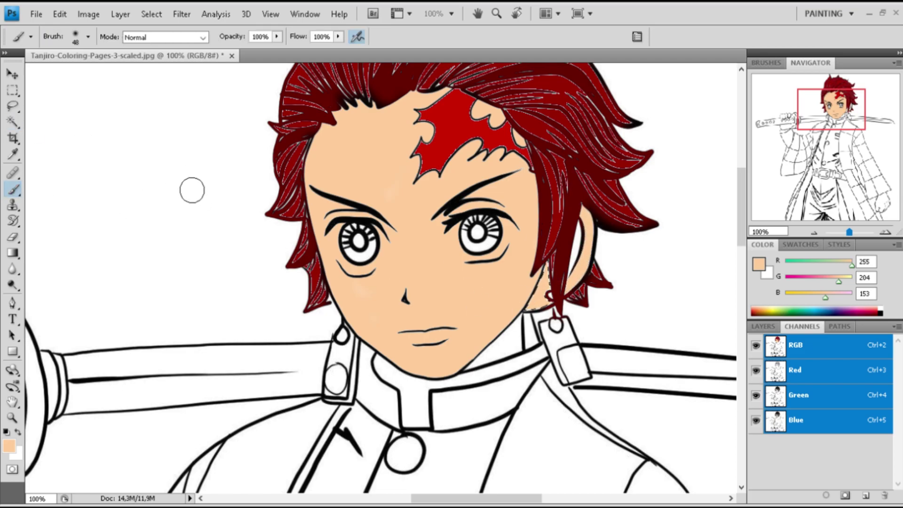
click(12, 123)
click(498, 348)
click(13, 189)
click(12, 124)
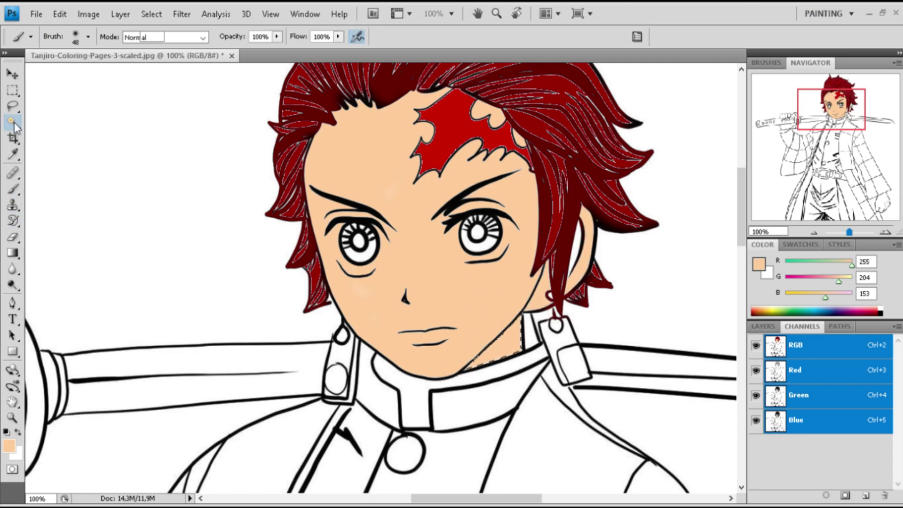
key(ctrl+d)
click(12, 154)
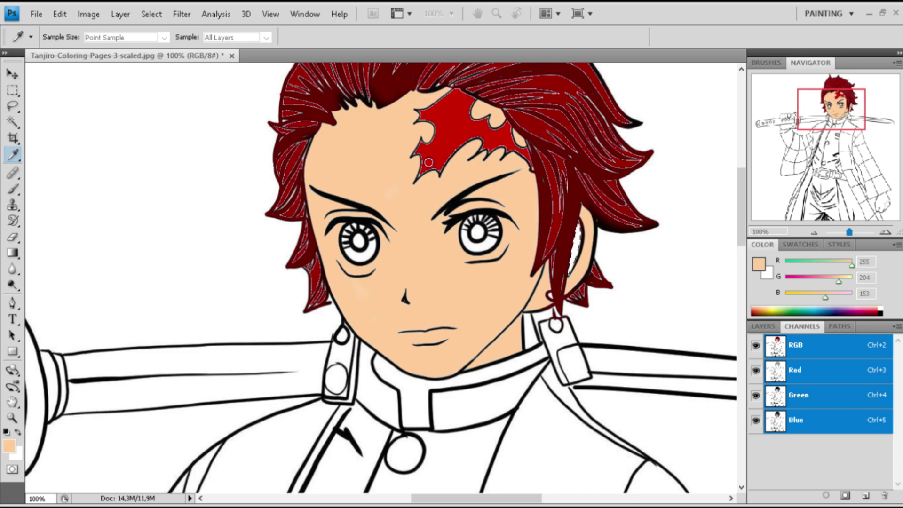
Paint the earring gold (204,153,51) and shade the neck with gold
click(13, 123)
click(12, 189)
drag(574, 223, 575, 275)
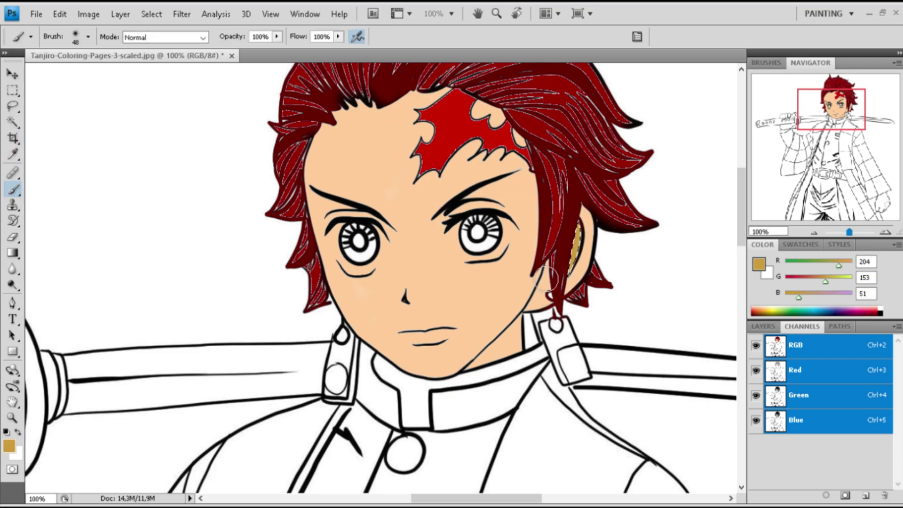
key(w)
click(514, 333)
key(b)
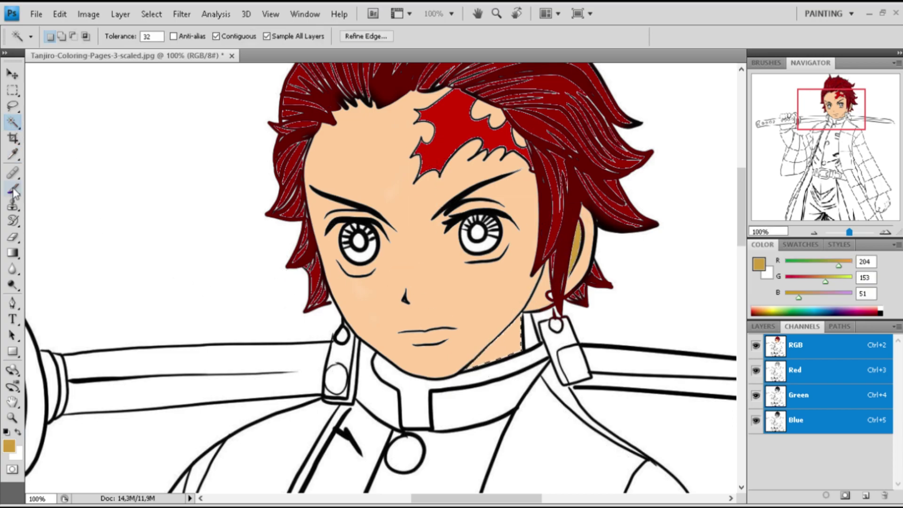
drag(519, 308, 503, 302)
key(w)
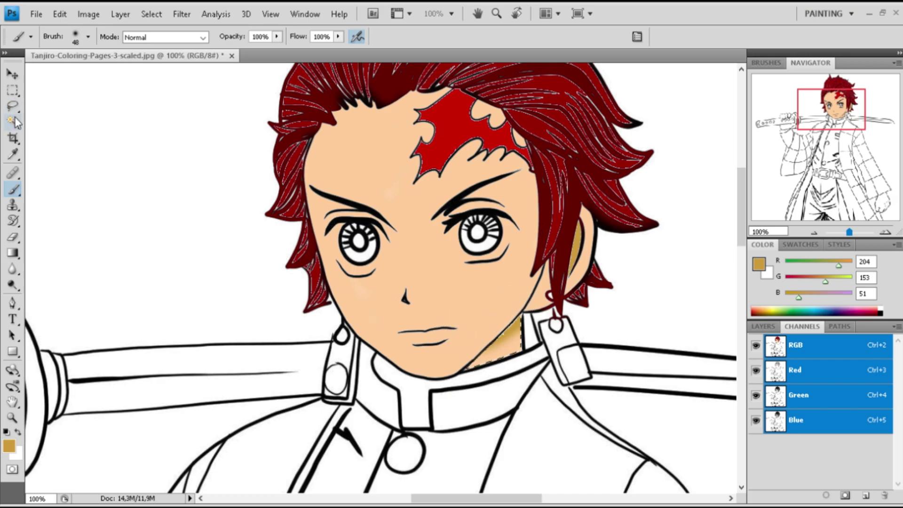
key(ctrl+d)
key(i)
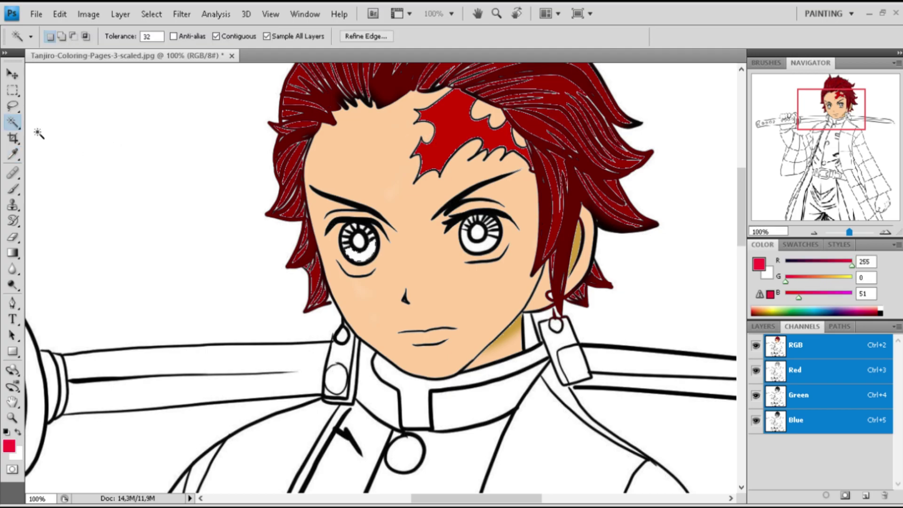
Paint the left iris's lower ring bright red and sample the hair's dark red
key(b)
drag(357, 254, 294, 245)
key(i)
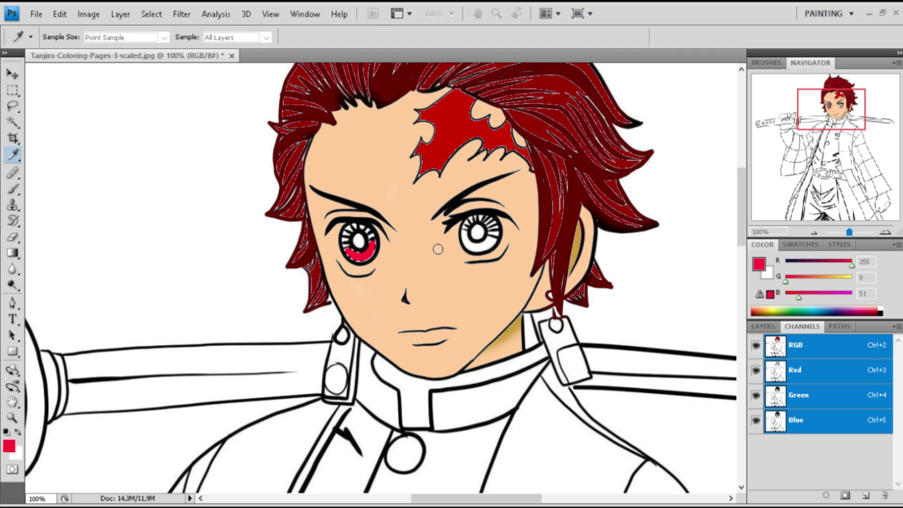
click(558, 119)
key(b)
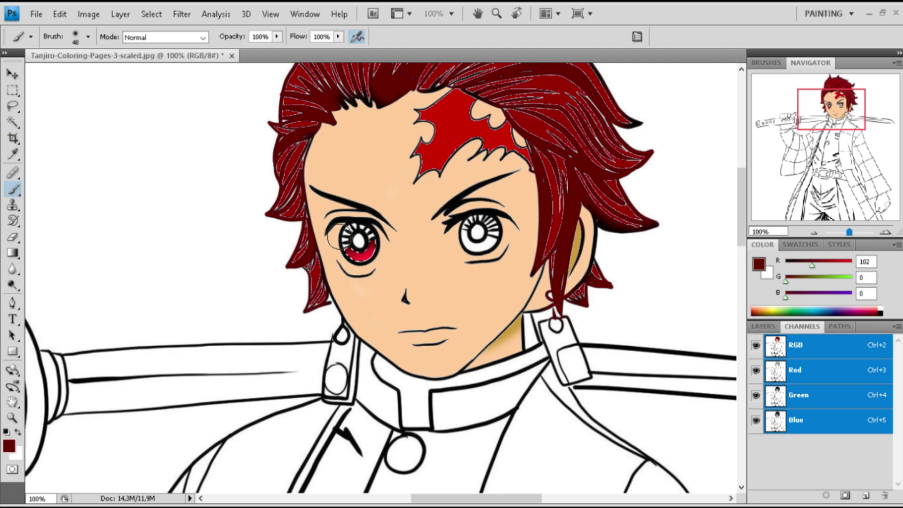
Zoom to 200% and fill the upper left-iris gaps dark red
key(ctrl+plus)
key(w)
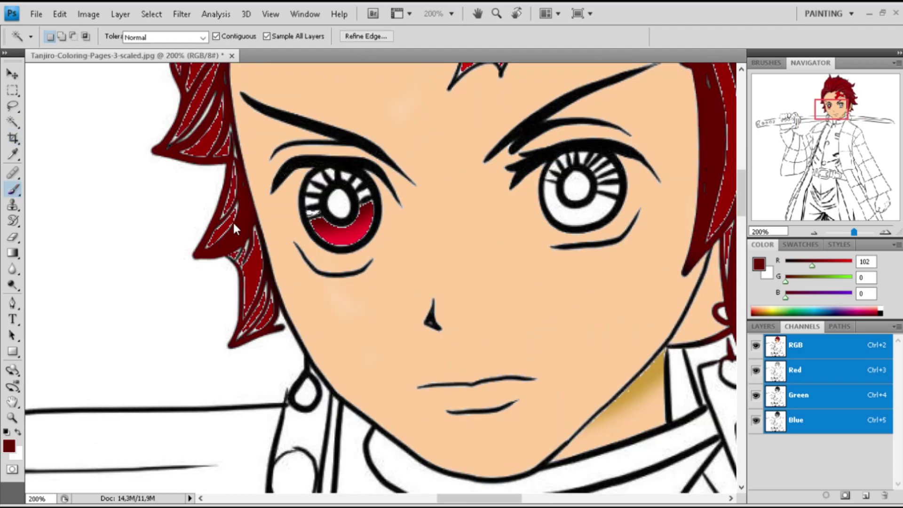
key(b)
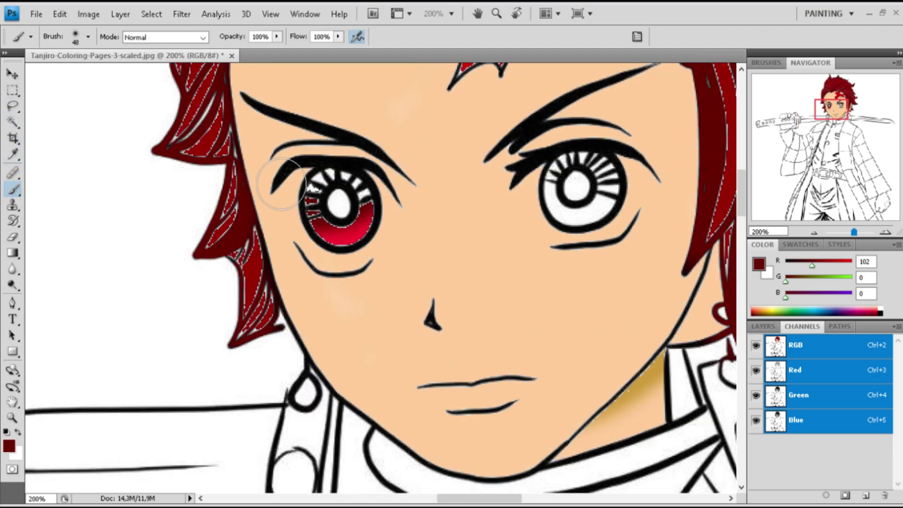
key(w)
mouse_move(308, 188)
mouse_down()
mouse_move(315, 207)
mouse_move(327, 175)
mouse_move(363, 193)
mouse_up()
key(b)
key(w)
key(b)
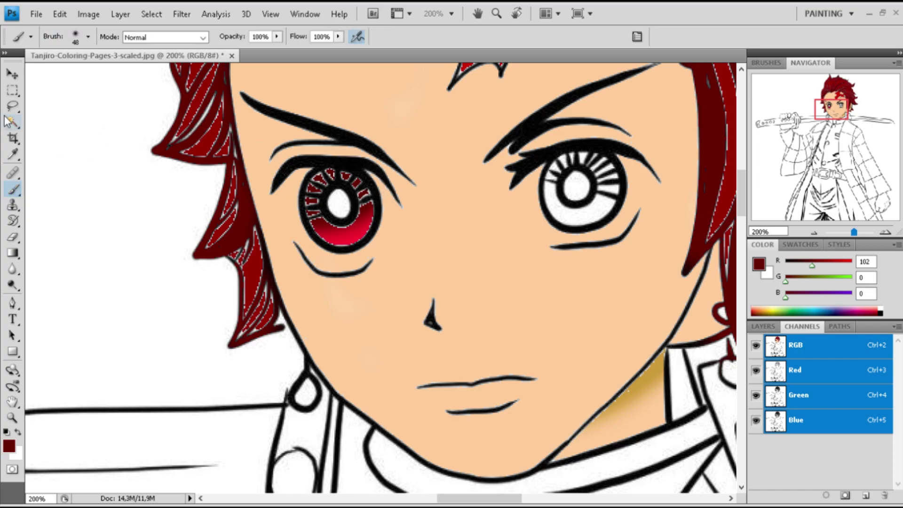
key(w)
key(b)
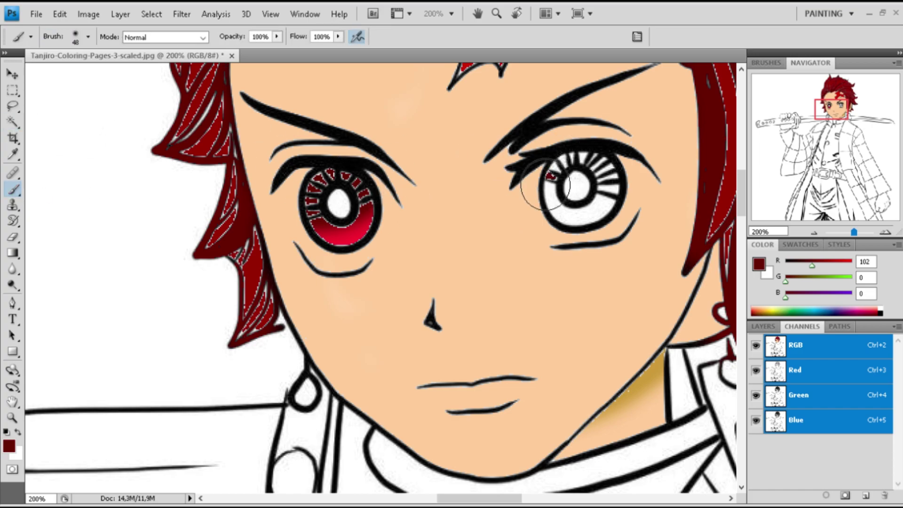
Paint the wedges around the right pupil dark red
drag(548, 171, 554, 178)
key(w)
key(b)
key(w)
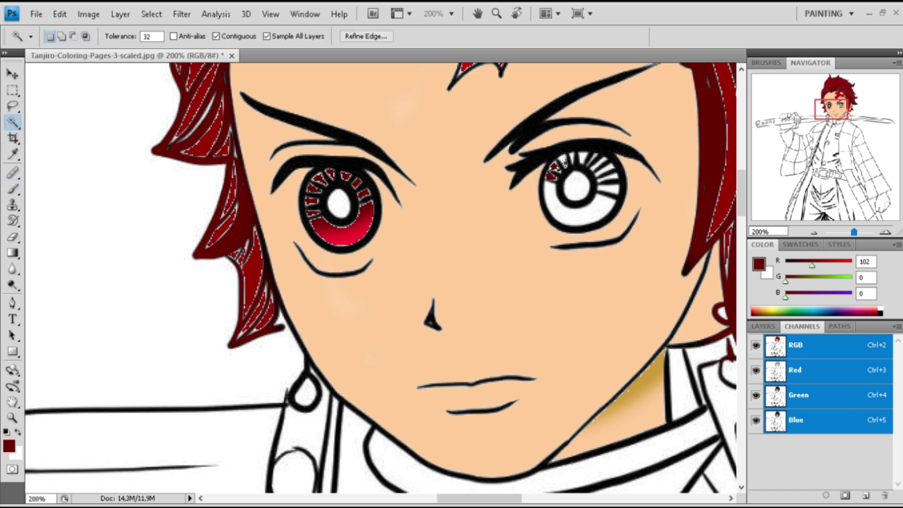
key(b)
key(w)
mouse_move(559, 164)
mouse_down()
mouse_move(567, 158)
mouse_move(611, 186)
mouse_up()
key(b)
key(w)
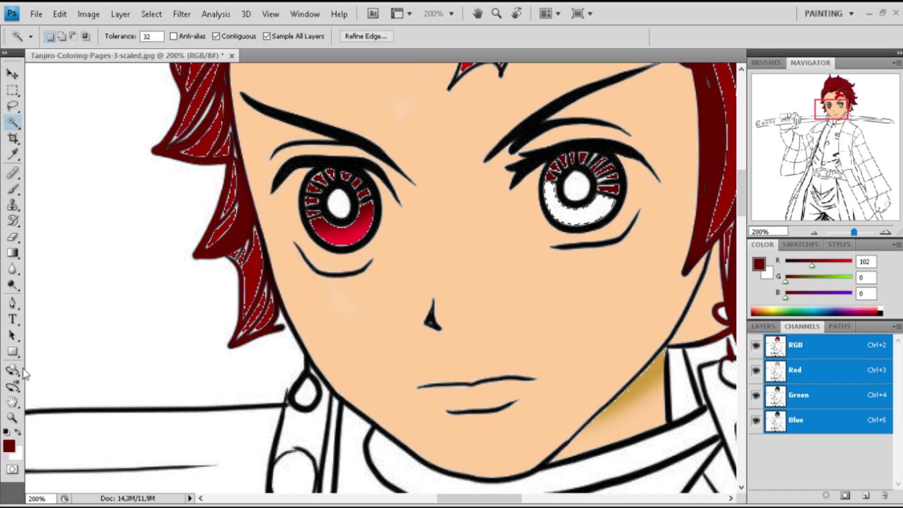
Paint the lower half of the right iris bright red and zoom out to the whole face
key(i)
click(342, 233)
key(w)
click(14, 188)
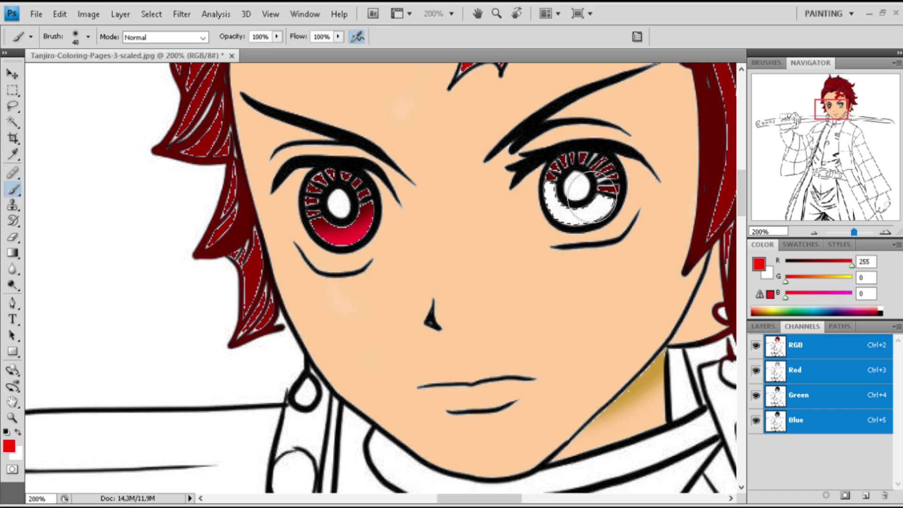
mouse_move(590, 195)
mouse_down()
mouse_move(557, 209)
mouse_move(571, 181)
mouse_up()
alt+click(141, 217)
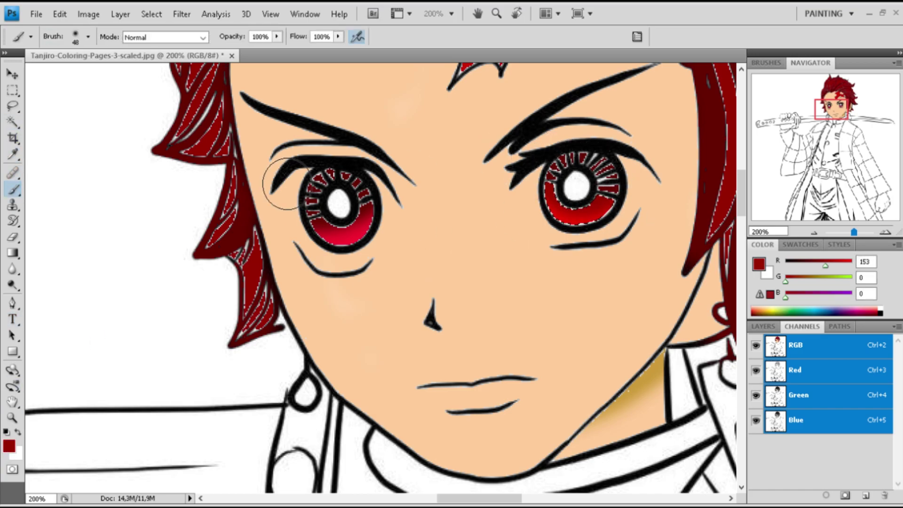
key(ctrl+minus)
Paint the right and left collar pieces brown (102,51,0)
key(w)
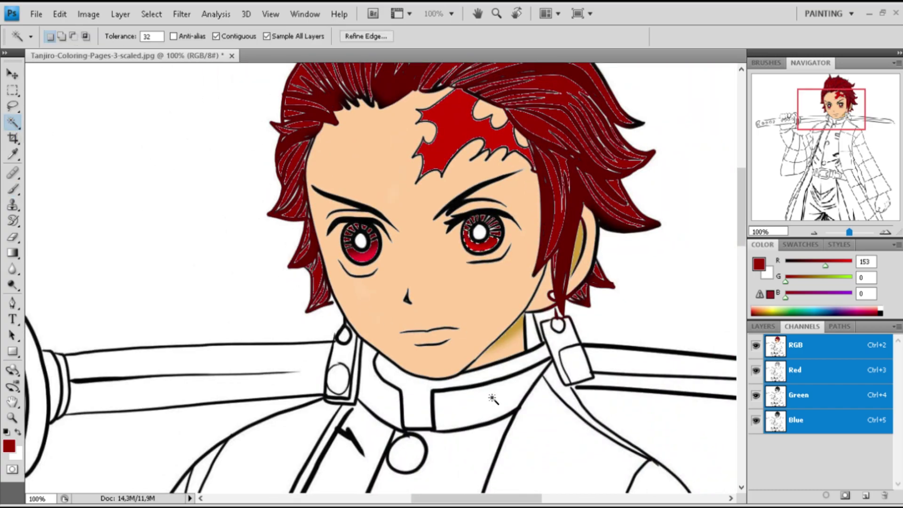
key(i)
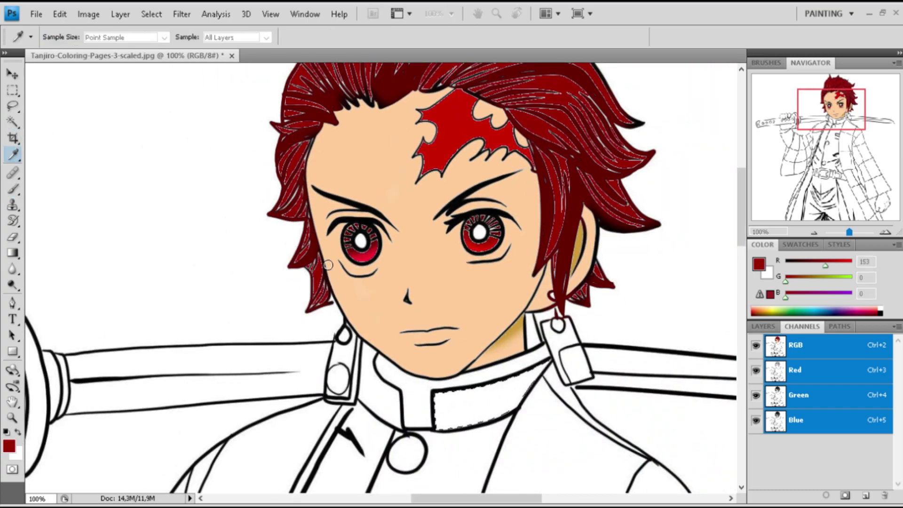
key(w)
key(b)
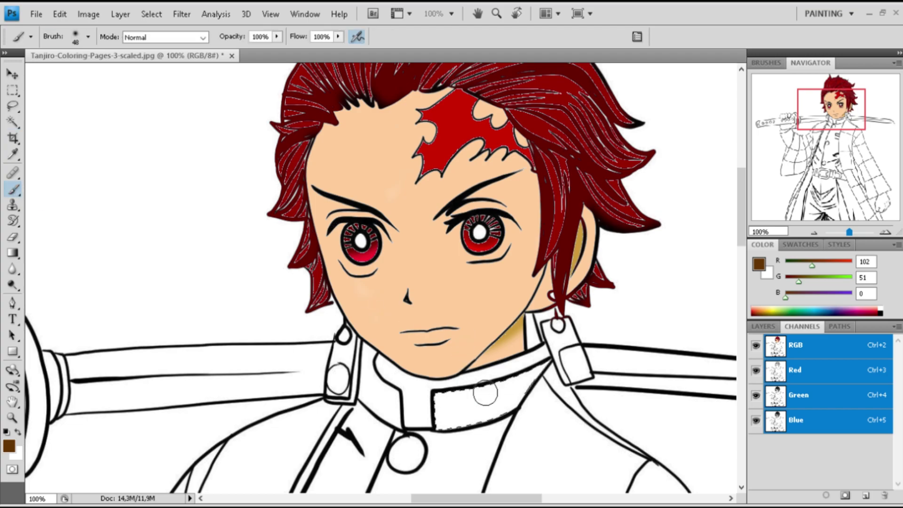
mouse_move(541, 362)
mouse_down()
mouse_move(470, 442)
mouse_move(447, 409)
mouse_up()
key(w)
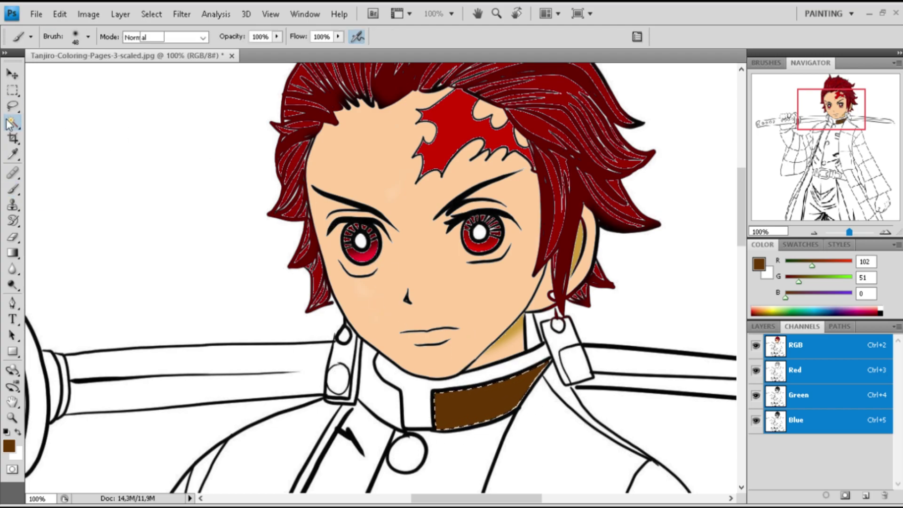
click(13, 189)
drag(376, 358, 358, 380)
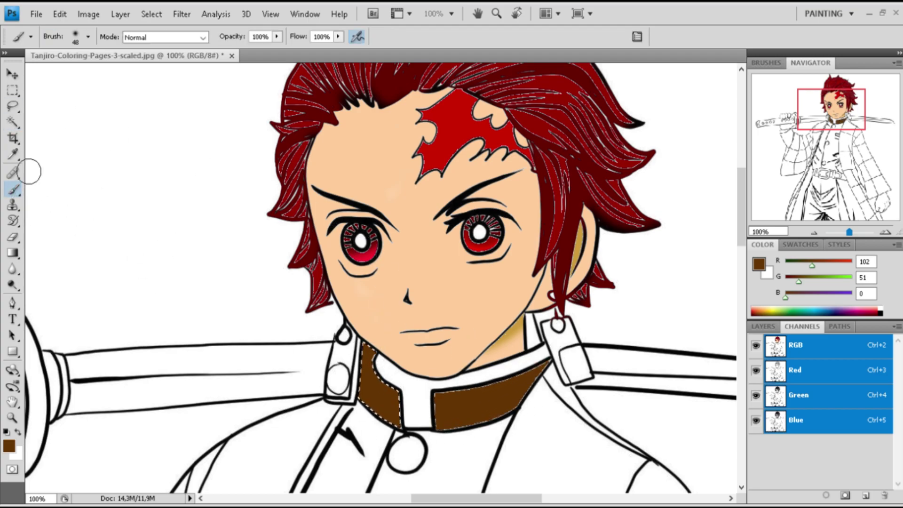
Fill the shirt front brown from below the collar down to the belt
key(w)
click(450, 13)
click(458, 48)
click(477, 13)
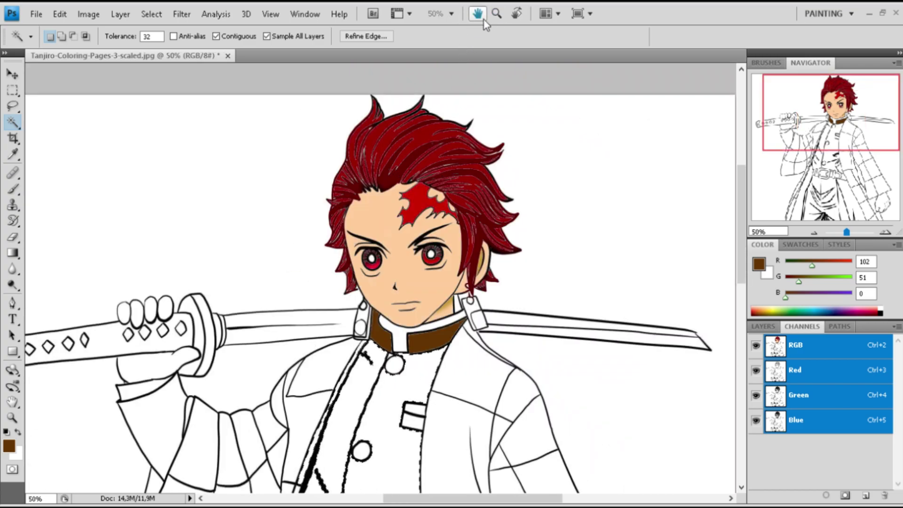
drag(395, 327, 398, 83)
key(b)
drag(428, 165, 362, 207)
drag(371, 155, 348, 197)
key(])
key(])
key(])
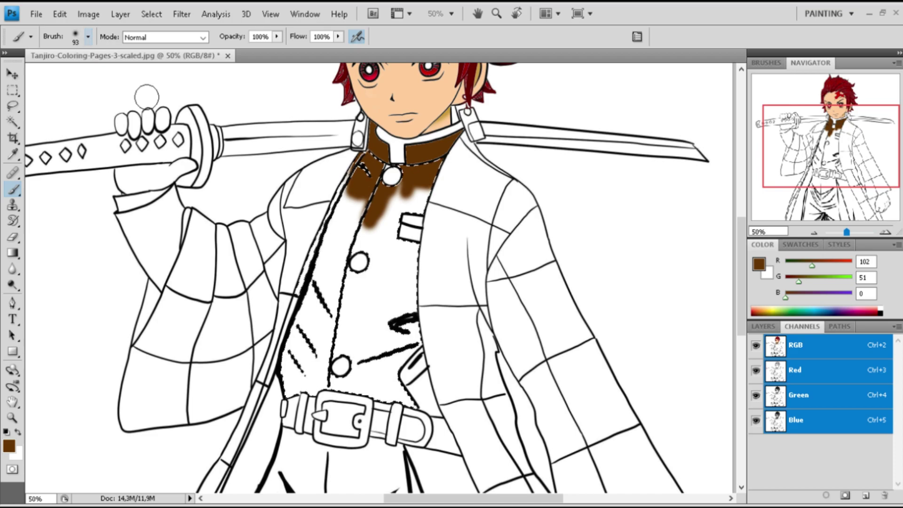
mouse_move(423, 165)
mouse_down()
mouse_move(397, 197)
mouse_move(330, 244)
mouse_move(356, 288)
mouse_move(404, 282)
mouse_move(358, 371)
mouse_move(305, 301)
mouse_move(301, 386)
mouse_move(399, 386)
mouse_up()
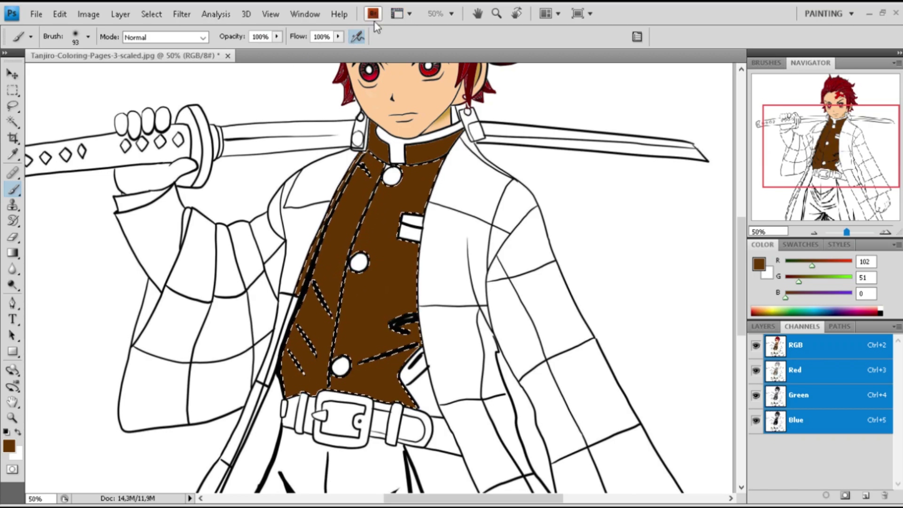
key(ctrl+plus)
Paint the collar edge and the top shirt button dark grey (51,51,51)
scroll(376, 282, up, 3)
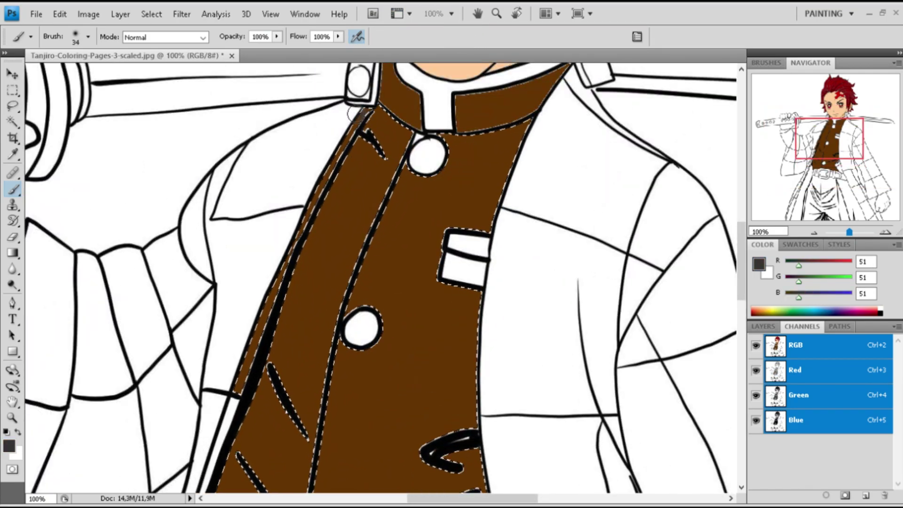
mouse_move(369, 111)
mouse_down()
mouse_move(342, 137)
mouse_move(278, 297)
mouse_move(245, 340)
mouse_up()
click(12, 122)
key(ctrl+d)
key(b)
drag(418, 148, 435, 162)
Fill the lower shirt button dark grey
key(w)
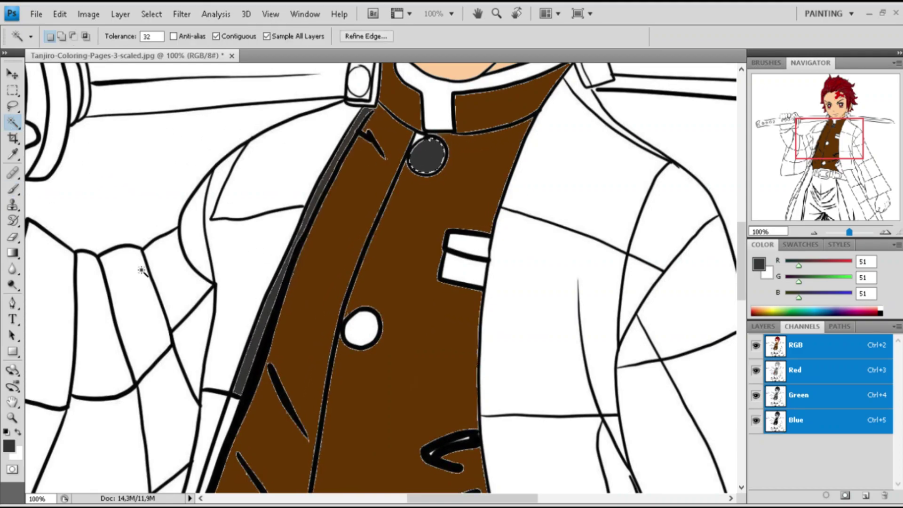
click(362, 329)
key(b)
drag(371, 329, 422, 166)
click(13, 189)
drag(364, 388, 385, 358)
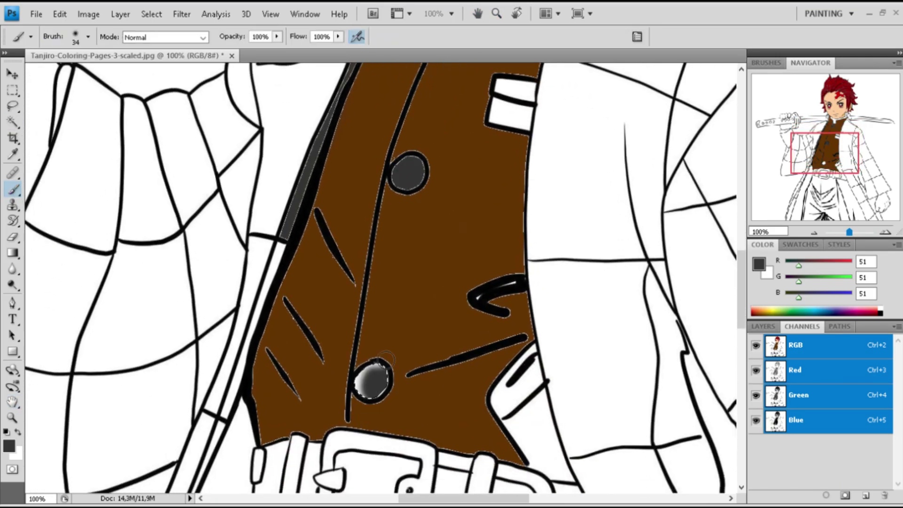
Paint the narrow strip along the coat's inner edge dark grey down to the belt
key(w)
click(272, 269)
key(b)
drag(282, 244, 216, 427)
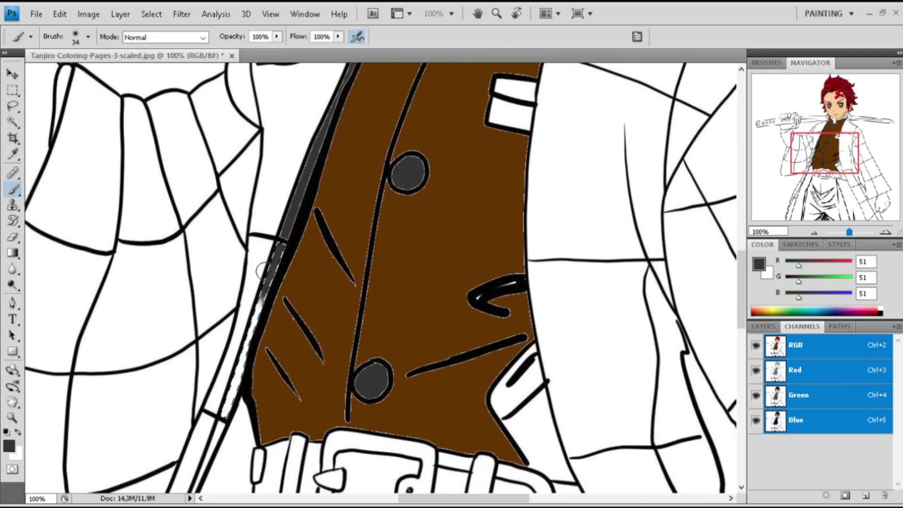
click(477, 14)
drag(324, 324, 383, 181)
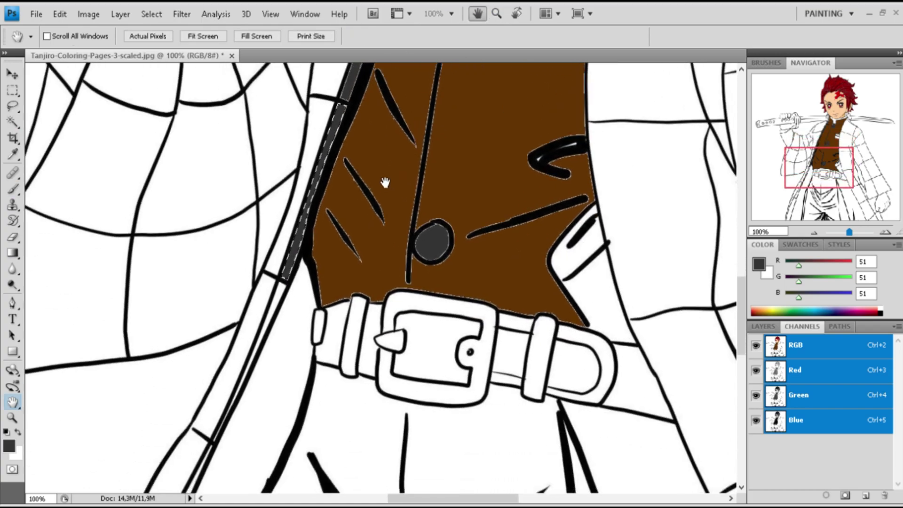
key(w)
key(b)
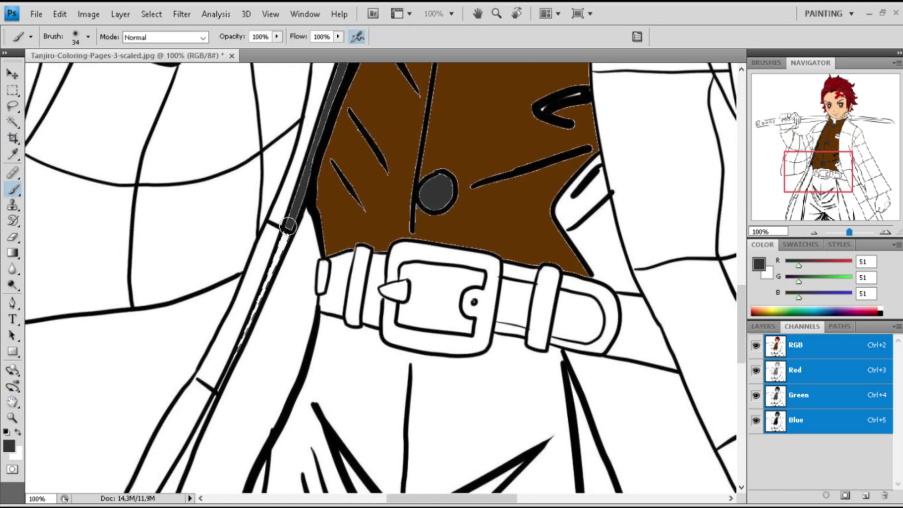
drag(284, 249, 220, 370)
Paint the belt buckle frame and prong grey (153)
key(w)
click(424, 258)
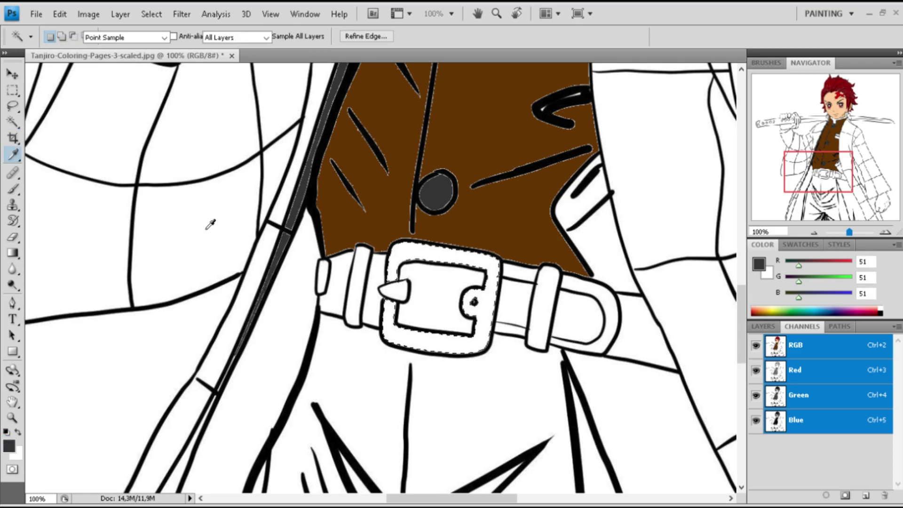
key(b)
mouse_move(397, 231)
mouse_down()
mouse_move(423, 254)
mouse_move(485, 246)
mouse_move(475, 363)
mouse_move(447, 351)
mouse_move(409, 362)
mouse_move(390, 294)
mouse_up()
key(w)
key(ctrl+d)
click(18, 194)
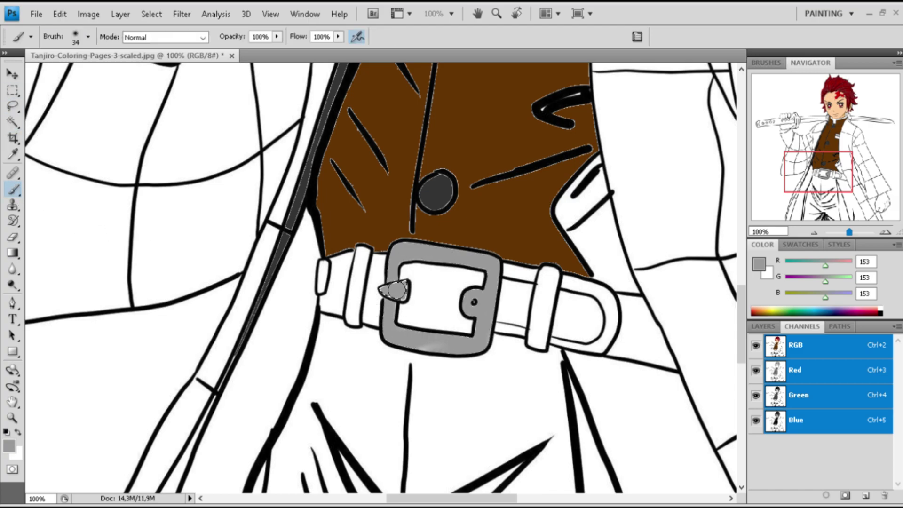
Paint the left, small end and right belt loops dark red (51,0,0)
click(12, 123)
click(356, 287)
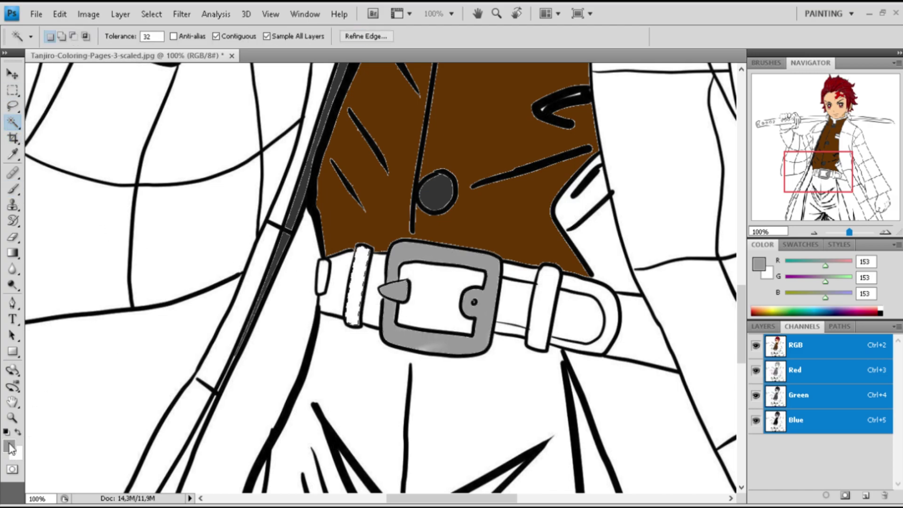
click(13, 189)
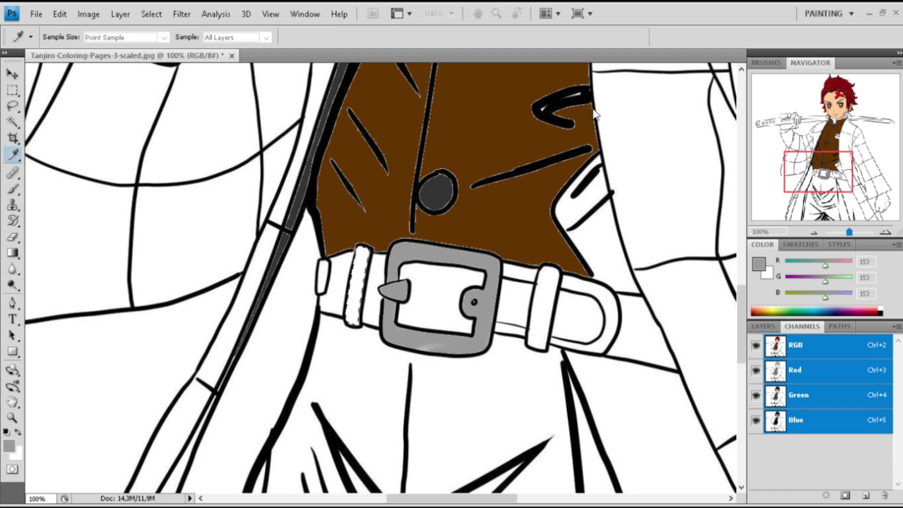
drag(355, 320, 360, 242)
click(12, 123)
click(322, 277)
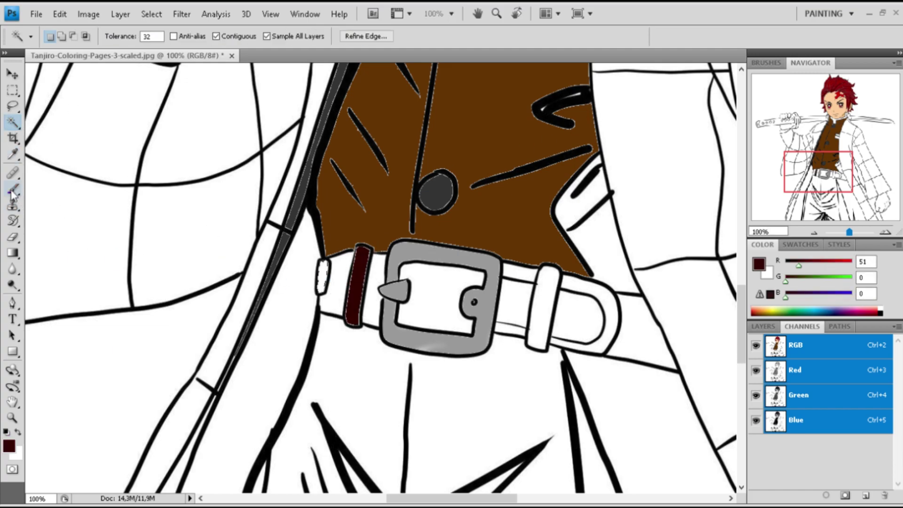
click(12, 190)
drag(323, 264, 321, 289)
click(11, 123)
click(543, 304)
click(12, 189)
drag(547, 278, 542, 362)
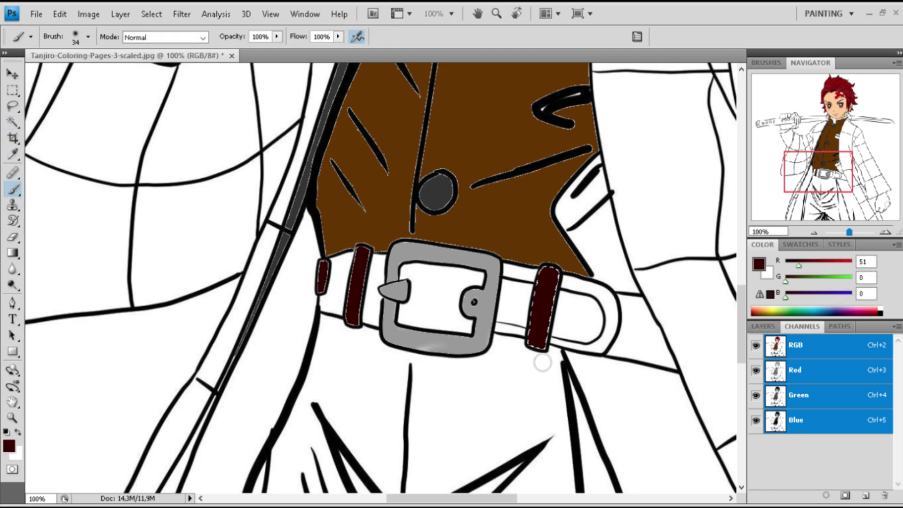
Paint the upper and lower coat strips below the belt dark grey
click(12, 123)
click(477, 13)
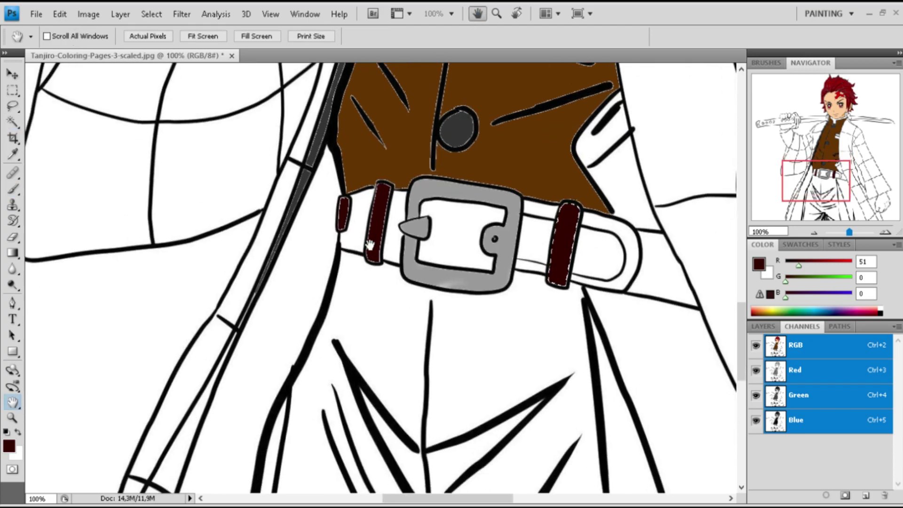
drag(333, 376, 466, 83)
click(11, 123)
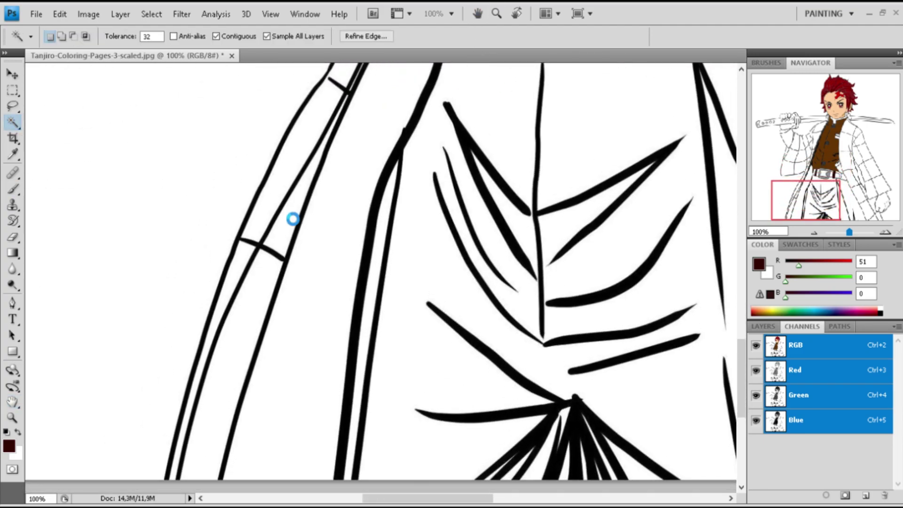
click(292, 214)
click(13, 189)
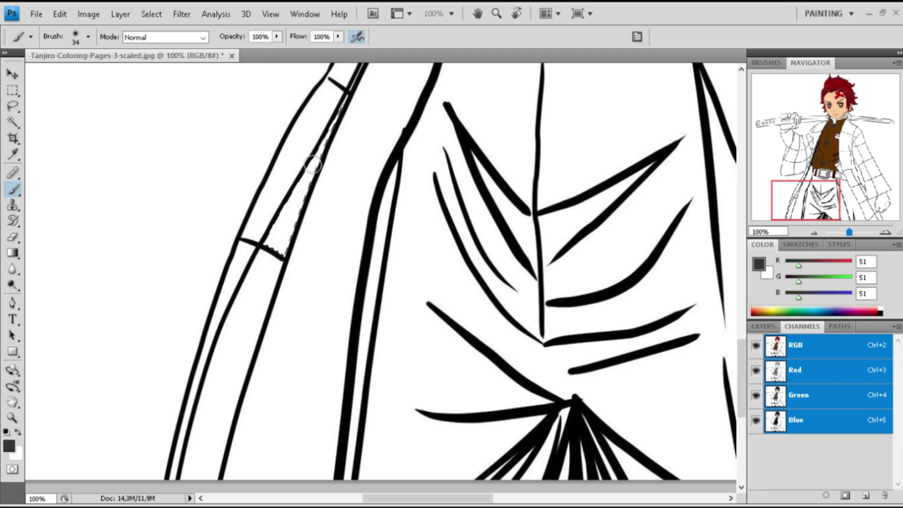
drag(337, 113, 270, 249)
mouse_move(301, 188)
mouse_down()
mouse_move(277, 249)
mouse_move(237, 298)
mouse_move(221, 379)
mouse_move(184, 471)
mouse_up()
click(11, 124)
click(221, 366)
click(12, 189)
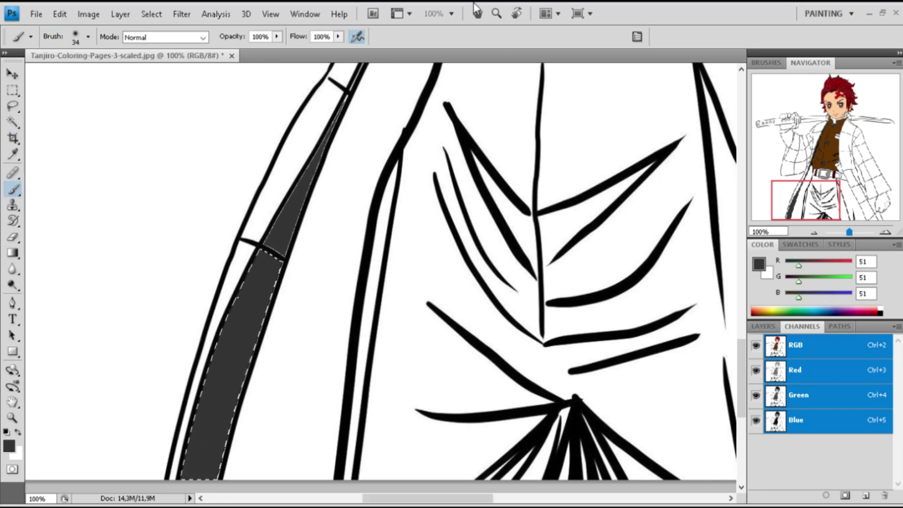
Zoom out to 25% to see the whole figure
click(450, 13)
click(450, 46)
click(450, 13)
click(455, 34)
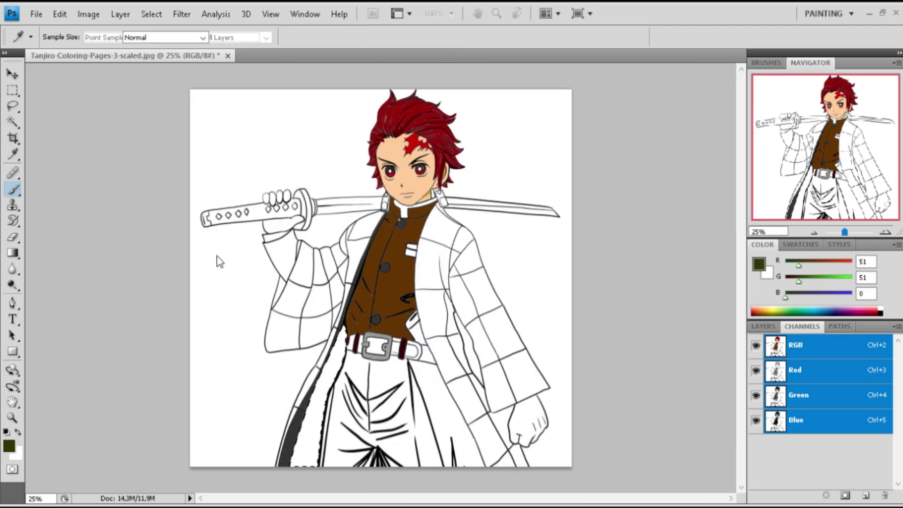
Paint the long coat strip dark red and sample the shirt's brown
alt+click(356, 346)
drag(318, 414, 308, 458)
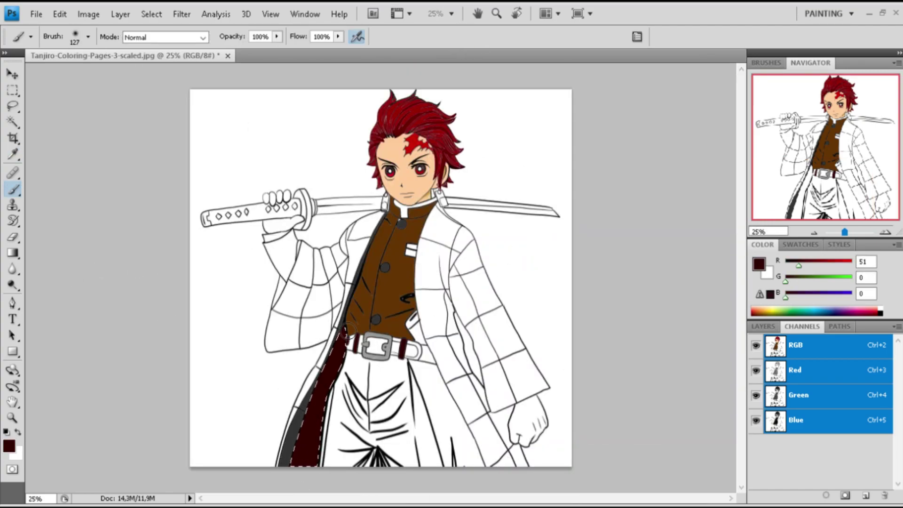
key(i)
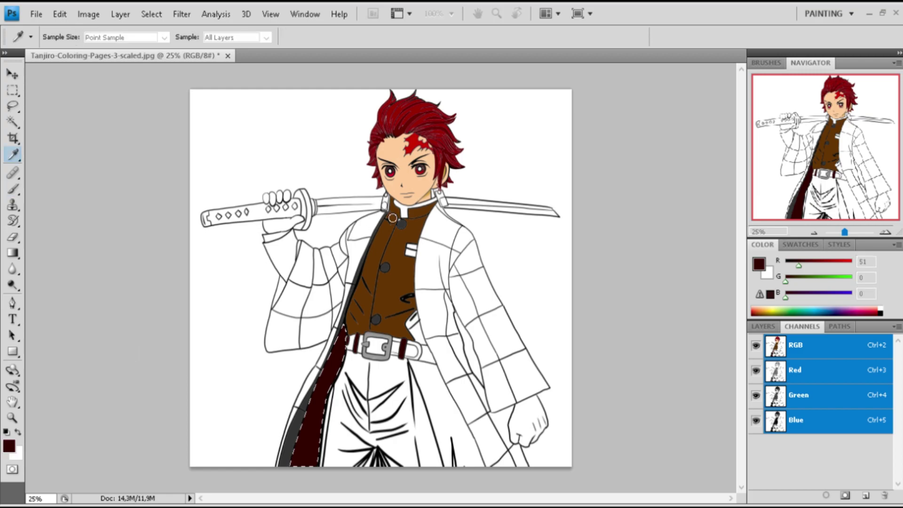
click(384, 282)
Fill the trousers below the belt brown (102,51,0) and set the zoom to 100%
click(13, 188)
click(13, 122)
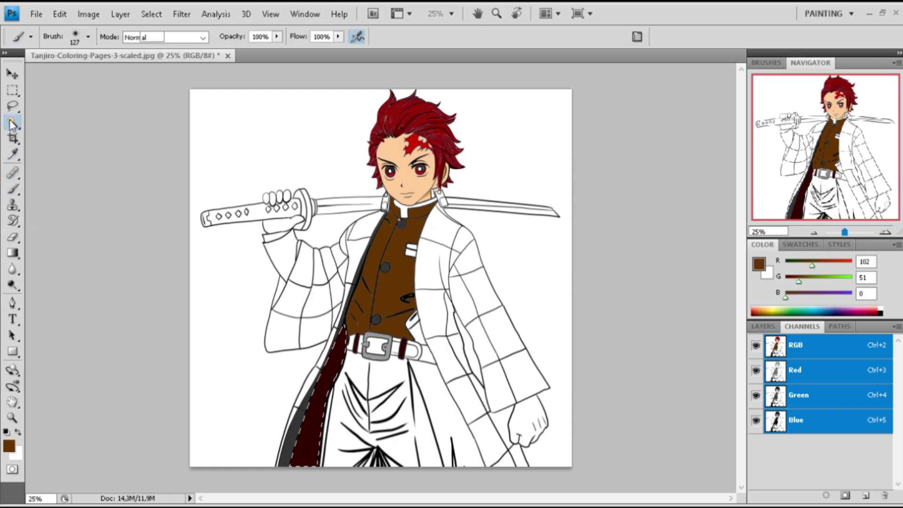
click(390, 423)
click(13, 190)
mouse_move(362, 390)
mouse_down()
mouse_move(405, 378)
mouse_move(343, 403)
mouse_move(358, 452)
mouse_move(414, 446)
mouse_move(423, 385)
mouse_move(400, 417)
mouse_up()
click(435, 14)
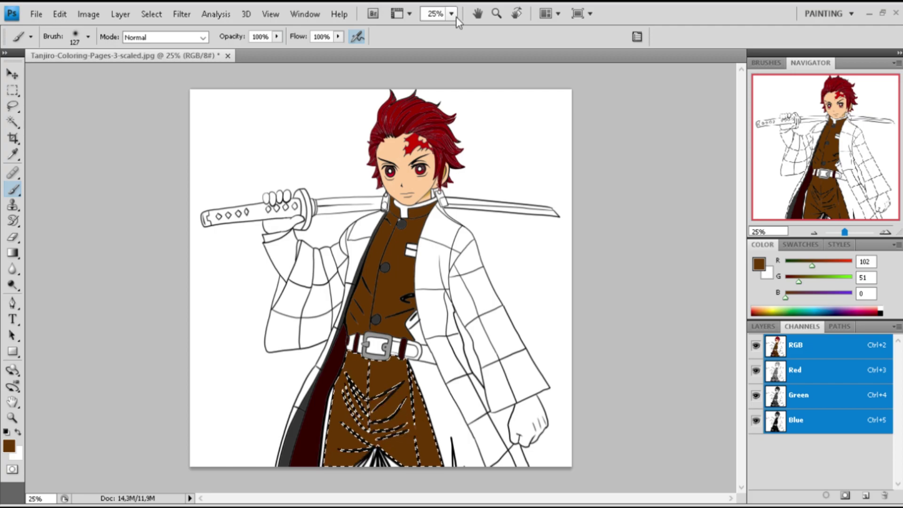
text(100)
key(Return)
View the lower trousers at 100% with black as the paint colour
key(h)
scroll(442, 258, down, 3)
scroll(437, 268, down, 2)
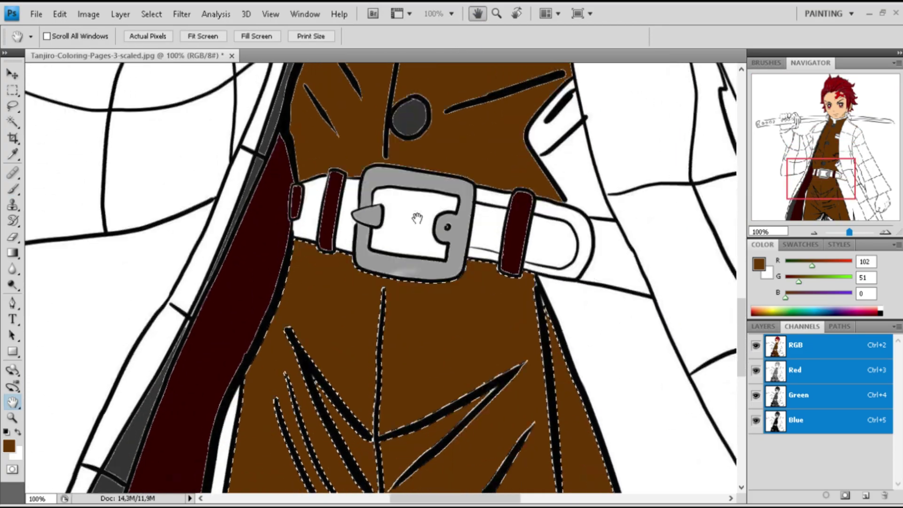
scroll(415, 212, down, 3)
scroll(433, 244, down, 2)
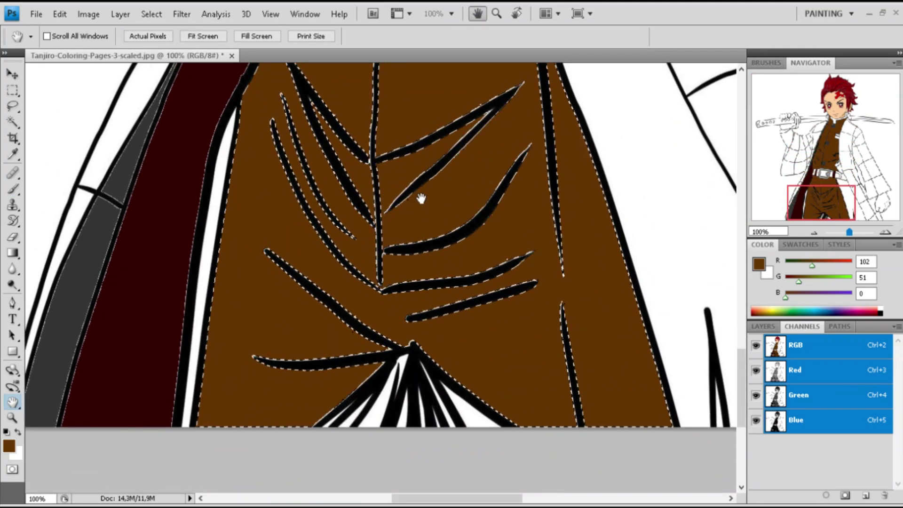
key(i)
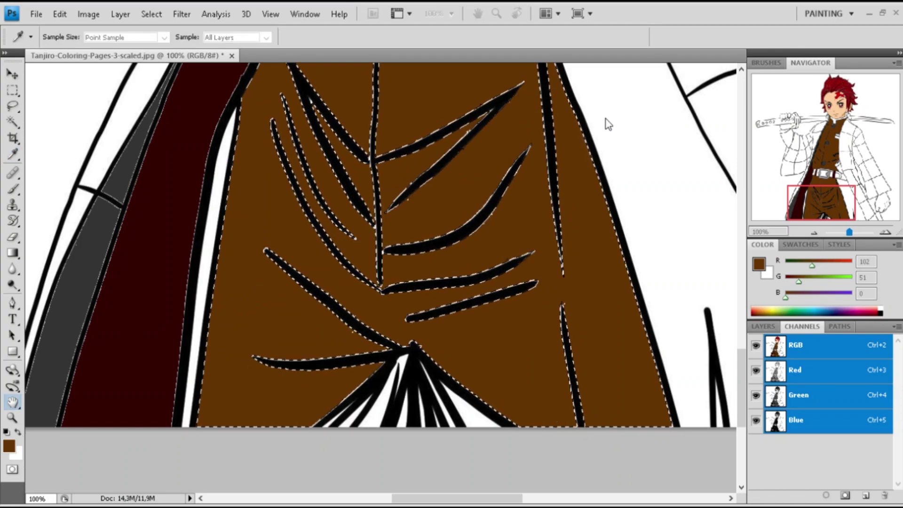
click(564, 89)
Shade the trousers' right edge black with a larger brush, then zoom back to 25%
key(j)
key(bracketright)
key(bracketright)
key(bracketright)
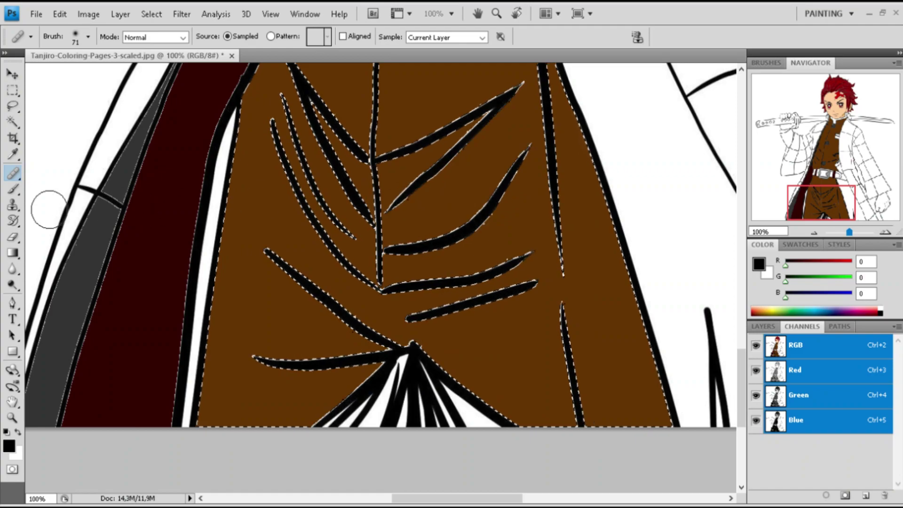
click(13, 189)
mouse_move(581, 108)
mouse_down()
mouse_move(605, 136)
mouse_move(658, 404)
mouse_up()
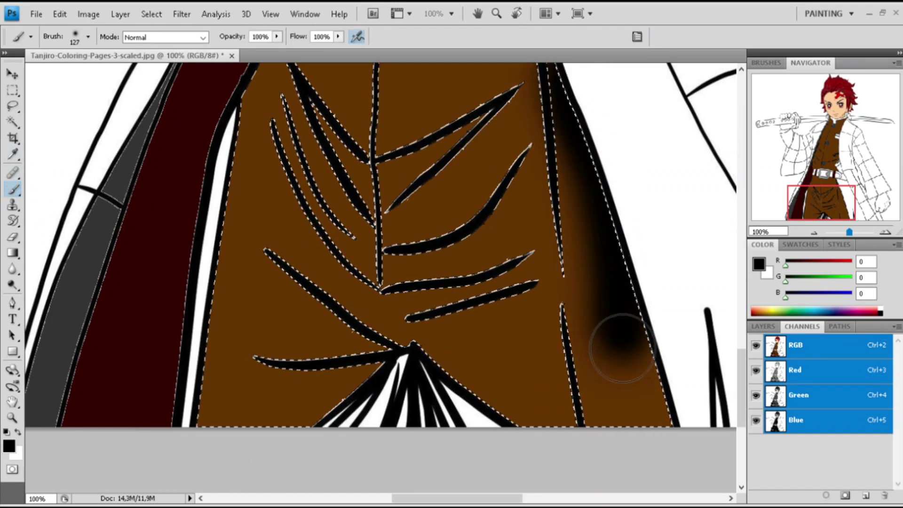
click(452, 13)
click(439, 30)
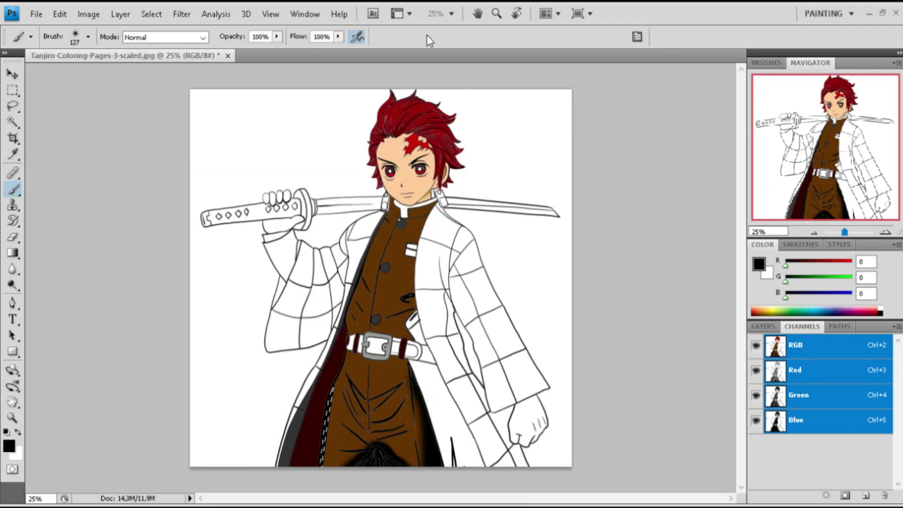
Paint the white strip beside the brown coat and the area around the sword hilt black
click(12, 123)
click(423, 389)
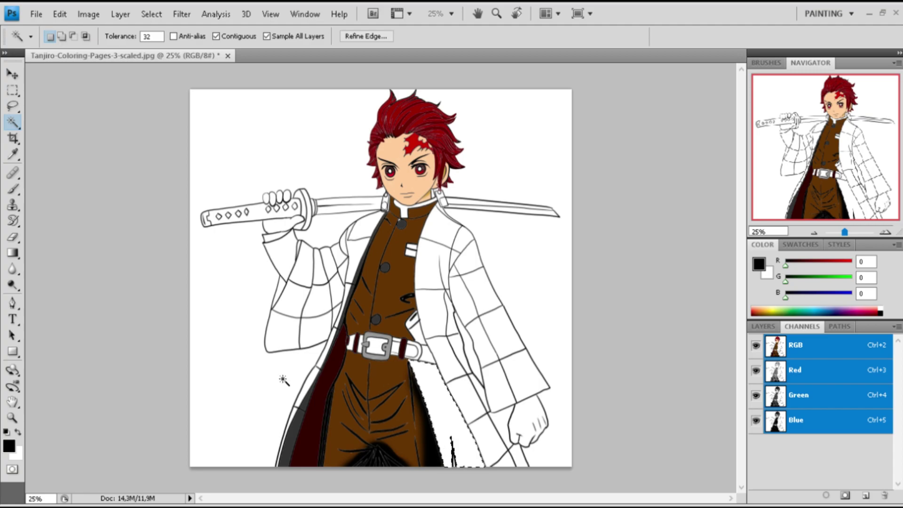
key(b)
mouse_move(441, 400)
mouse_down()
mouse_move(475, 474)
mouse_move(416, 376)
mouse_move(451, 465)
mouse_move(465, 414)
mouse_move(442, 423)
mouse_up()
key(w)
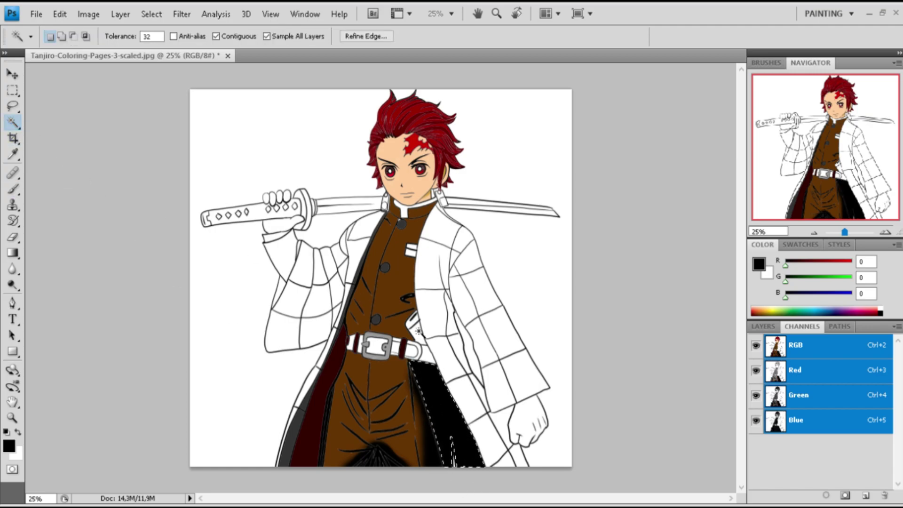
click(14, 190)
drag(413, 325, 426, 359)
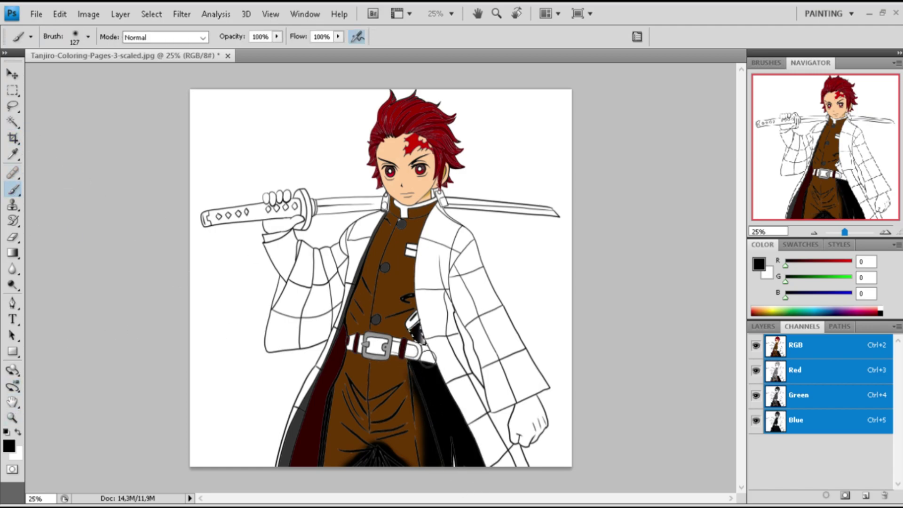
Repaint the dark-red coat lining on the left side black
key(i)
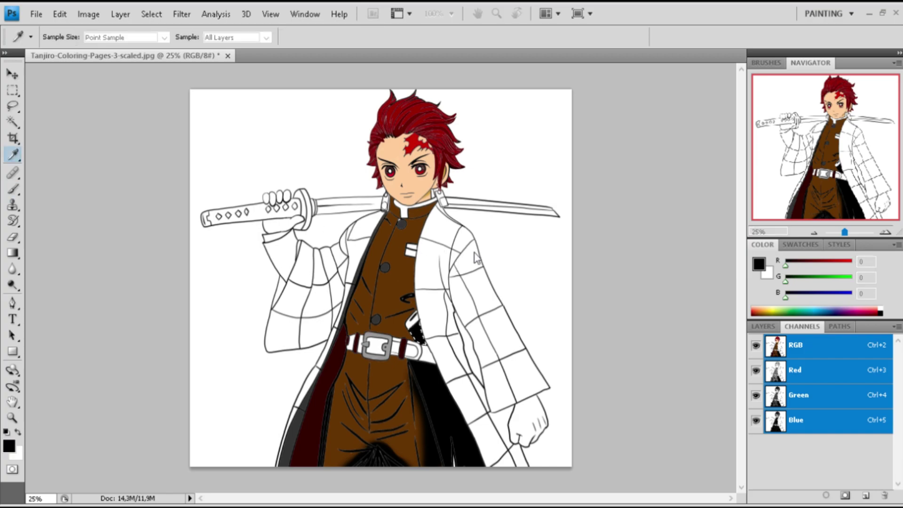
click(382, 314)
key(b)
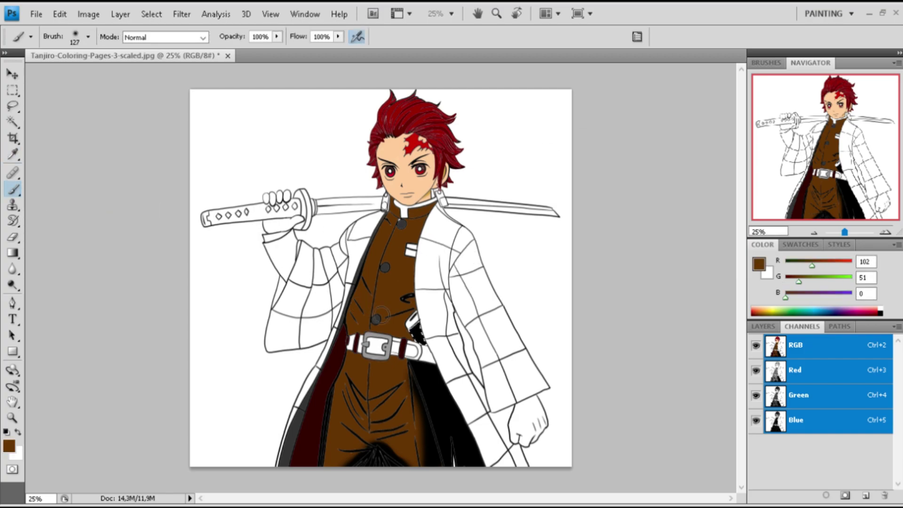
click(13, 122)
click(316, 419)
key(i)
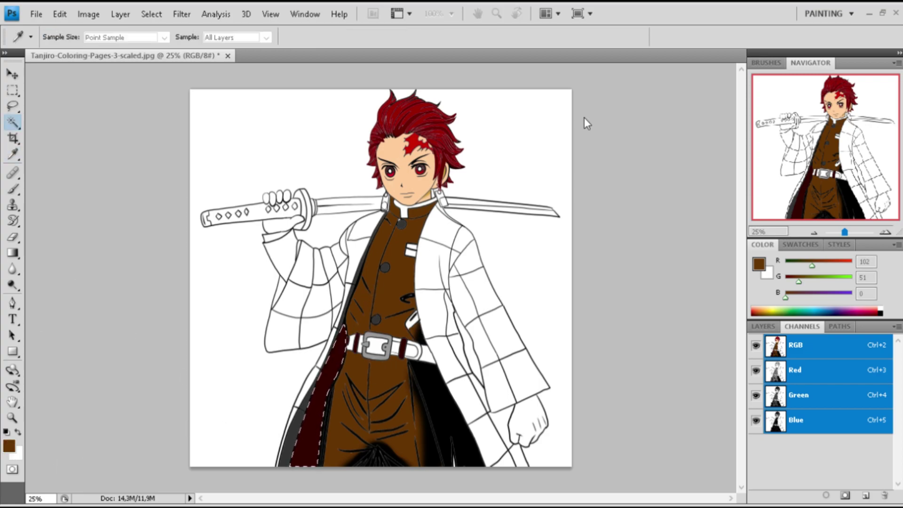
key(d)
key(b)
mouse_move(345, 338)
mouse_down()
mouse_move(329, 362)
mouse_move(305, 461)
mouse_move(328, 376)
mouse_up()
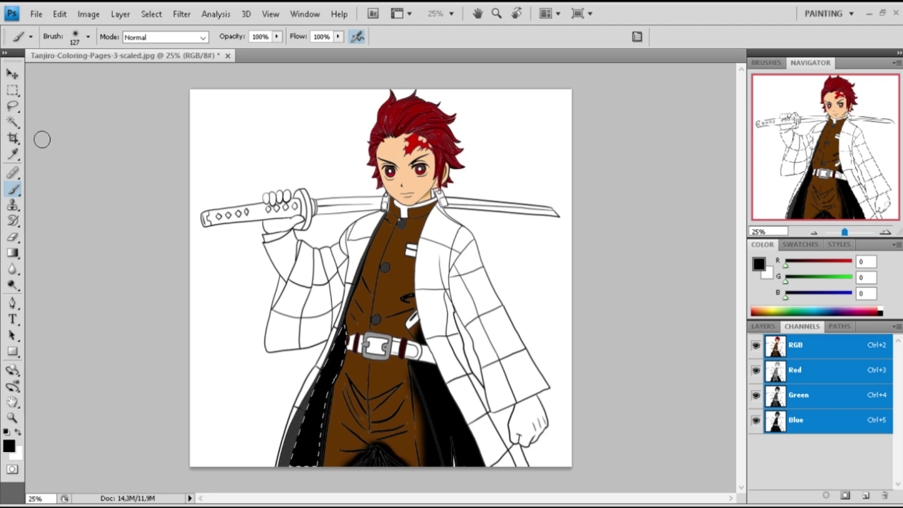
Paint both ends of the belt's white band light pink (255,204,204)
key(w)
key(i)
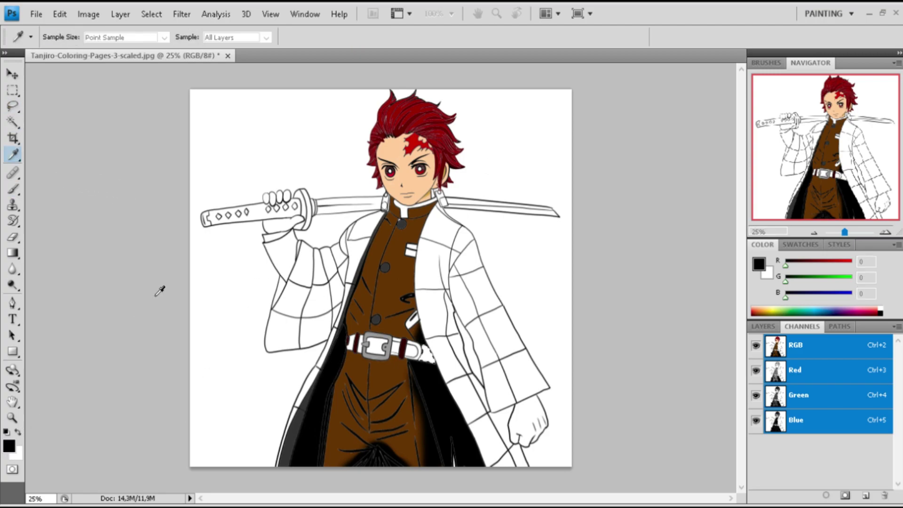
key(w)
key(b)
drag(426, 352, 437, 370)
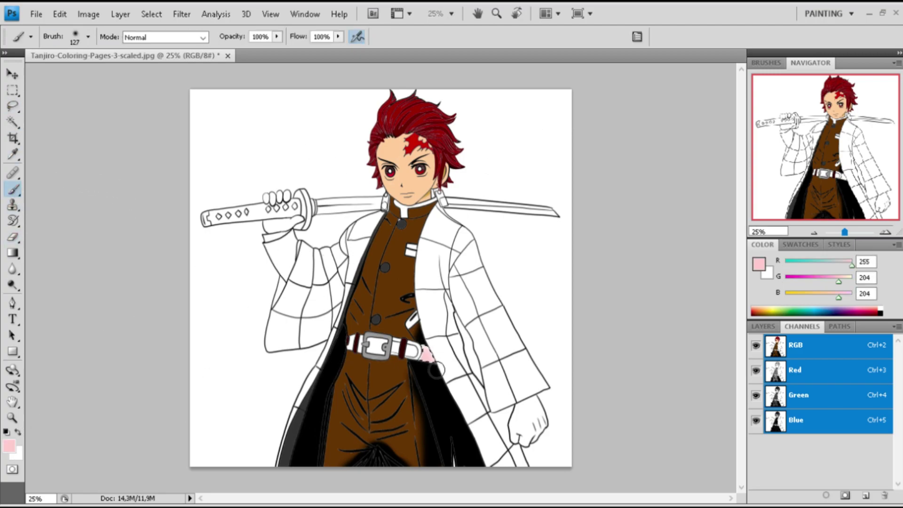
key(w)
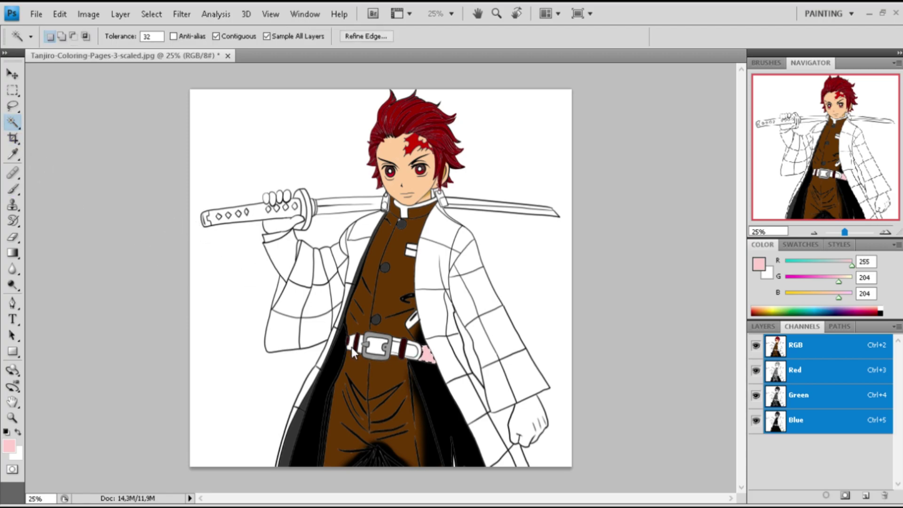
key(b)
drag(349, 338, 355, 348)
click(13, 123)
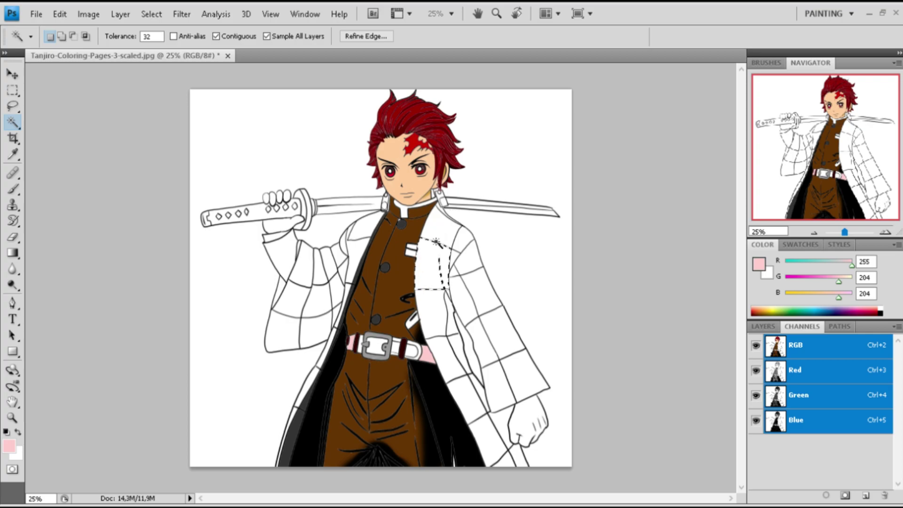
key(i)
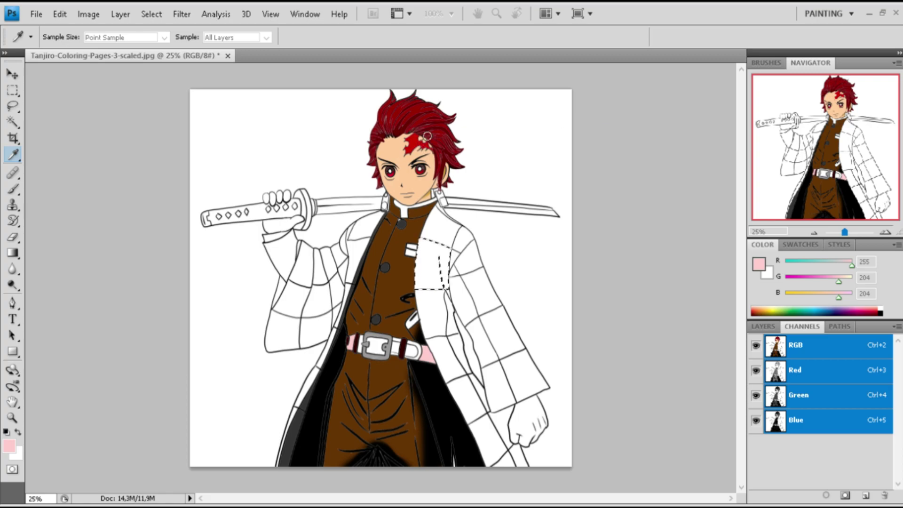
Paint the chest coat panel and the panel below the belt mint green
key(b)
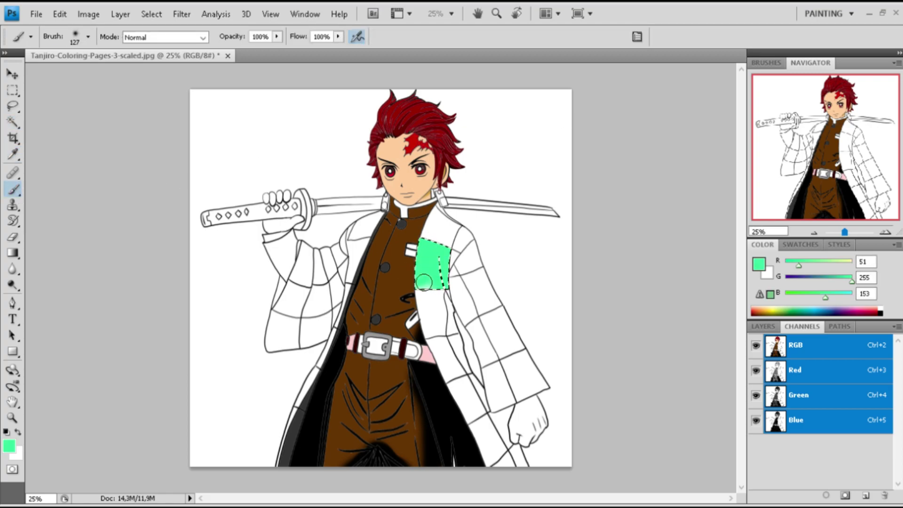
drag(425, 275, 432, 232)
key(w)
click(435, 350)
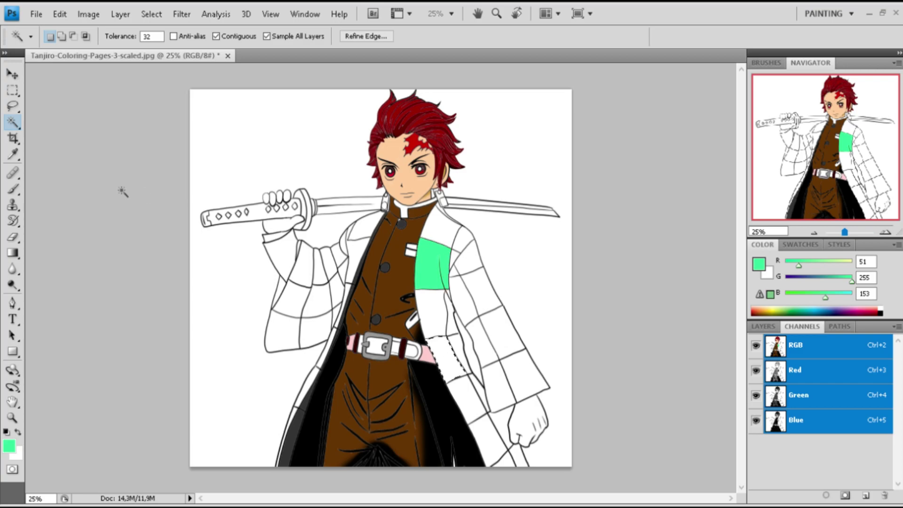
key(b)
drag(428, 364, 442, 361)
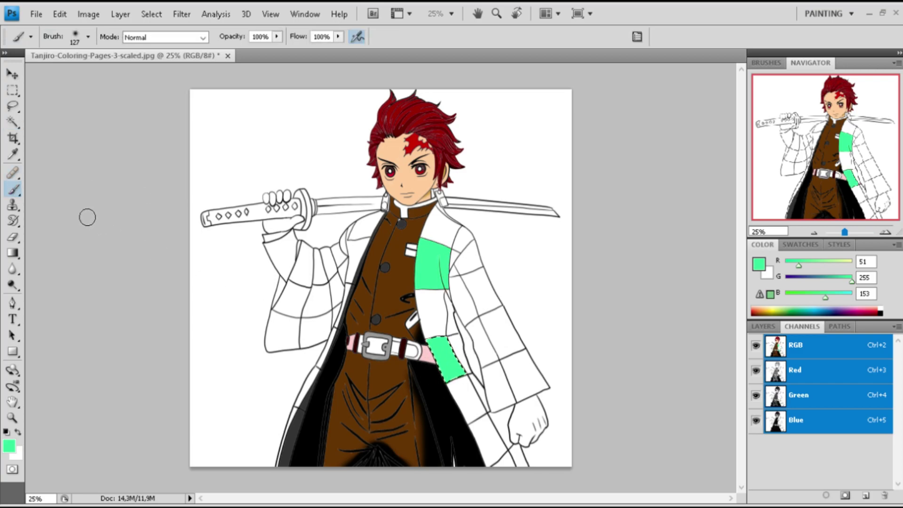
Fill the lower coat panel near the hem with mint green
click(13, 122)
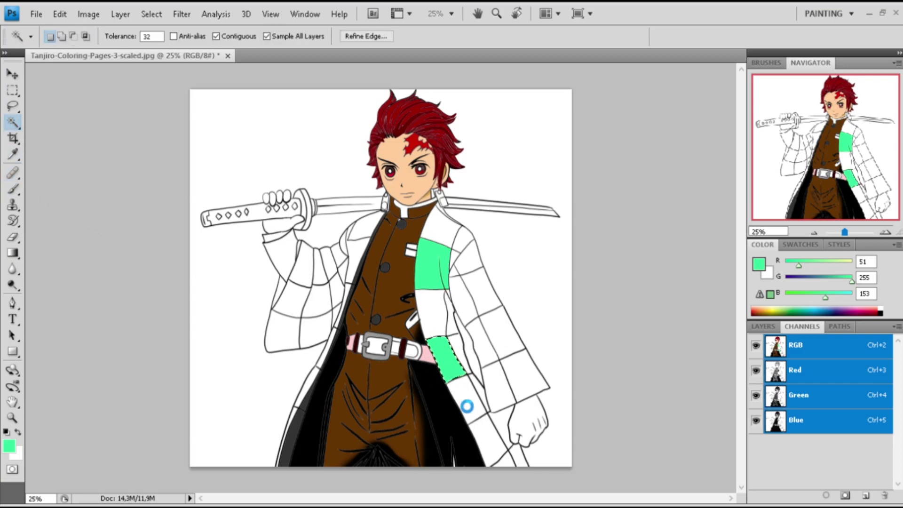
click(475, 409)
click(13, 189)
drag(482, 430, 487, 482)
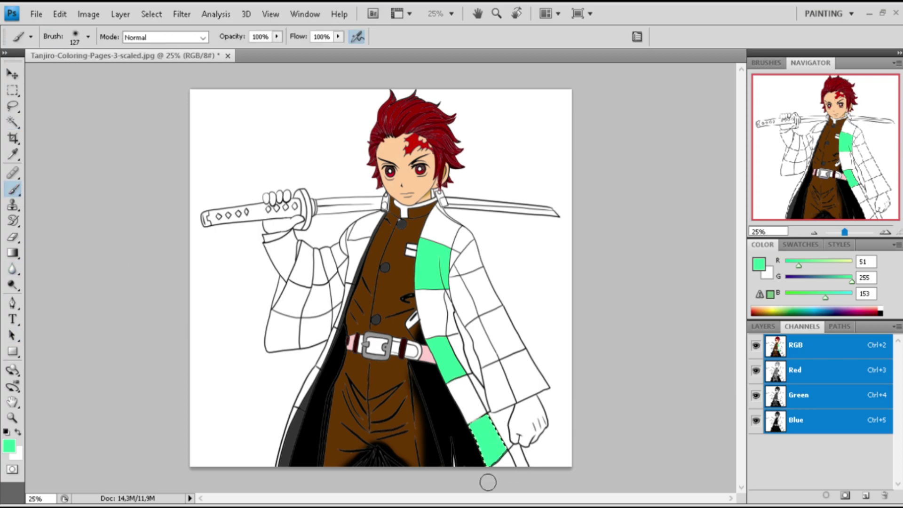
key(w)
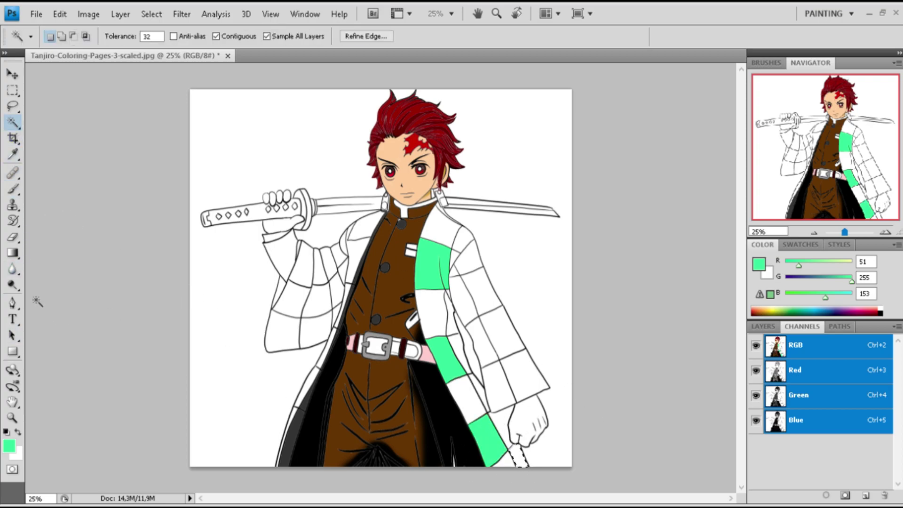
key(b)
Fill the next white check on the coat's right panel with mint green
click(16, 121)
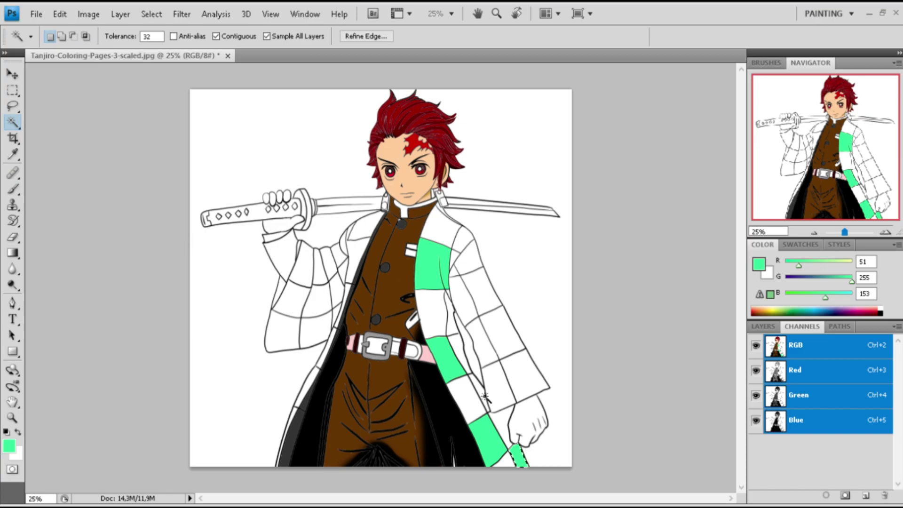
click(13, 188)
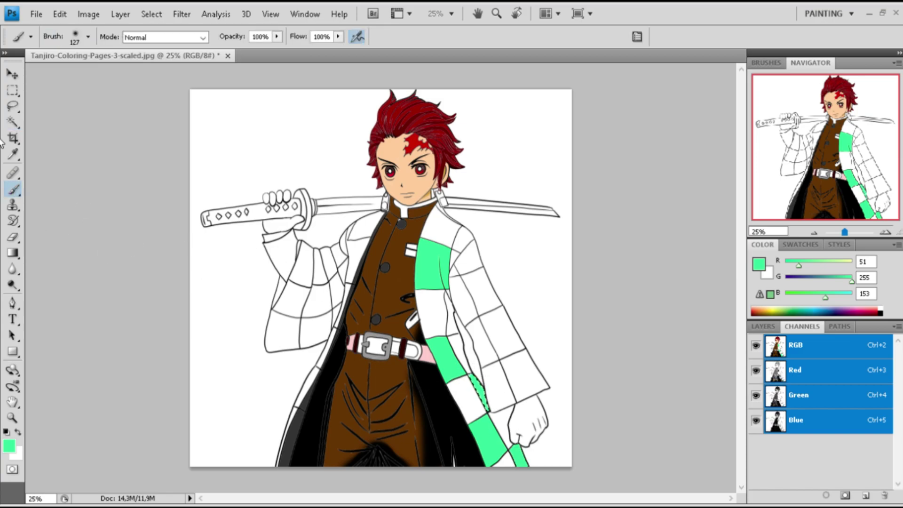
key(w)
click(453, 329)
key(b)
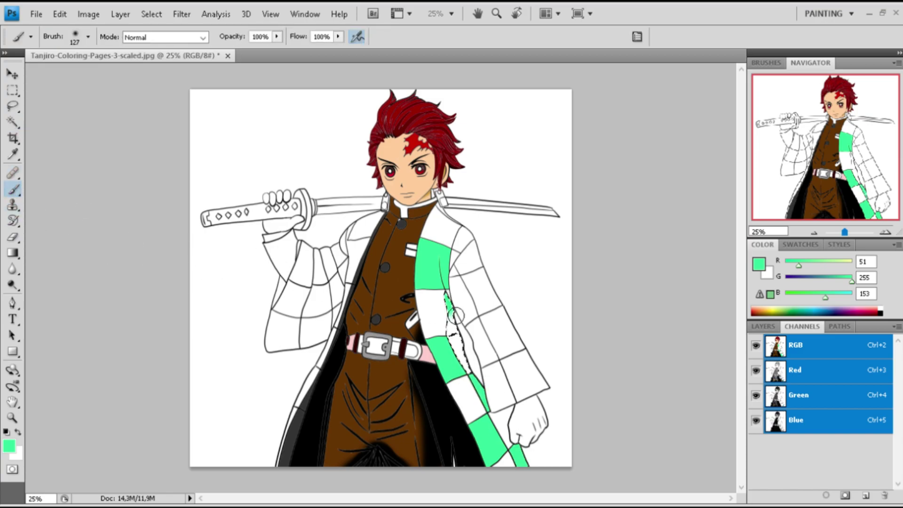
drag(456, 315, 461, 319)
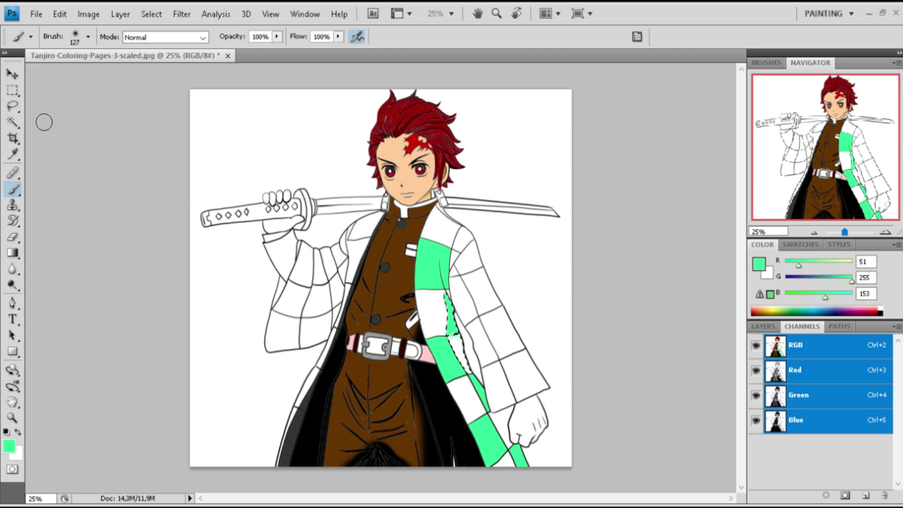
click(13, 121)
Fill the next two coat checks on the right chest with mint green
click(460, 238)
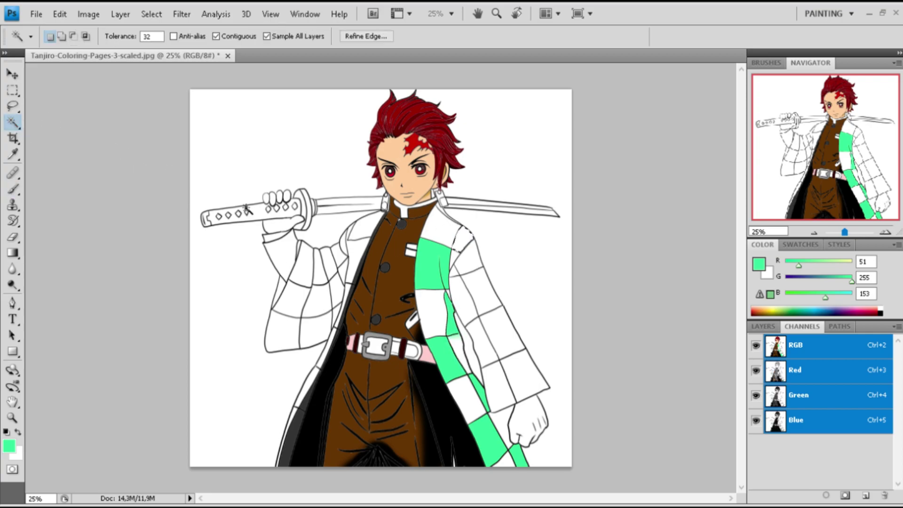
key(b)
click(13, 123)
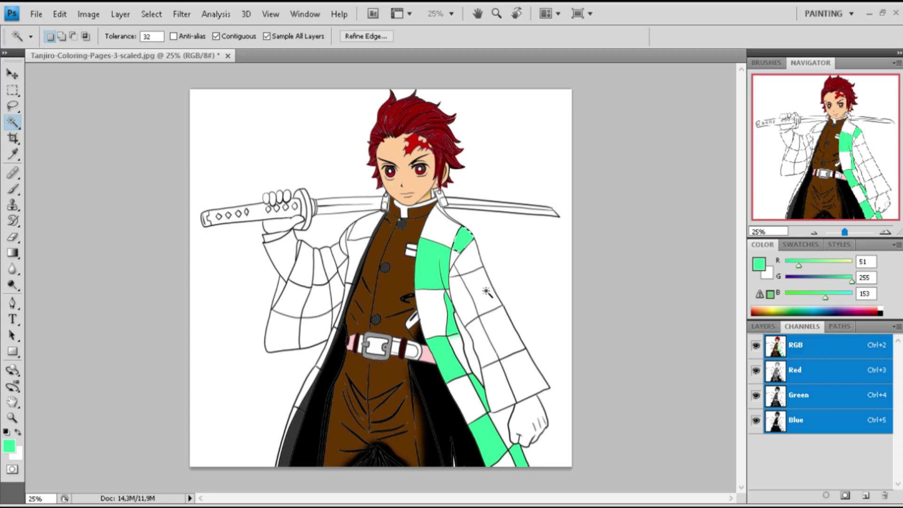
click(480, 288)
key(b)
drag(470, 282, 507, 303)
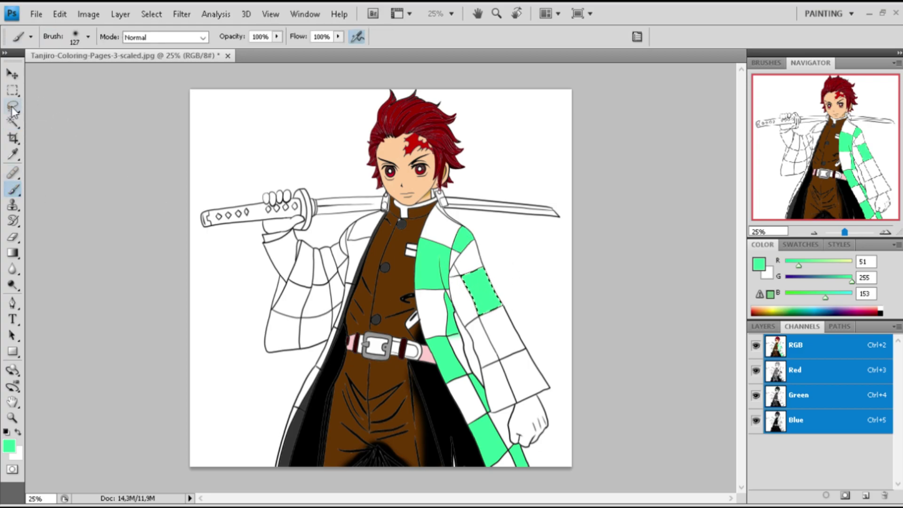
Fill the lower coat check and the check near the right hand with mint green
click(13, 121)
click(522, 371)
key(b)
mouse_move(540, 383)
mouse_down()
mouse_move(506, 405)
mouse_move(522, 352)
mouse_up()
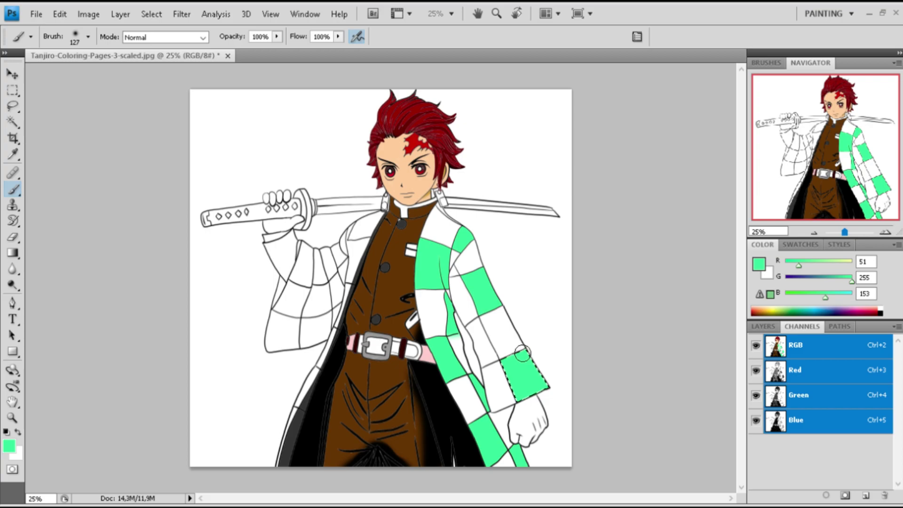
click(13, 122)
click(482, 341)
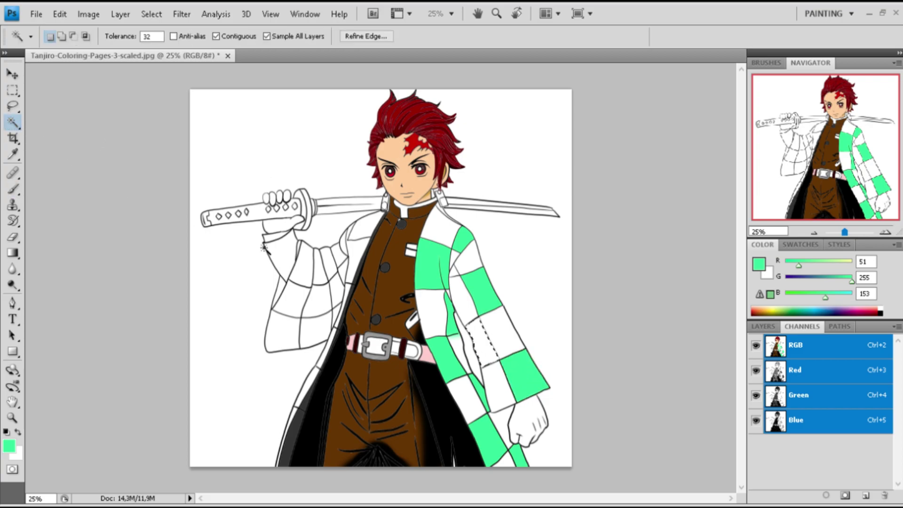
key(b)
drag(477, 324, 484, 373)
Paint the left coat panel near the collar mint green
key(w)
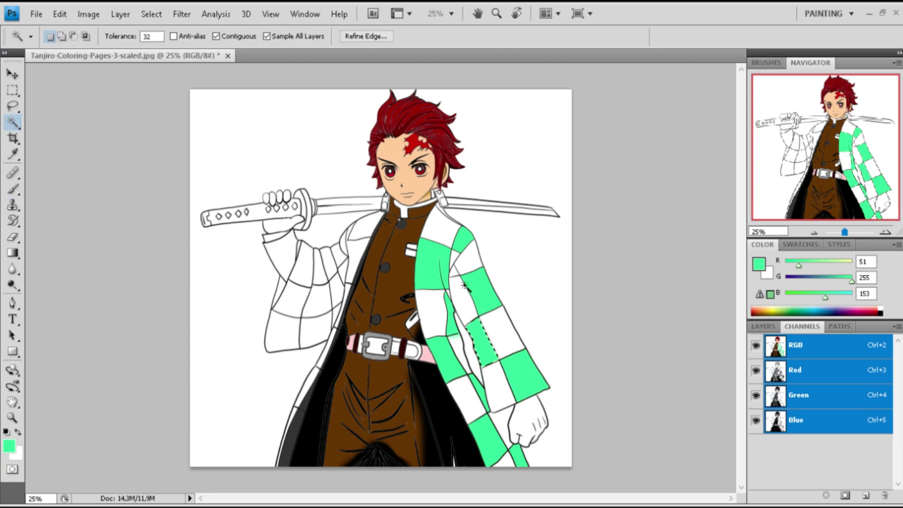
key(b)
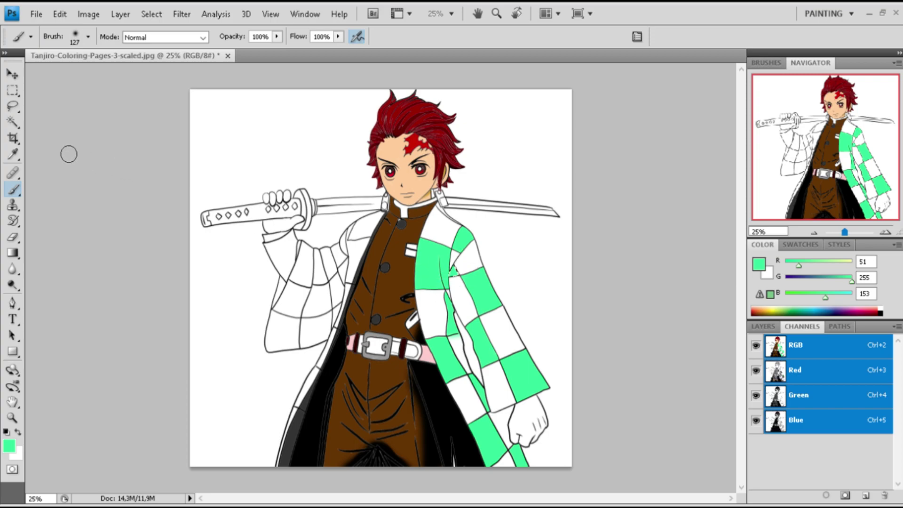
click(14, 123)
key(b)
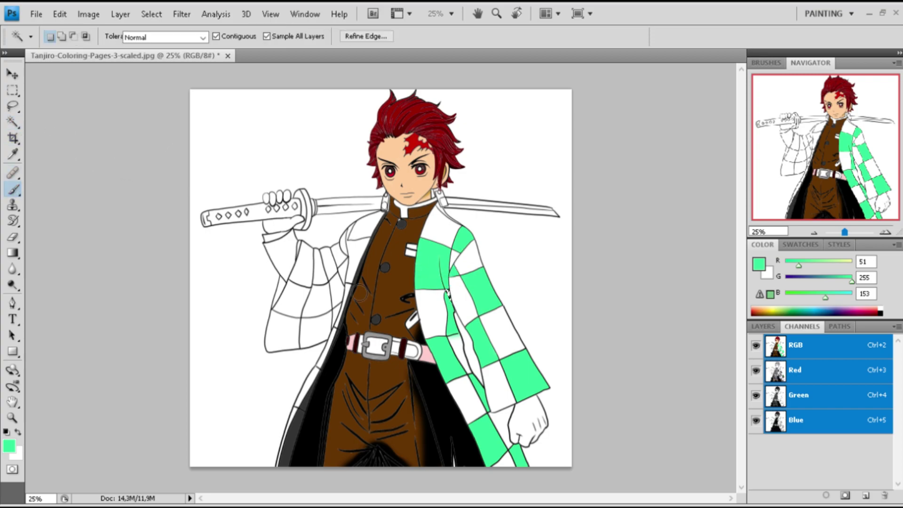
key(w)
key(b)
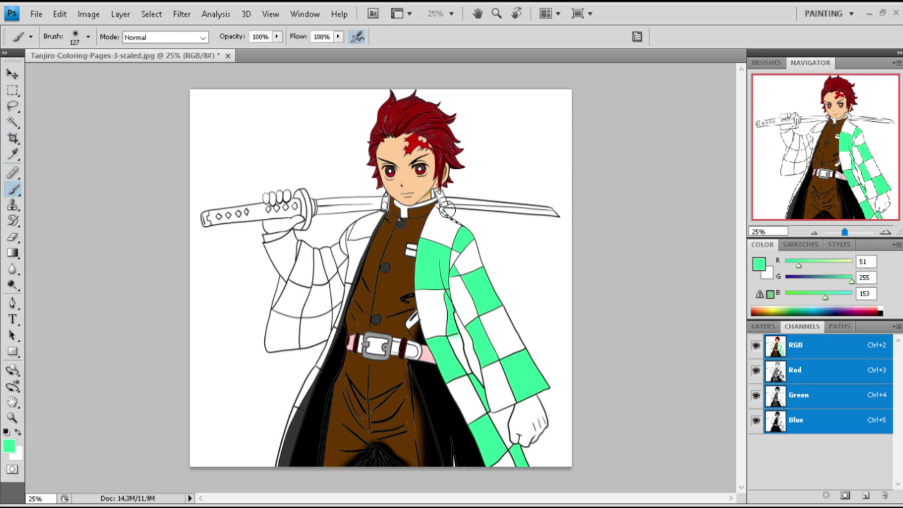
click(13, 124)
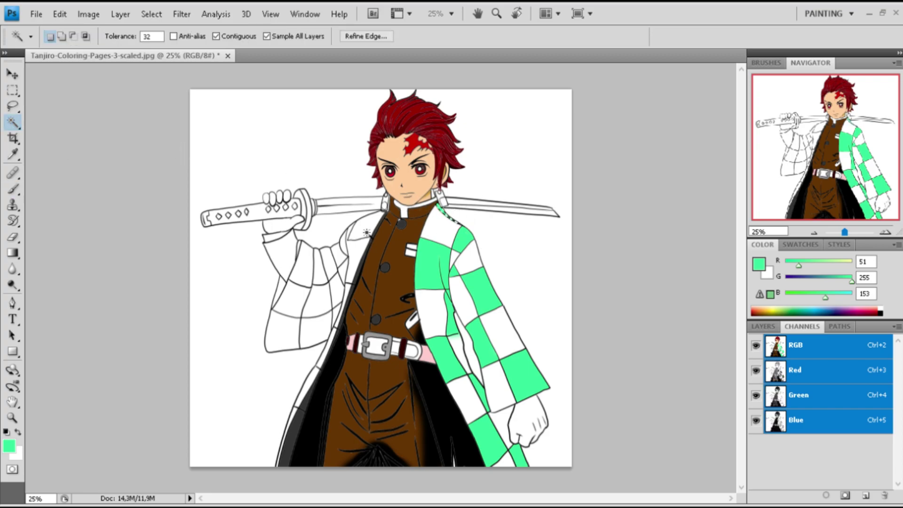
key(b)
drag(362, 240, 345, 284)
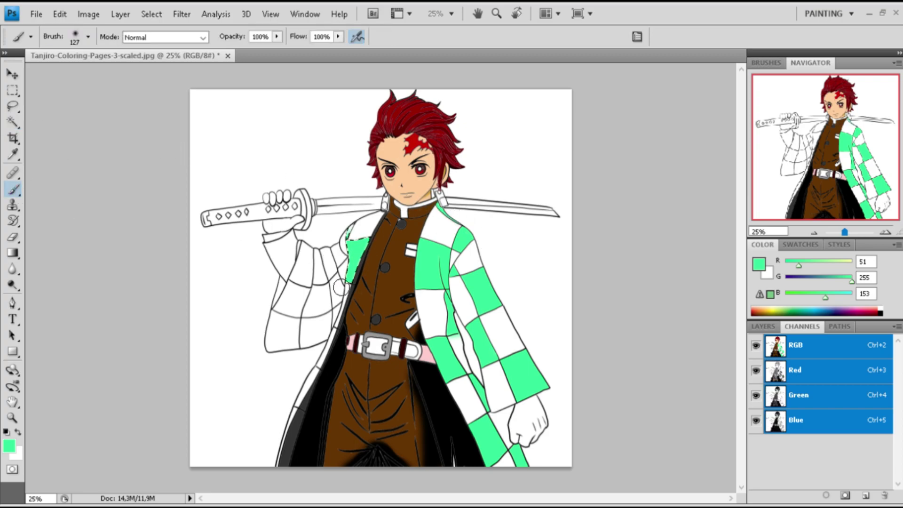
Paint the left coat edge near the belt mint green
click(12, 122)
key(b)
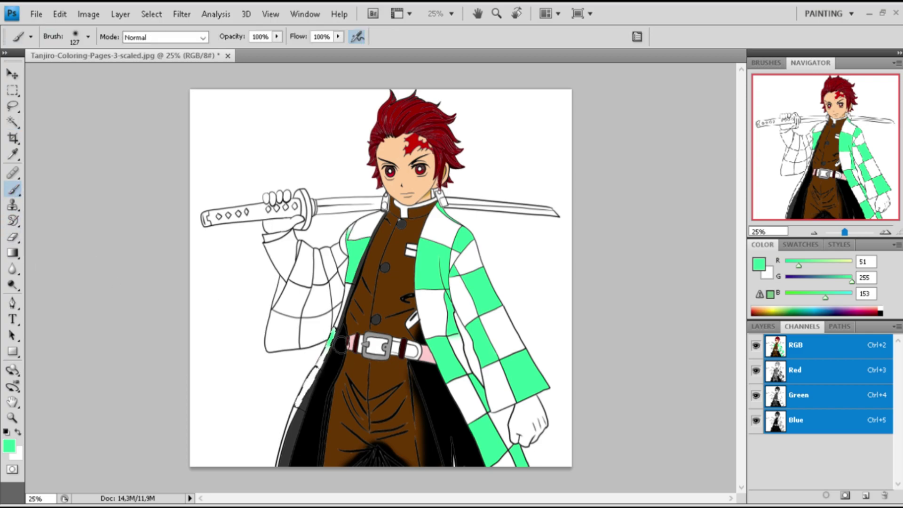
drag(336, 329, 331, 363)
click(13, 121)
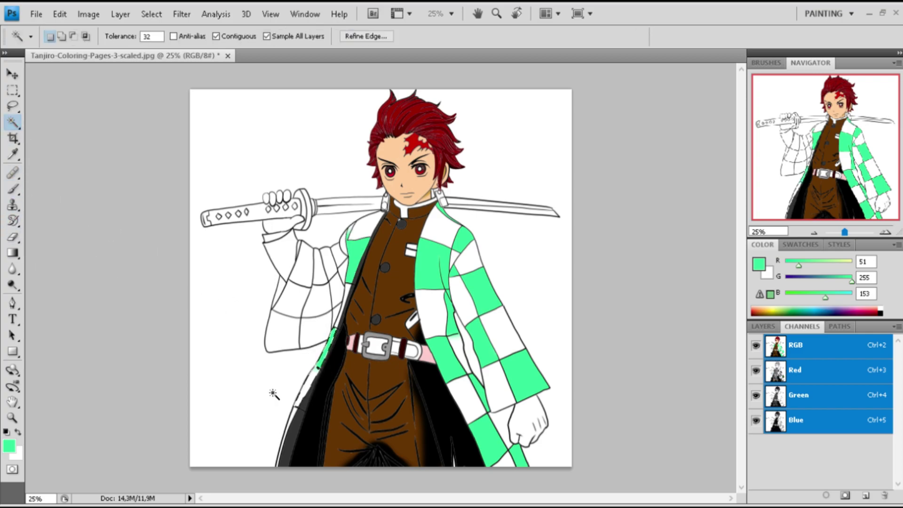
key(b)
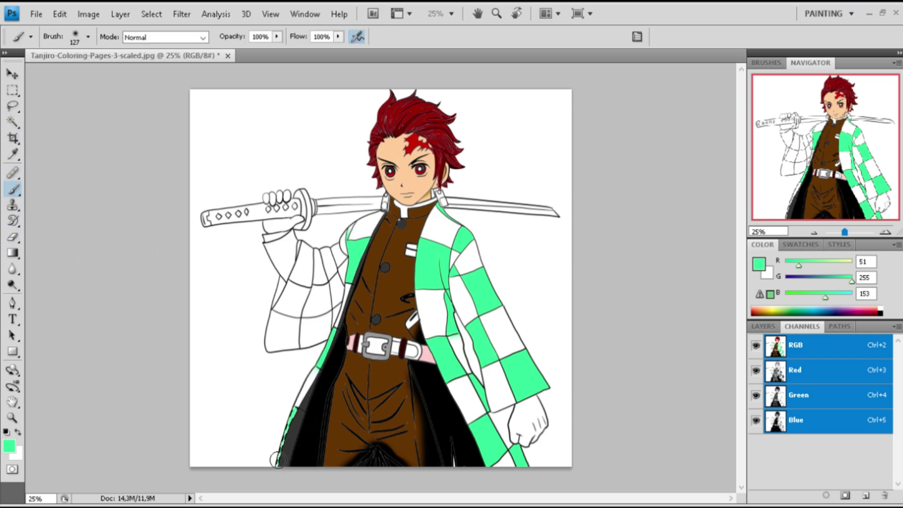
Fill the lower and upper left-sleeve panels with mint green
click(13, 122)
click(316, 329)
key(b)
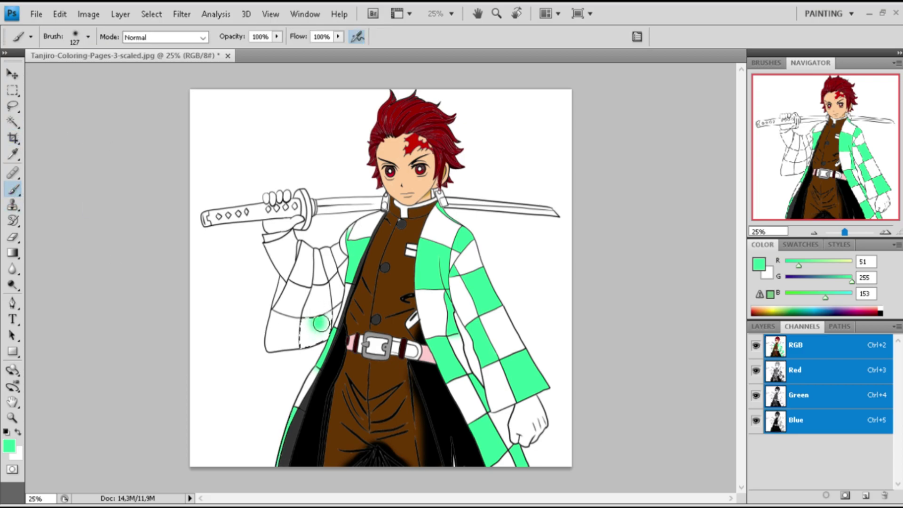
drag(322, 324, 312, 341)
key(w)
click(291, 299)
key(b)
drag(290, 305, 303, 280)
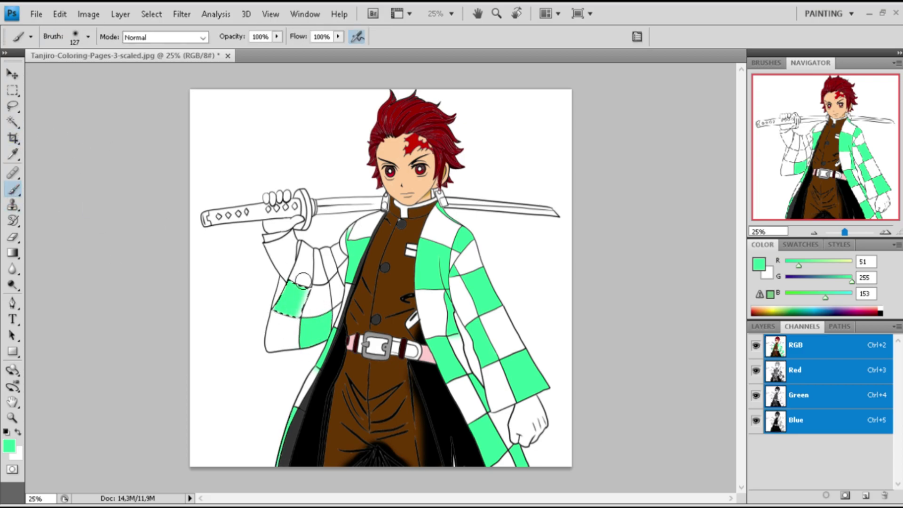
Fill the narrow sleeve strip and the sleeve checks near the shoulder with mint green
key(w)
click(278, 291)
key(b)
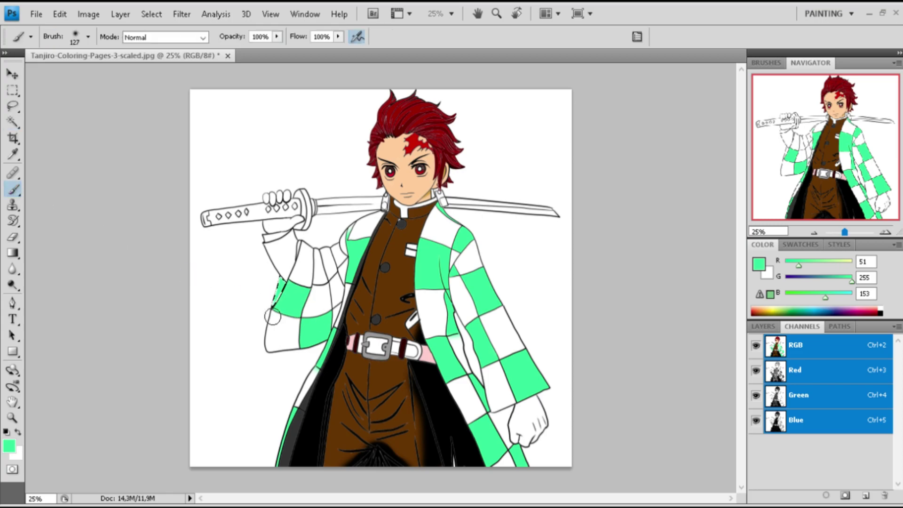
key(w)
click(13, 190)
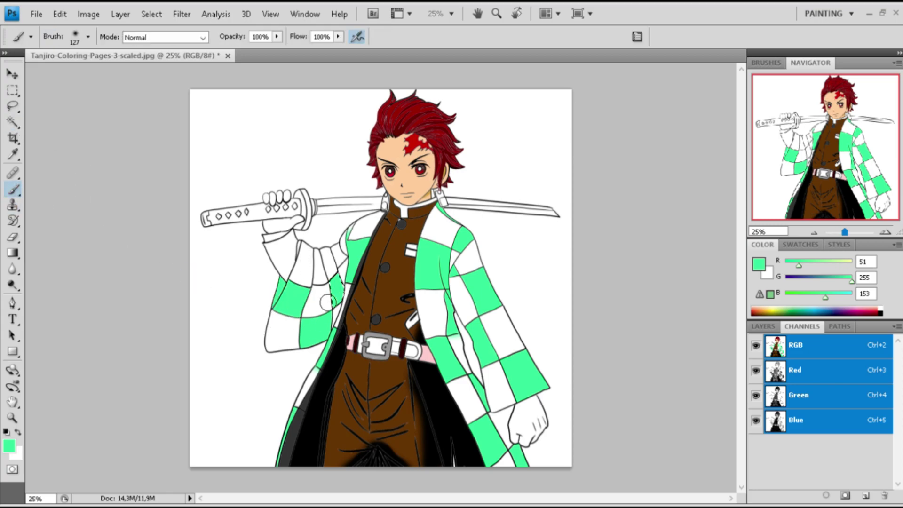
key(w)
click(315, 268)
key(b)
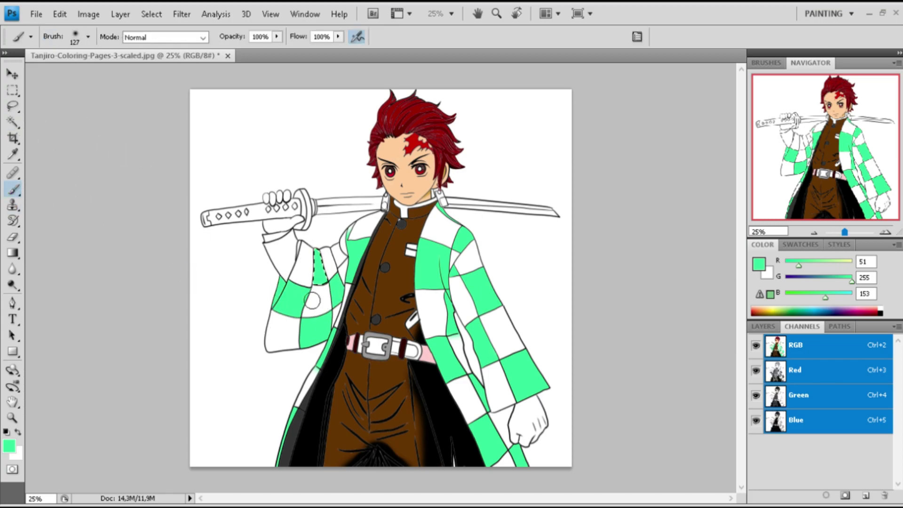
key(w)
click(339, 257)
key(b)
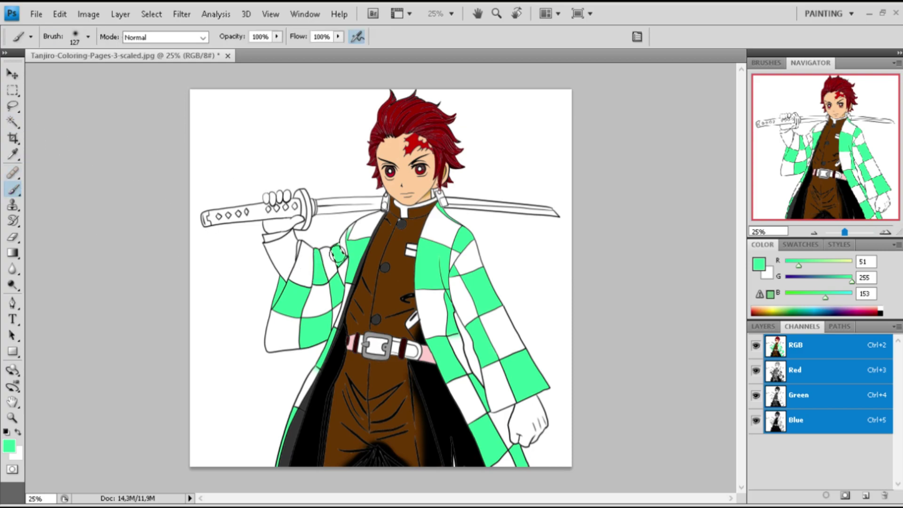
click(337, 254)
Reset the colours to black and white and paint the lower sleeve panel black
key(w)
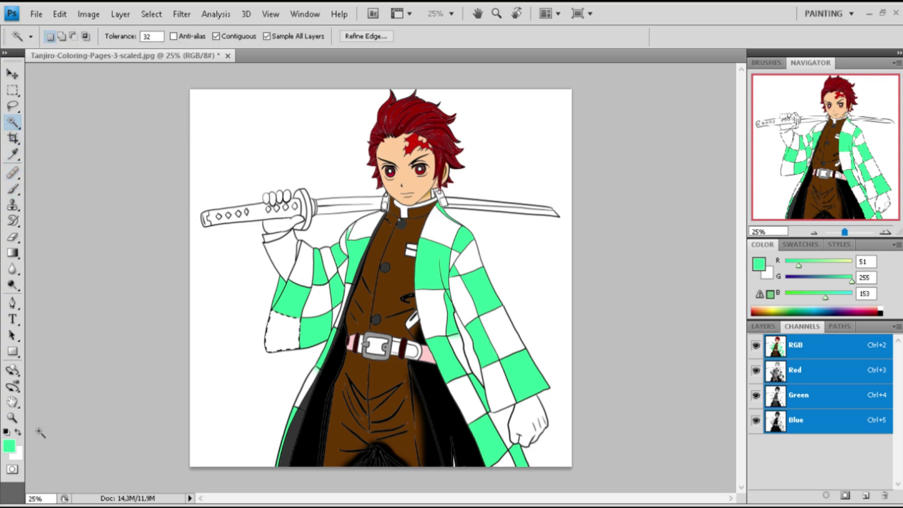
key(i)
key(d)
key(w)
key(b)
drag(289, 332, 273, 328)
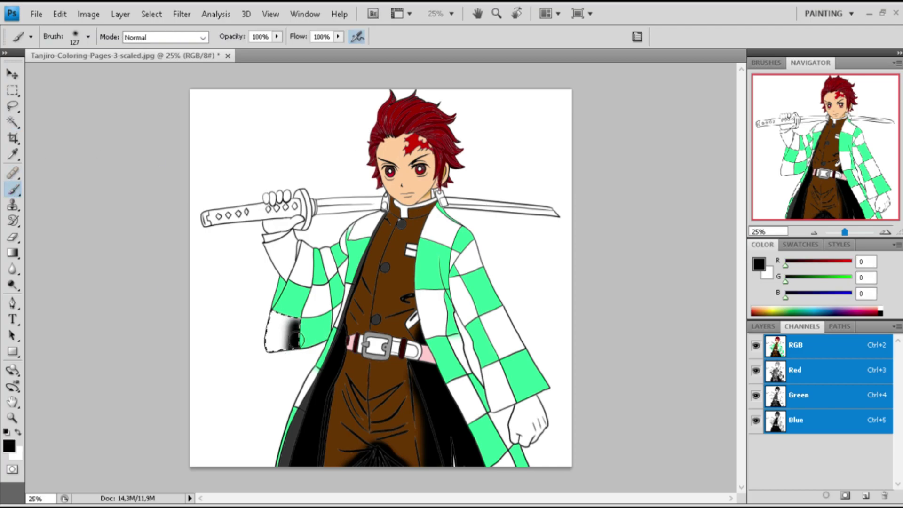
Paint the next white sleeve checks black
key(w)
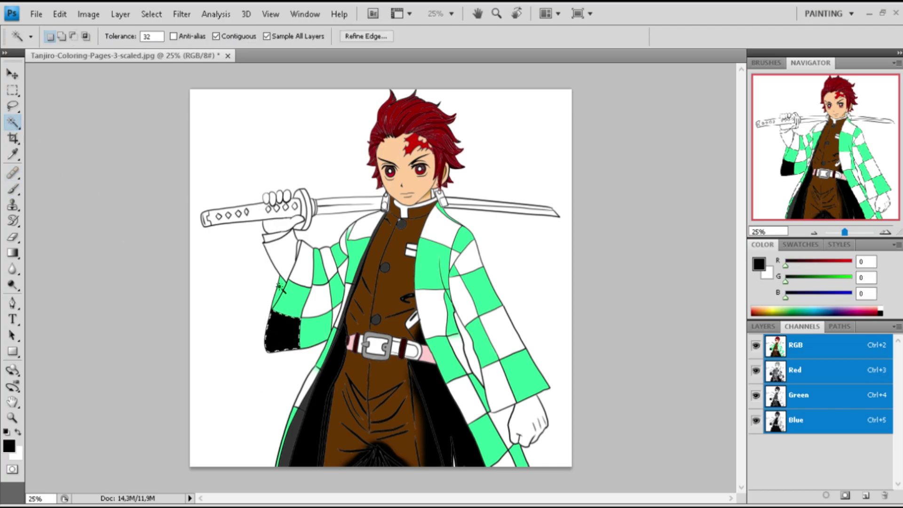
key(b)
key(w)
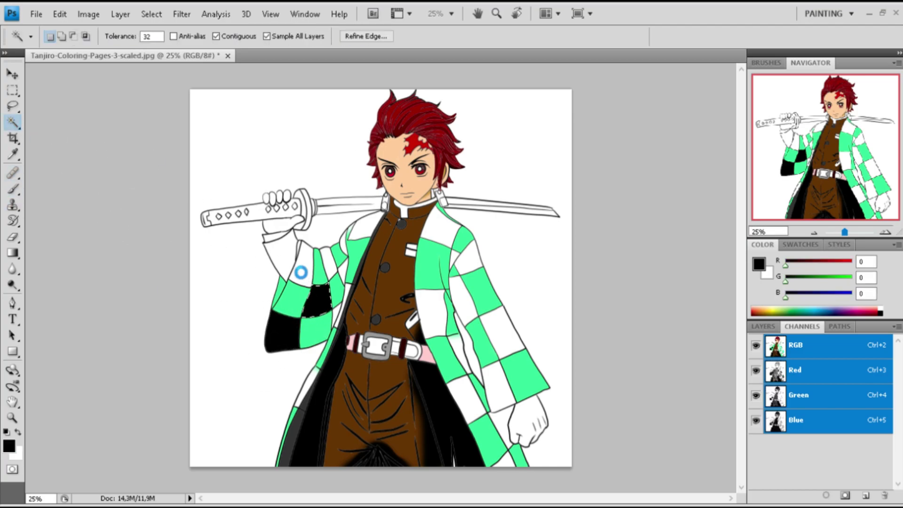
click(301, 263)
key(b)
mouse_move(303, 261)
mouse_down()
mouse_move(296, 270)
mouse_move(306, 263)
mouse_move(322, 296)
mouse_up()
key(w)
click(329, 264)
key(b)
Darken the white coat edge beside the sleeve with black
key(w)
key(b)
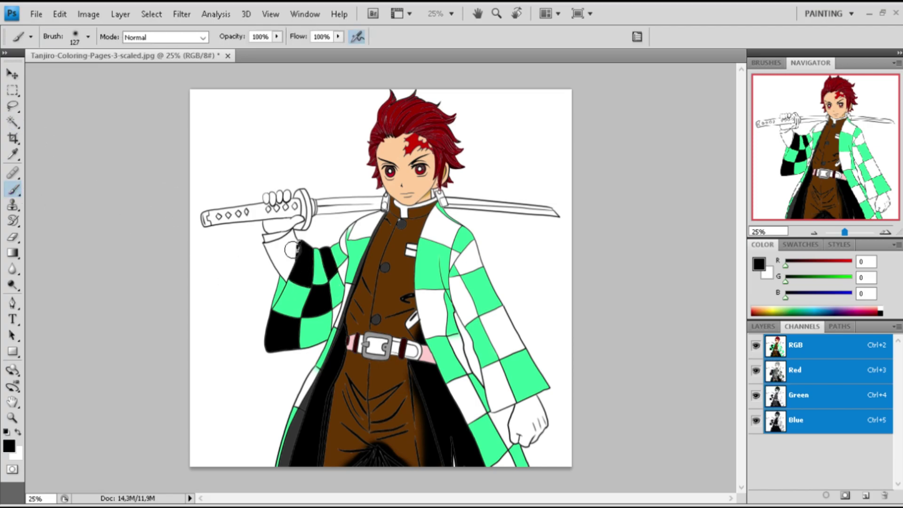
key(w)
key(b)
key(w)
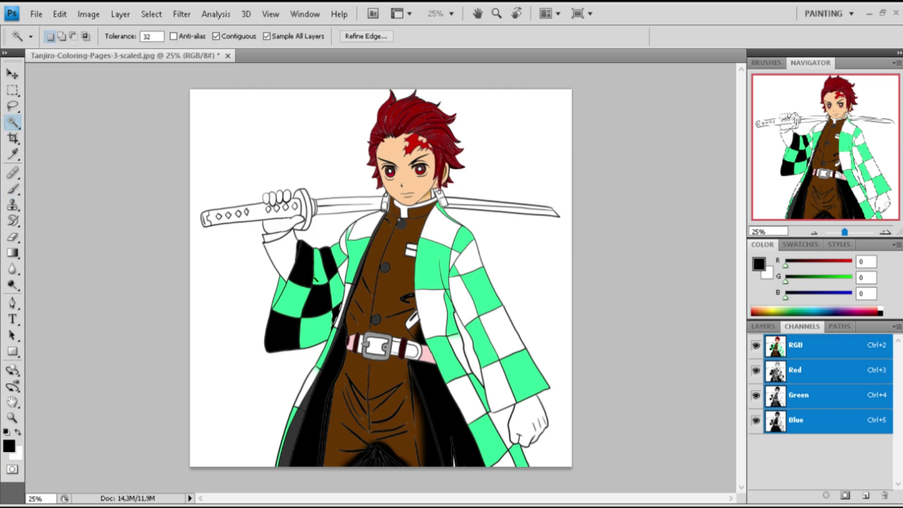
key(b)
drag(346, 285, 341, 334)
Continue blacking out the coat edge up to its top and the shoulder
click(13, 125)
click(14, 191)
drag(348, 256, 343, 282)
key(w)
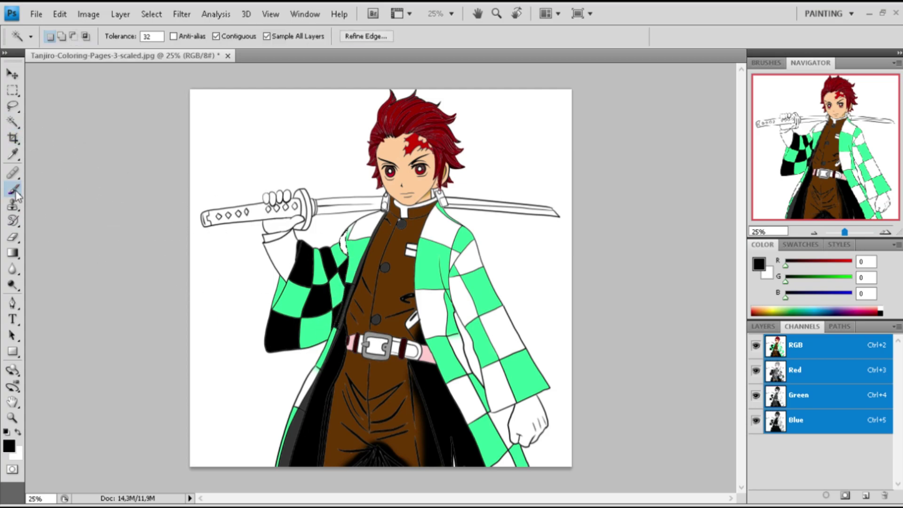
click(13, 190)
mouse_move(348, 227)
mouse_down()
mouse_move(343, 256)
mouse_move(381, 228)
mouse_up()
key(w)
click(13, 189)
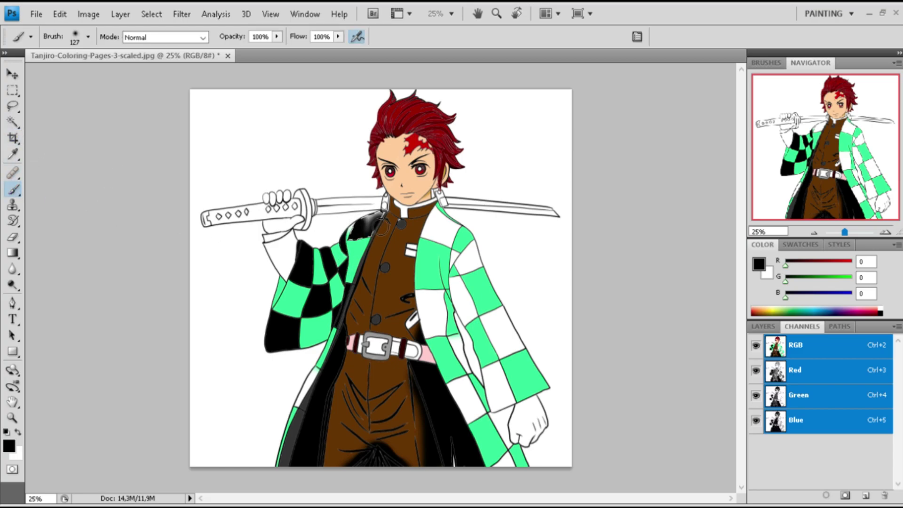
Paint the white shoulder patch black
key(w)
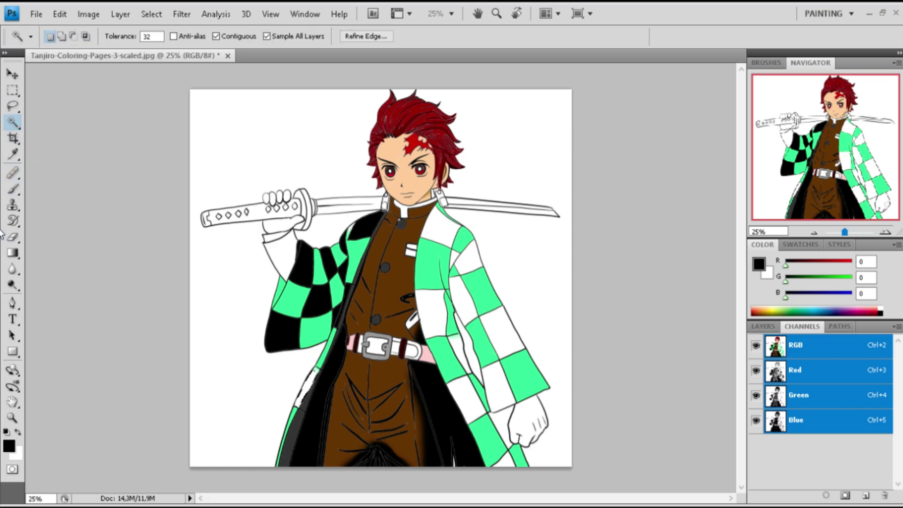
click(13, 189)
key(w)
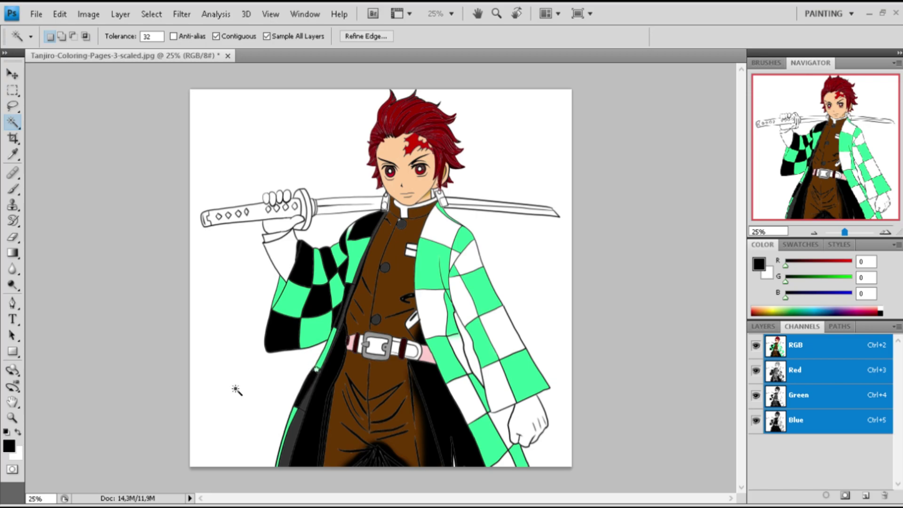
key(b)
key(w)
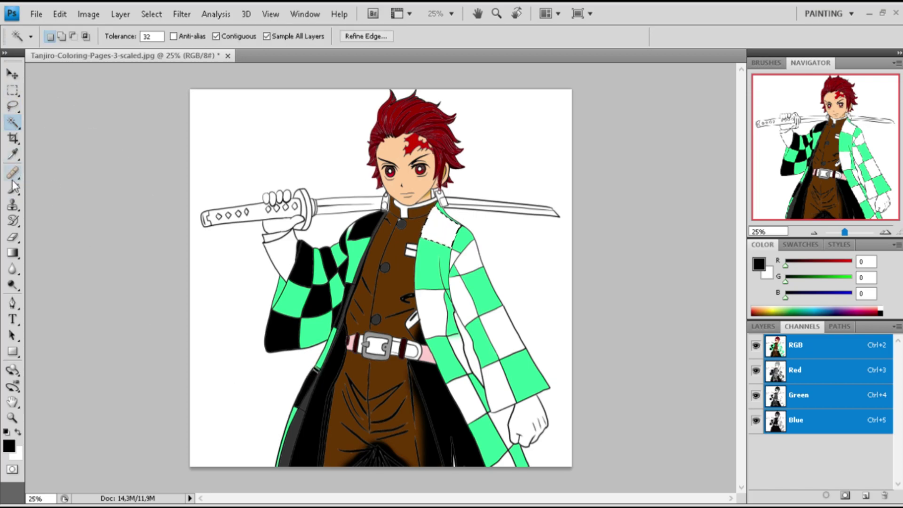
key(b)
mouse_move(425, 209)
mouse_down()
mouse_move(452, 235)
mouse_move(437, 249)
mouse_move(475, 268)
mouse_up()
Fill the remaining selected white sleeve squares black with Alt+Backspace
key(w)
key(b)
key(w)
key(b)
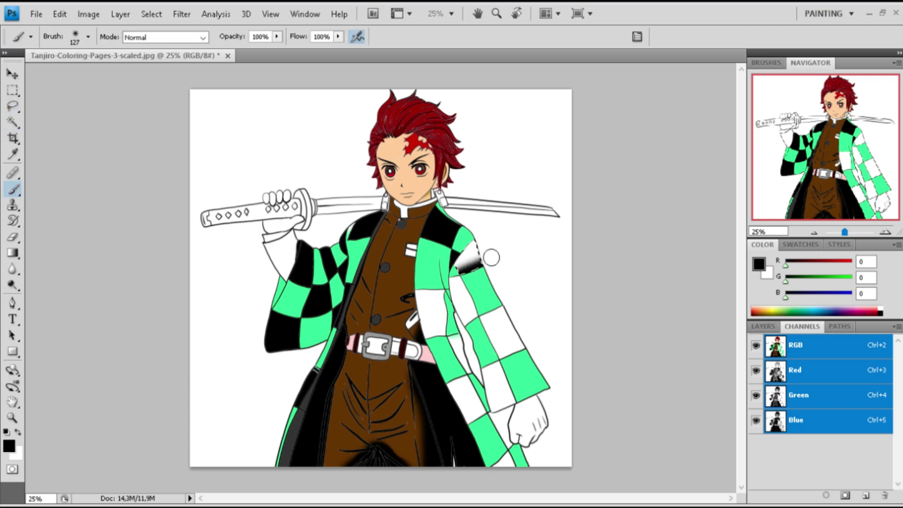
key(w)
key(alt+BackSpace)
key(b)
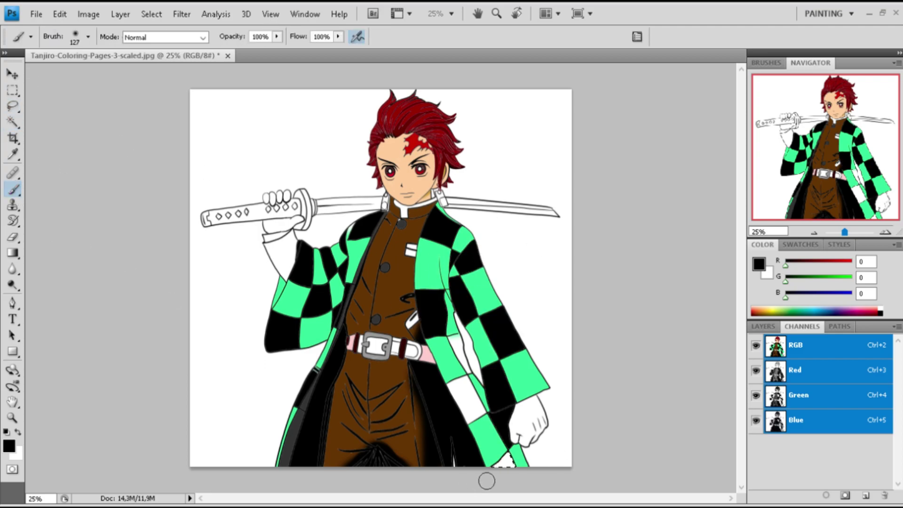
key(b)
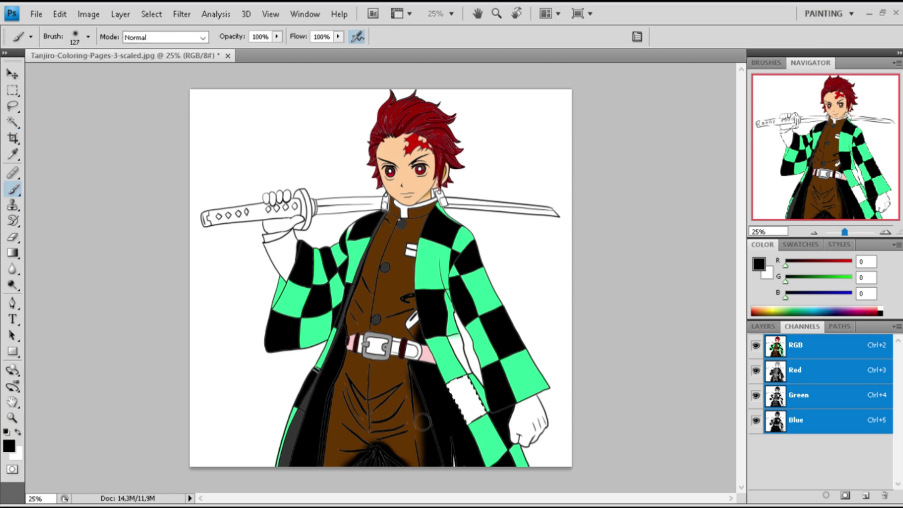
click(13, 122)
Paint the lower right sleeve square black
click(13, 188)
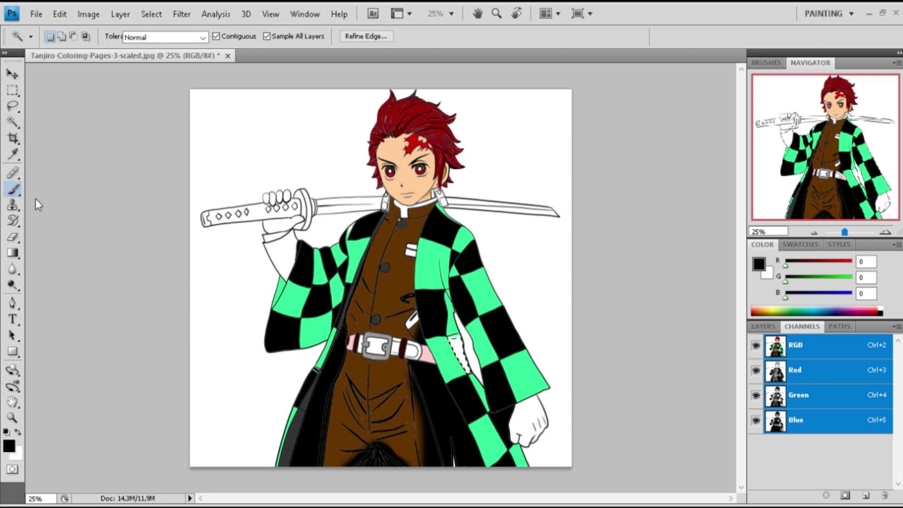
drag(458, 351, 432, 353)
click(14, 121)
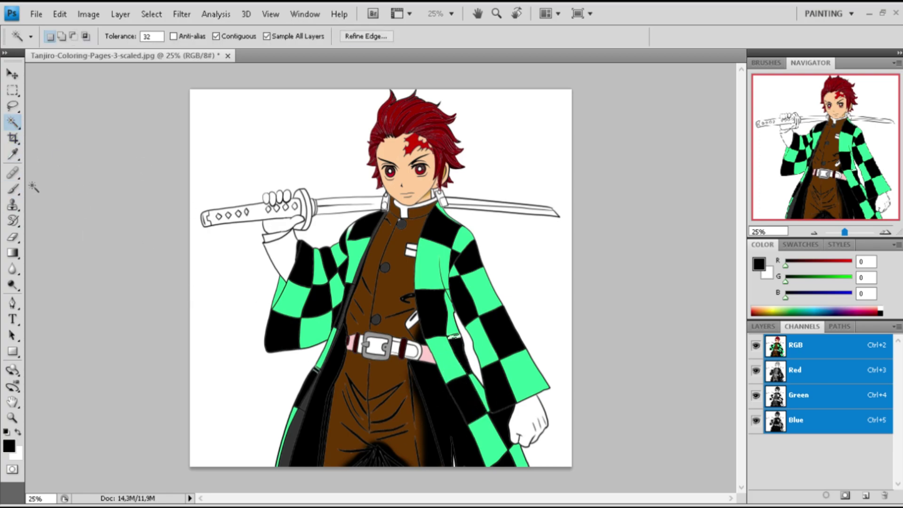
click(12, 188)
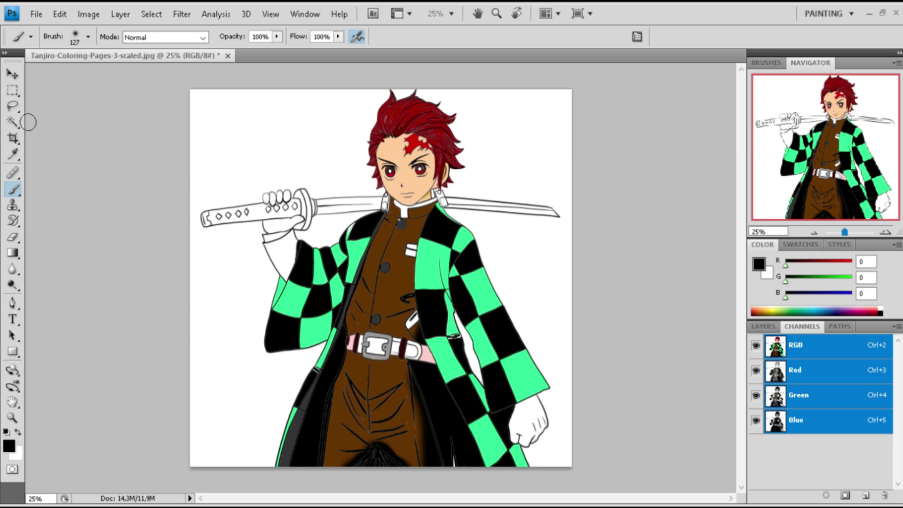
click(13, 122)
At 50% zoom, shade the brown jacket's left side dark grey toward the belt with a 28 px brush
click(451, 13)
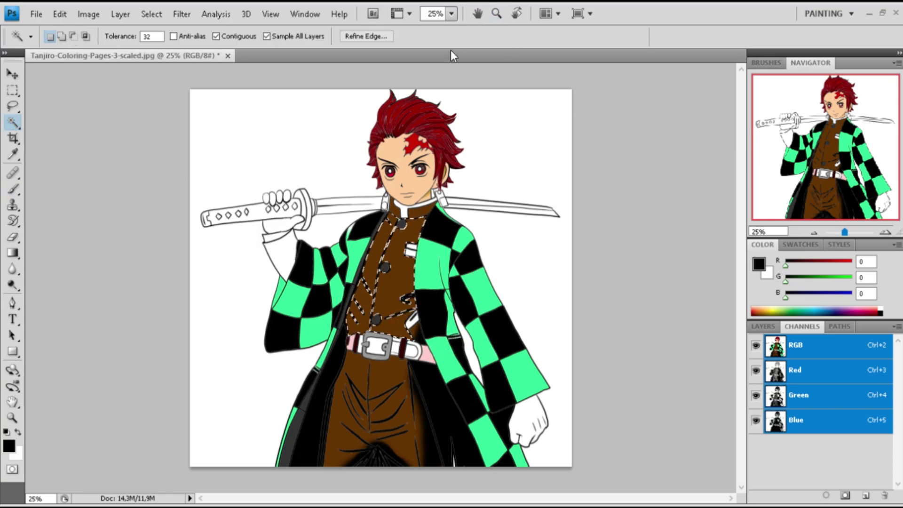
click(450, 50)
key(i)
click(320, 268)
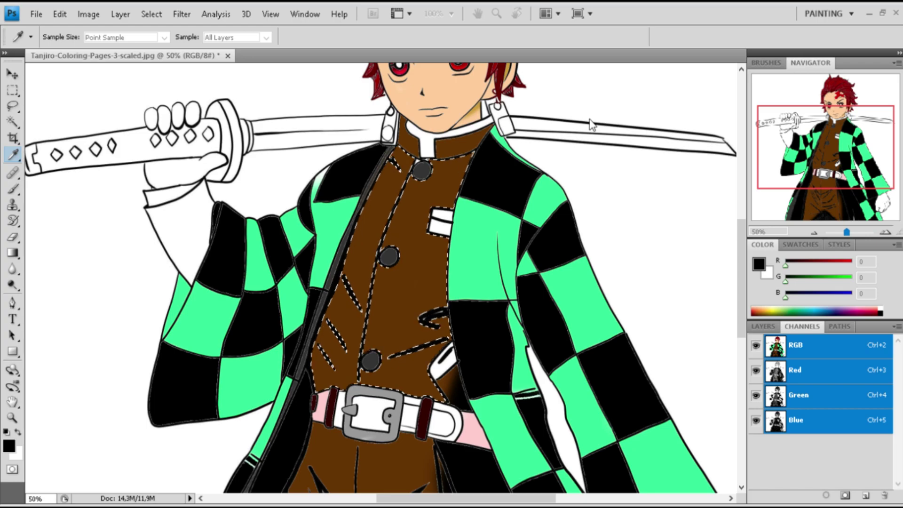
key(w)
key(b)
key(bracketleft)
key(bracketleft)
key(bracketleft)
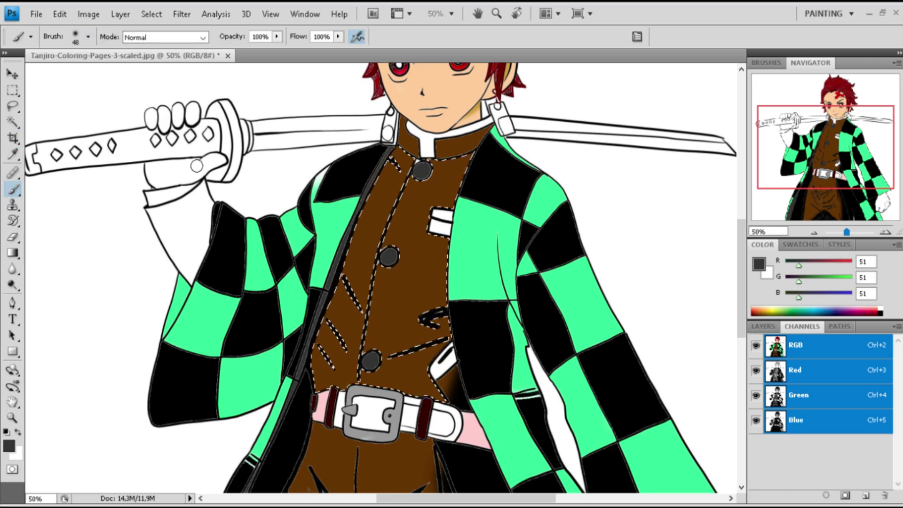
key(bracketleft)
key(bracketleft)
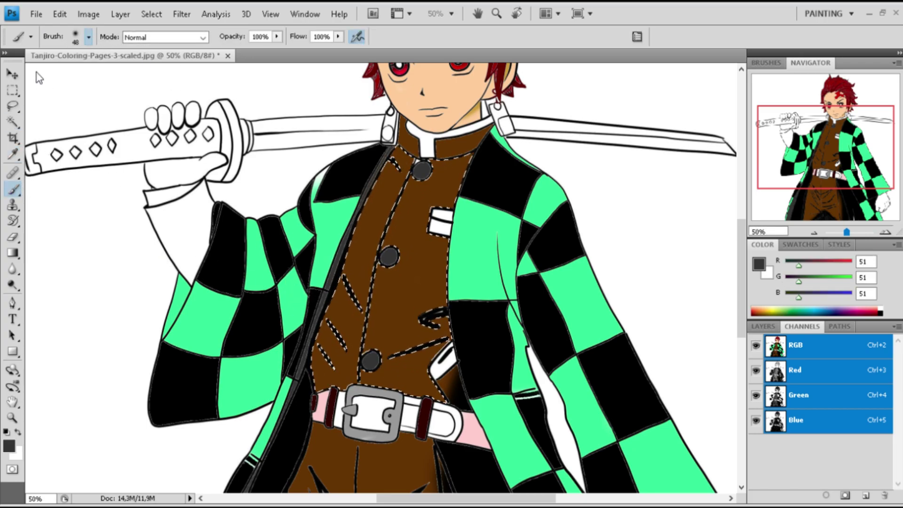
drag(333, 286, 331, 305)
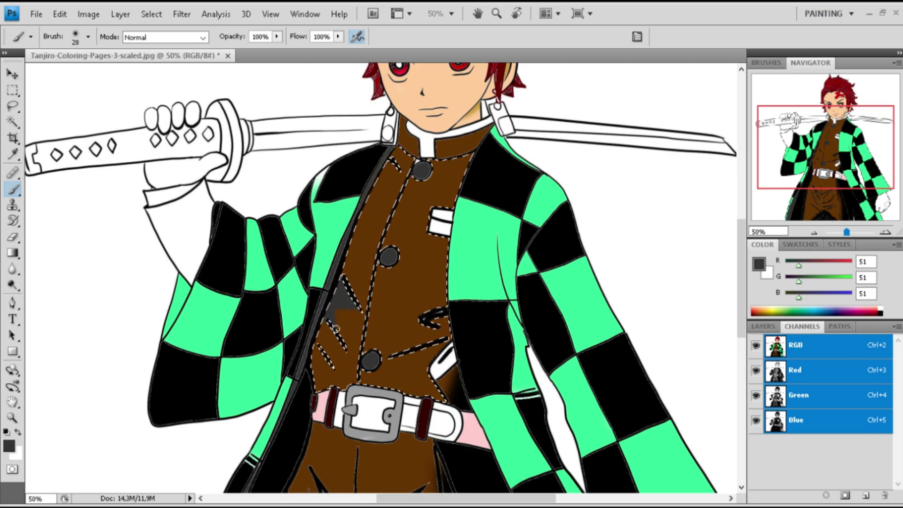
drag(331, 304, 327, 324)
Sample the jacket's brown and paint the sleeve under the raised arm with it
key(w)
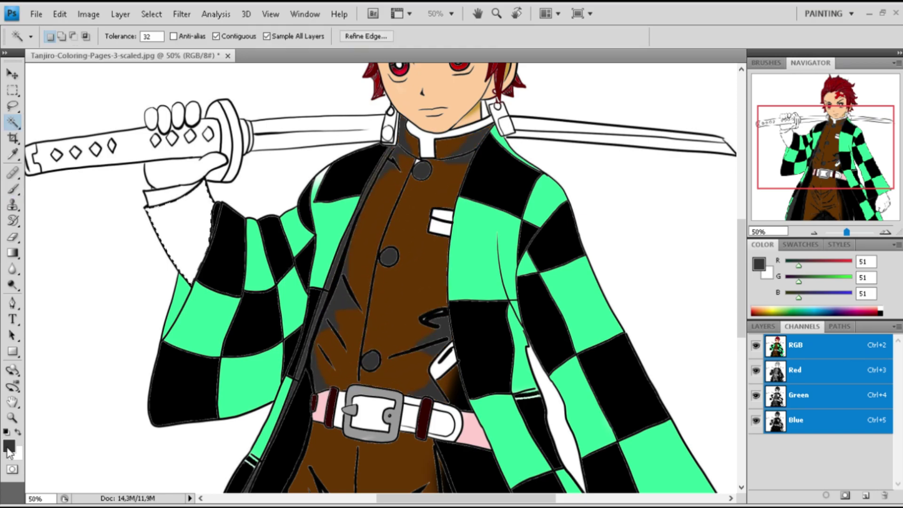
key(i)
click(439, 239)
key(w)
key(b)
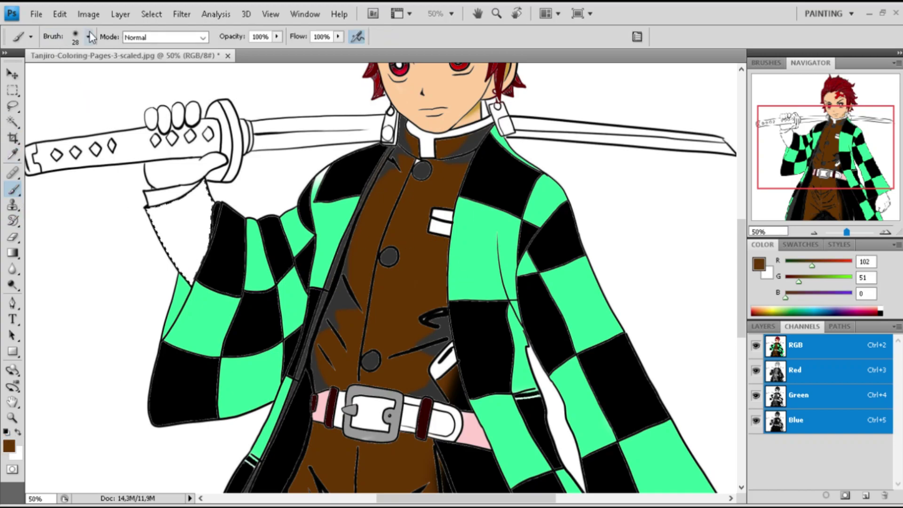
mouse_move(202, 249)
mouse_down()
mouse_move(191, 242)
mouse_move(187, 212)
mouse_move(158, 222)
mouse_up()
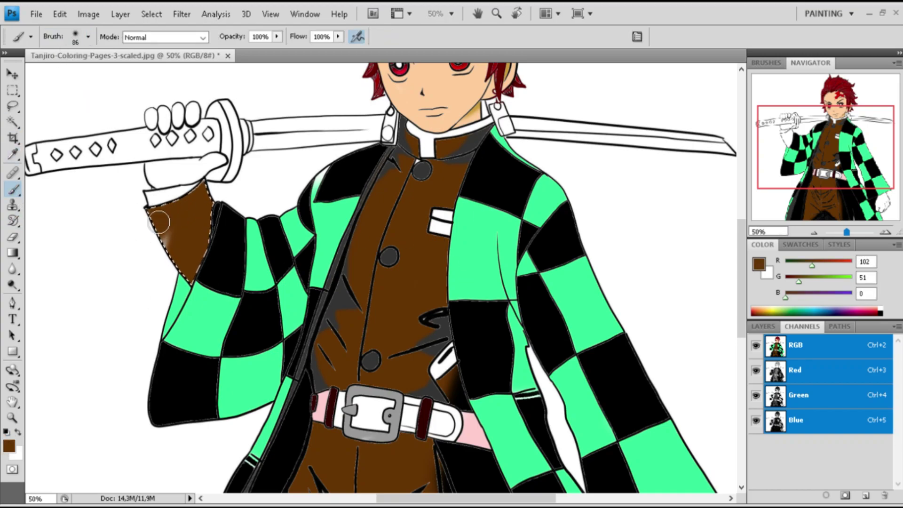
Set the foreground to peach 255,204,153 and paint the glove of the sword hand
key(w)
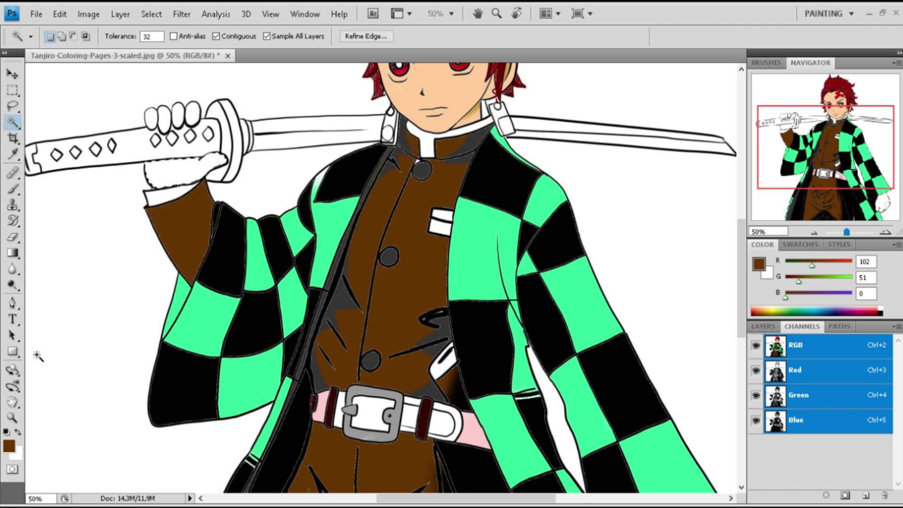
key(i)
click(447, 96)
key(b)
mouse_move(188, 167)
mouse_down()
mouse_move(159, 180)
mouse_move(215, 159)
mouse_up()
Paint the first two fingers of the sword hand peach
click(13, 125)
click(150, 117)
key(b)
mouse_move(150, 117)
mouse_down()
mouse_move(148, 135)
mouse_move(177, 123)
mouse_up()
click(13, 124)
click(162, 118)
key(b)
click(12, 123)
Paint the third and fourth fingers of the sword hand peach
click(13, 190)
click(13, 123)
click(192, 112)
key(b)
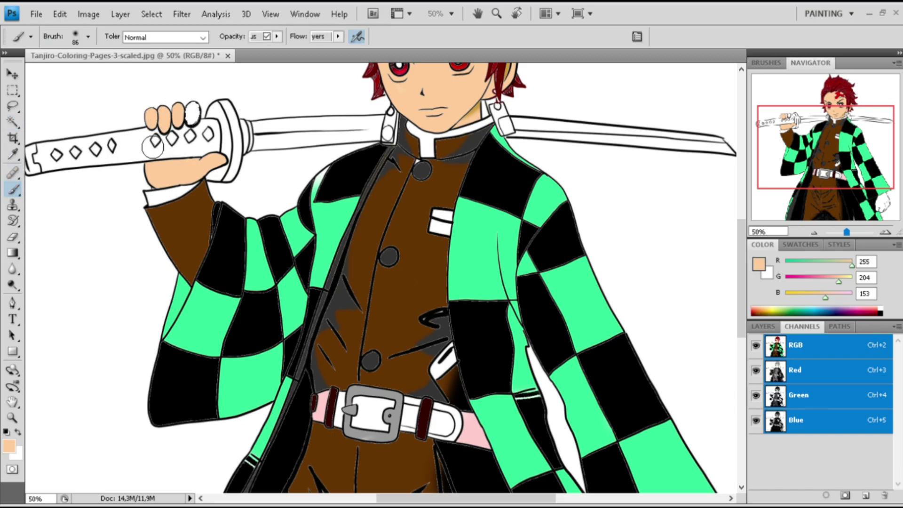
click(12, 123)
Sample dark grey from the jacket shading and paint the selected sword handle with it
click(70, 157)
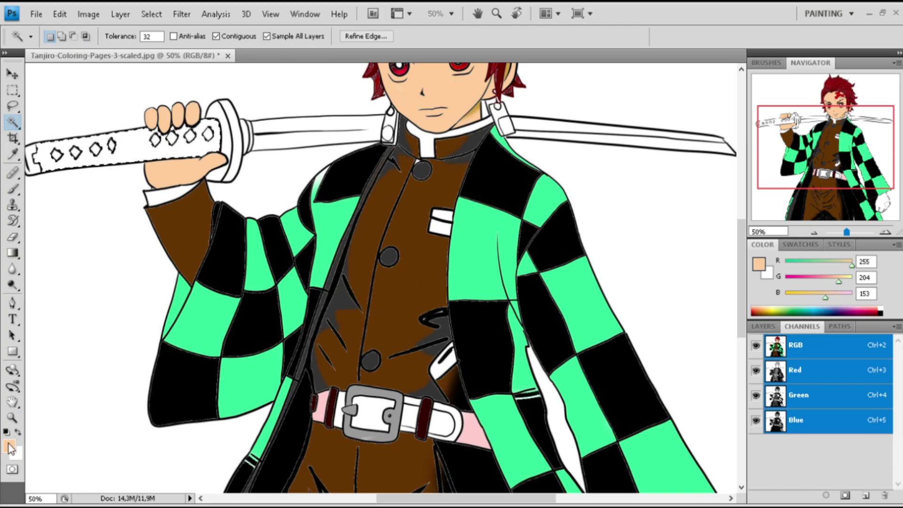
key(i)
click(41, 177)
key(w)
key(b)
mouse_move(37, 174)
mouse_down()
mouse_move(211, 158)
mouse_move(52, 156)
mouse_up()
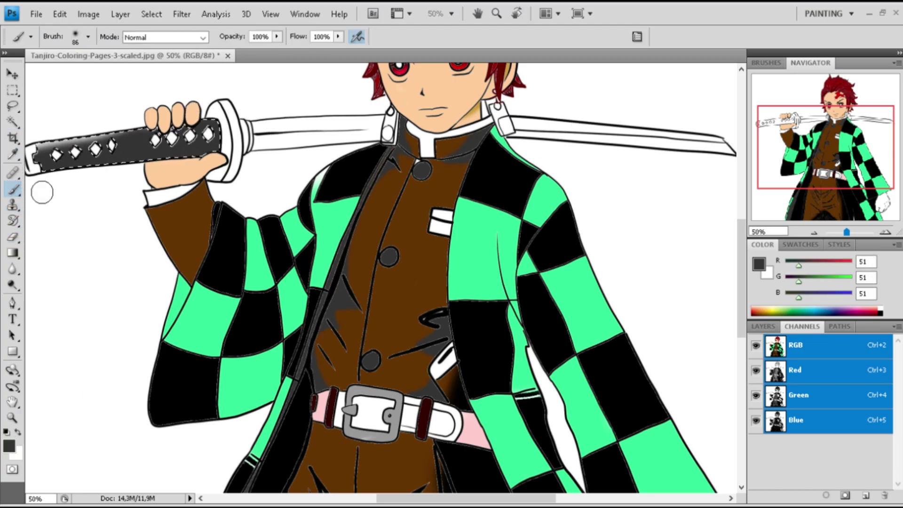
Drop the handle selection and reset the foreground colour to black
click(13, 123)
key(ctrl+d)
key(i)
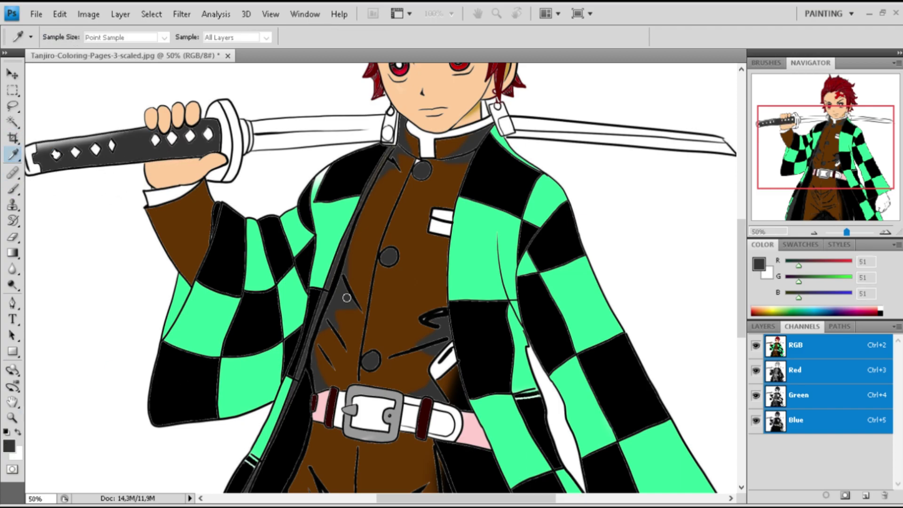
key(w)
key(b)
key(d)
key(w)
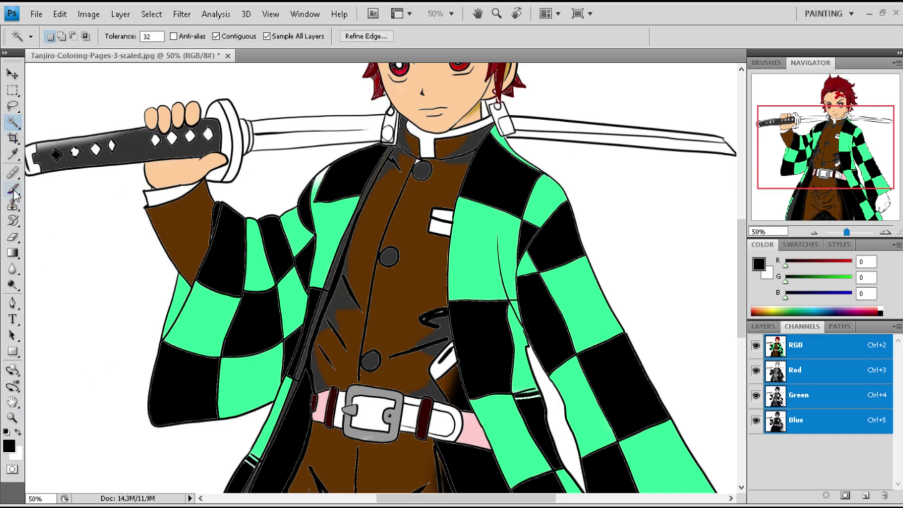
Paint the diamonds on the sword handle black
click(13, 189)
click(75, 152)
key(w)
key(b)
click(97, 148)
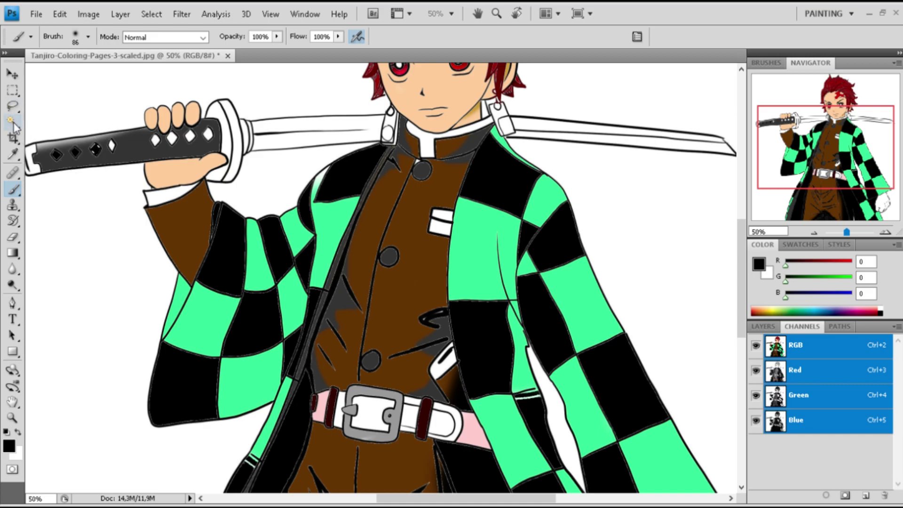
click(13, 123)
Sample brown and paint the round sword guard with it
key(b)
click(111, 145)
key(w)
click(221, 136)
mouse_move(216, 141)
mouse_down()
mouse_move(219, 102)
mouse_move(235, 174)
mouse_up()
key(w)
click(234, 141)
Sample dark grey from the jacket and darken the guard ring with it
key(b)
key(w)
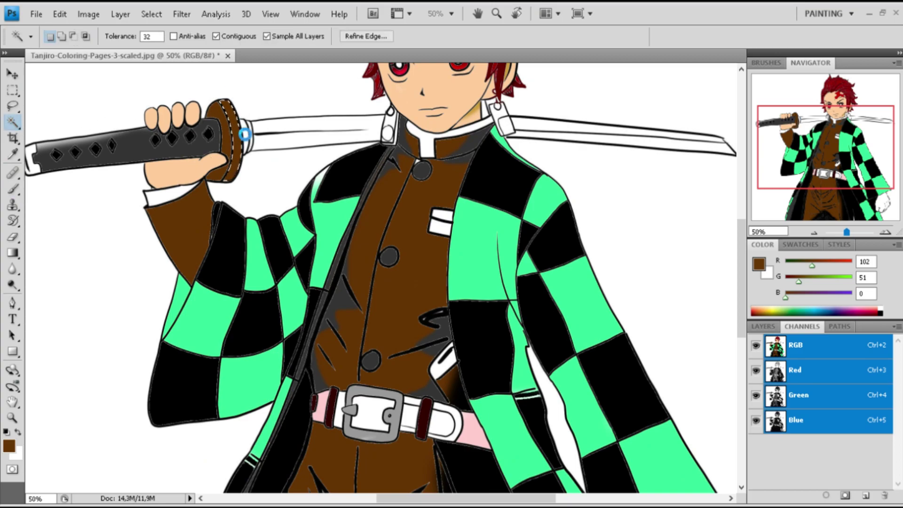
key(i)
click(502, 164)
key(w)
click(245, 132)
key(b)
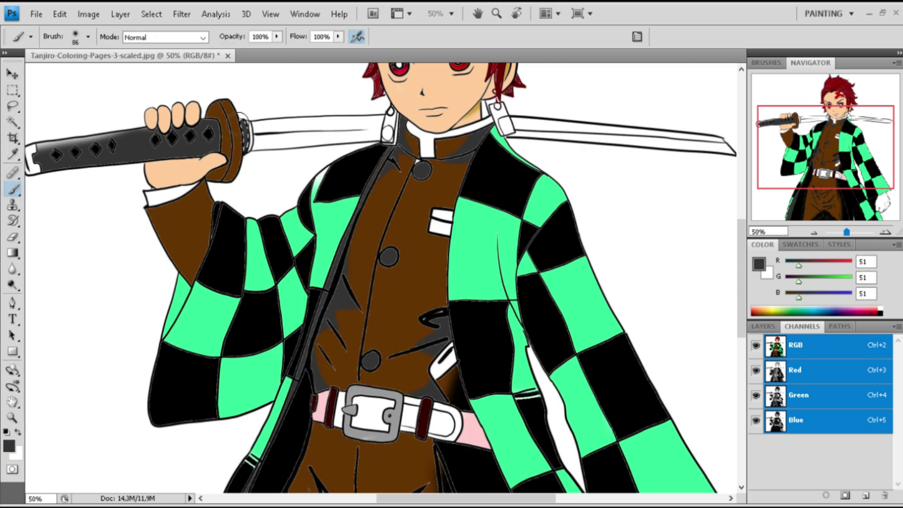
key(w)
click(247, 134)
key(b)
drag(247, 141, 255, 119)
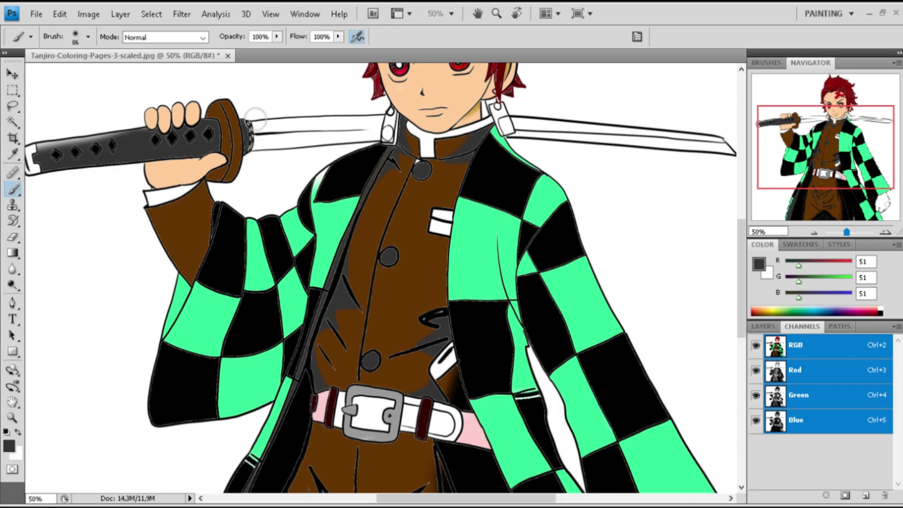
Paint the blade section next to the guard dark grey
click(12, 123)
click(305, 130)
key(b)
mouse_move(329, 137)
mouse_down()
mouse_move(240, 134)
mouse_move(287, 155)
mouse_up()
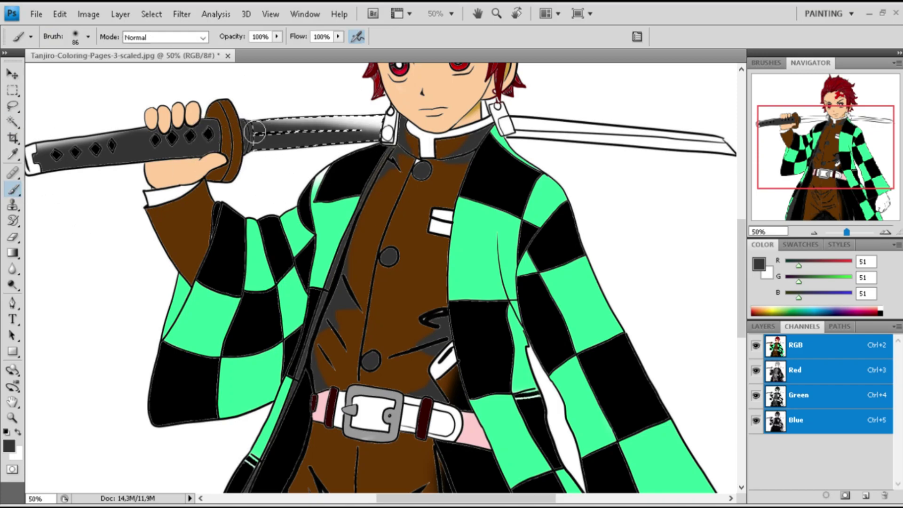
Shade the white blade tip and upper blade strip with lighter grey 153
click(12, 123)
click(576, 139)
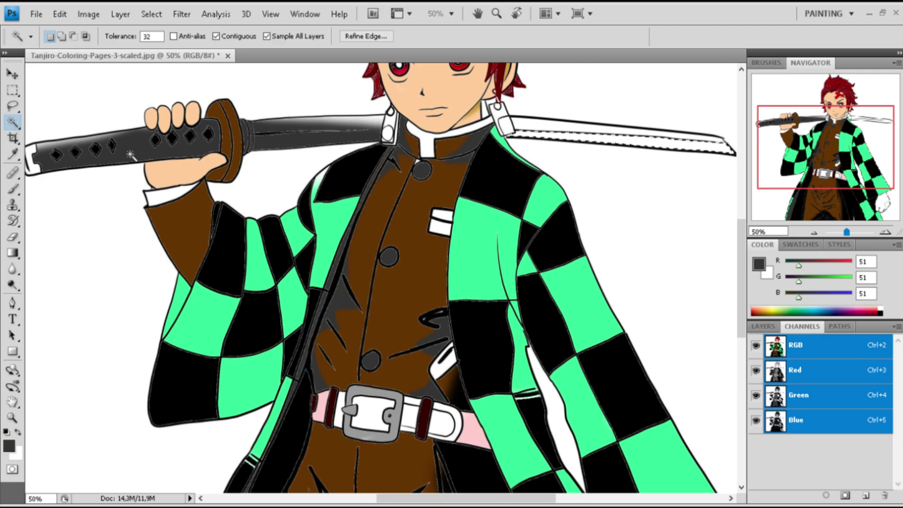
click(13, 189)
alt+click(630, 143)
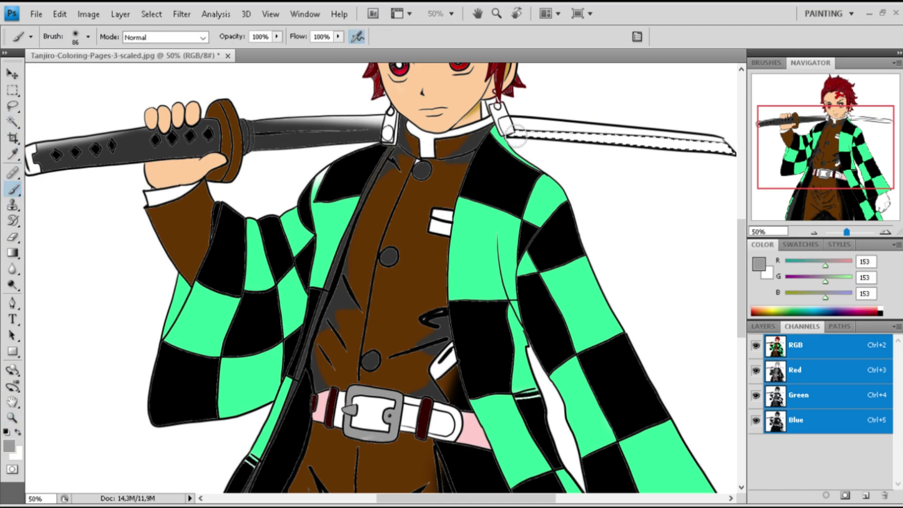
drag(515, 135, 726, 148)
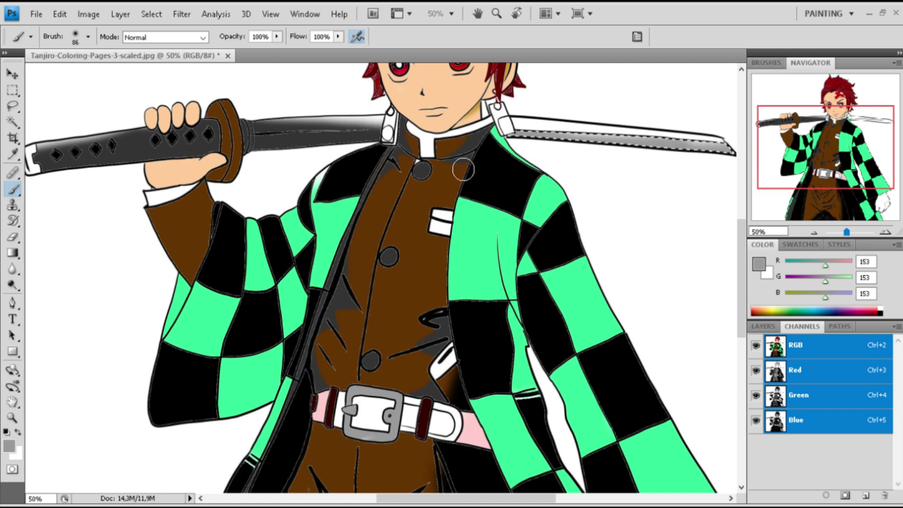
click(13, 123)
click(530, 127)
click(13, 189)
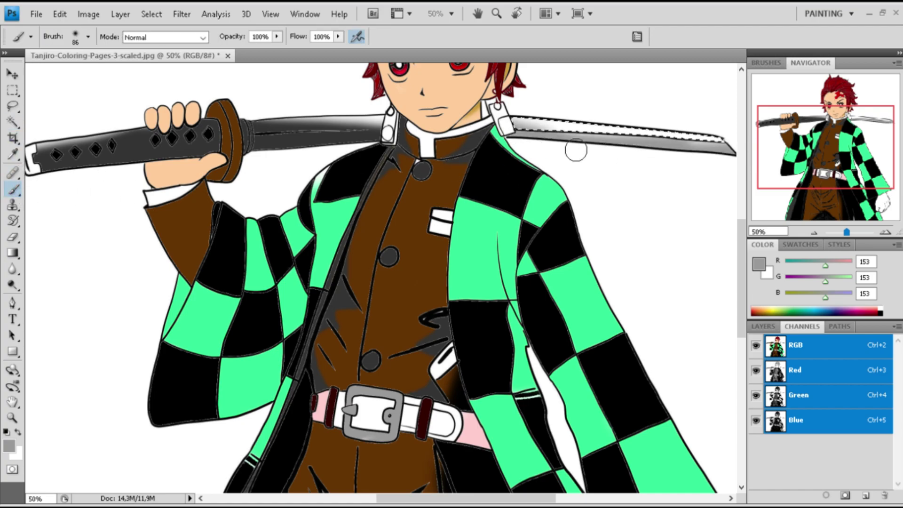
mouse_move(548, 136)
mouse_down()
mouse_move(719, 138)
mouse_move(515, 126)
mouse_up()
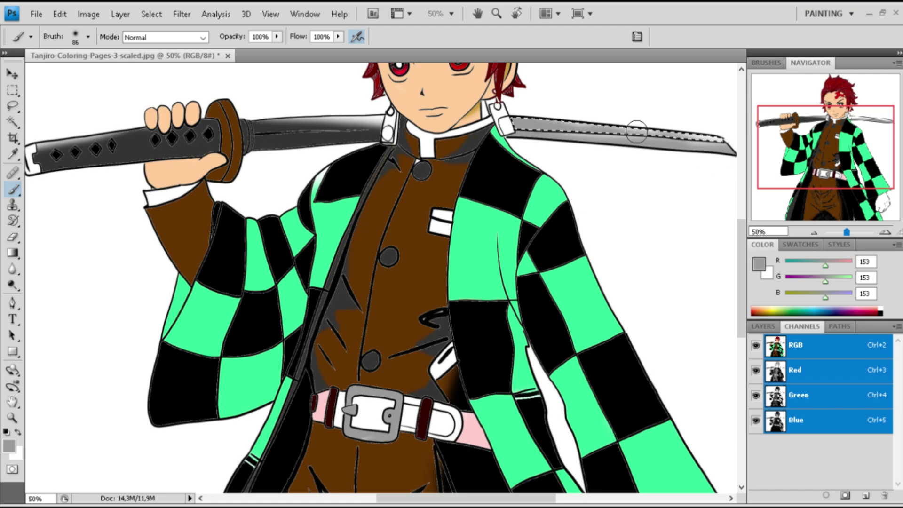
Select the blade strip left of the collar and the white background left of the figure
click(12, 124)
click(342, 125)
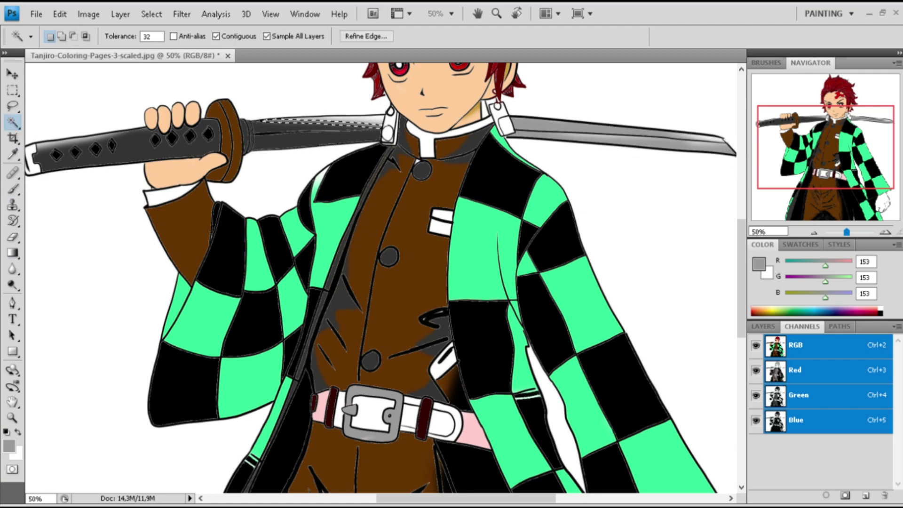
click(88, 221)
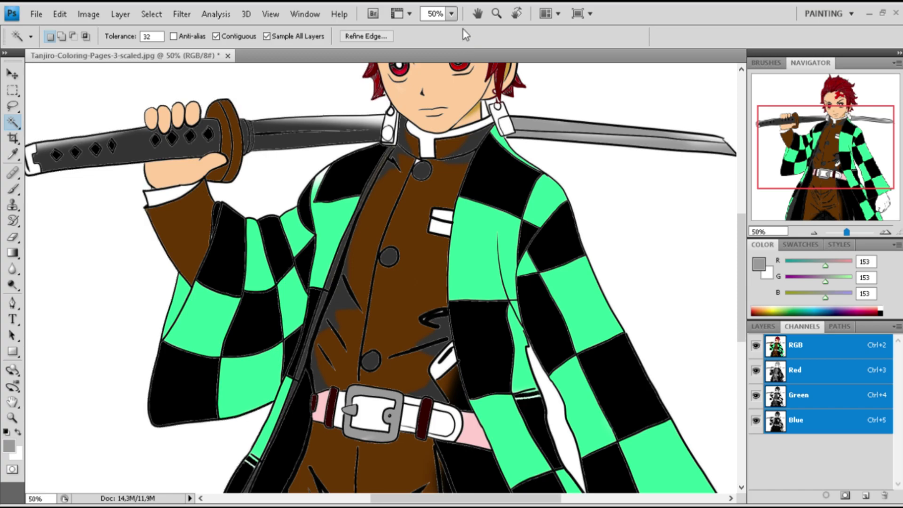
Zoom out to 25% and colour the lower-right fist with peach sampled from the other hand
key(ctrl+minus)
key(ctrl+minus)
click(531, 423)
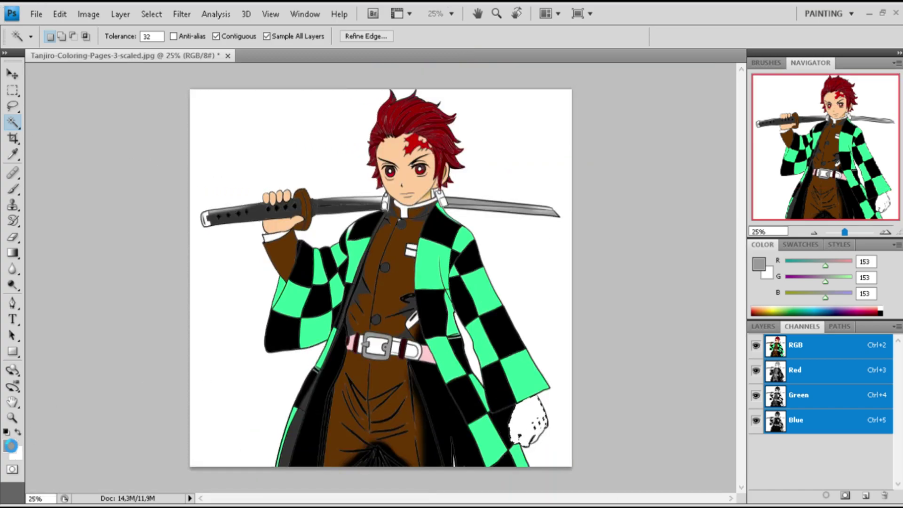
key(i)
click(404, 188)
key(w)
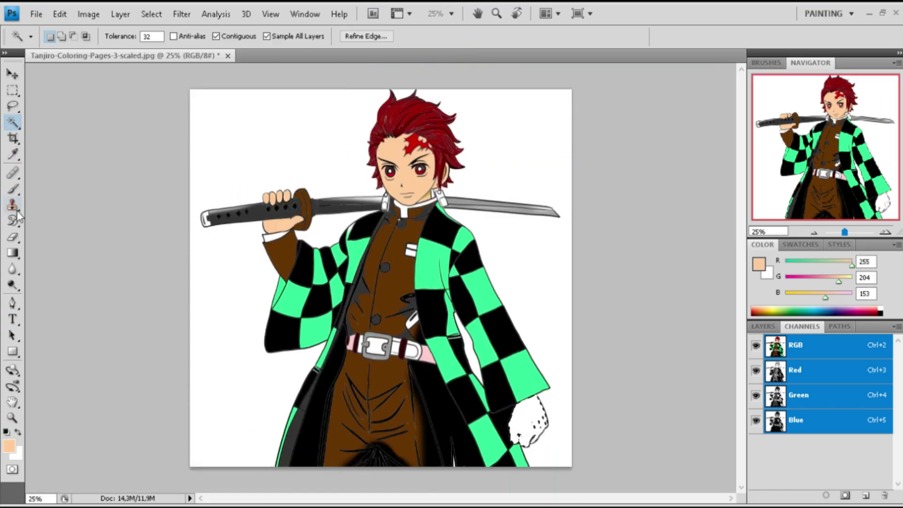
key(b)
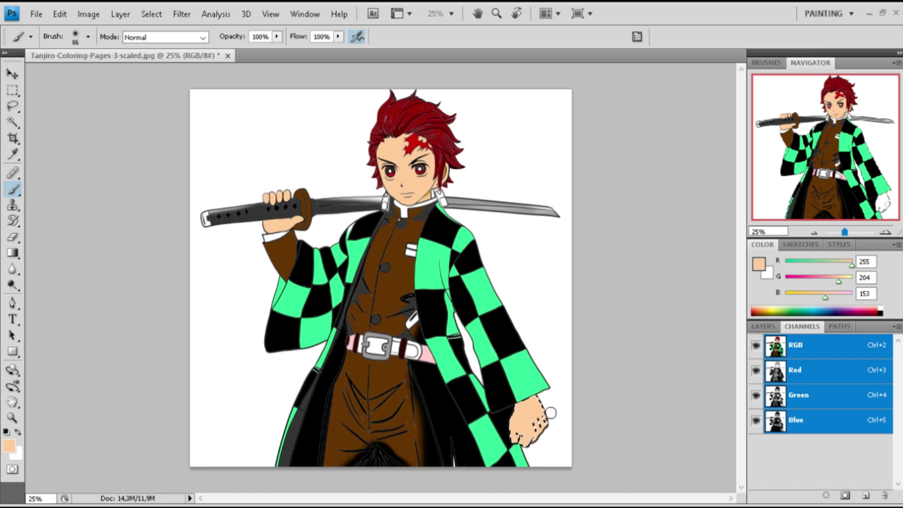
Reset colours to black and white and select the white background left of the figure
click(11, 123)
key(d)
click(241, 173)
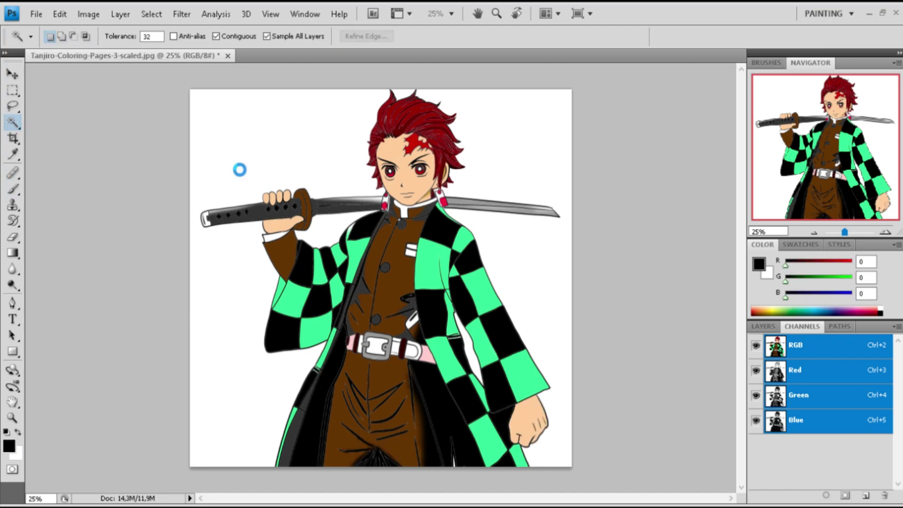
Sample dark grey from the sword and fill the selected left background with it
key(i)
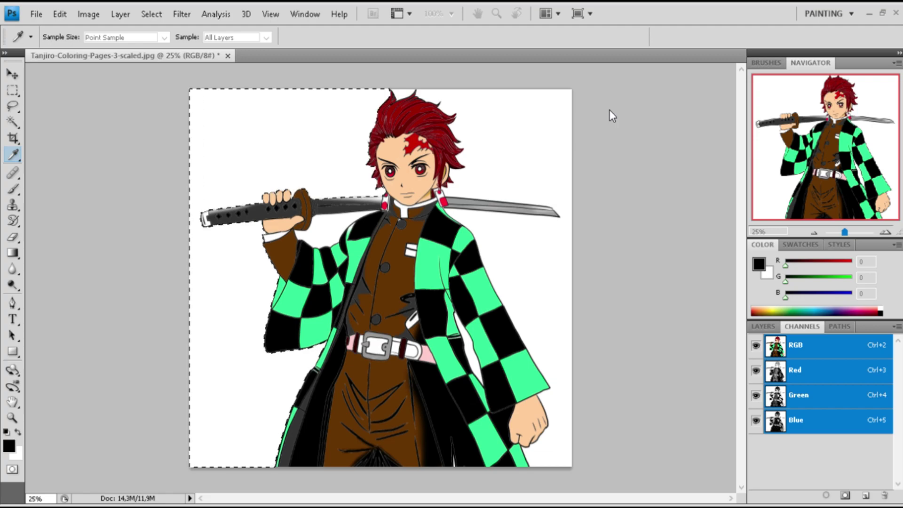
click(324, 252)
key(w)
key(b)
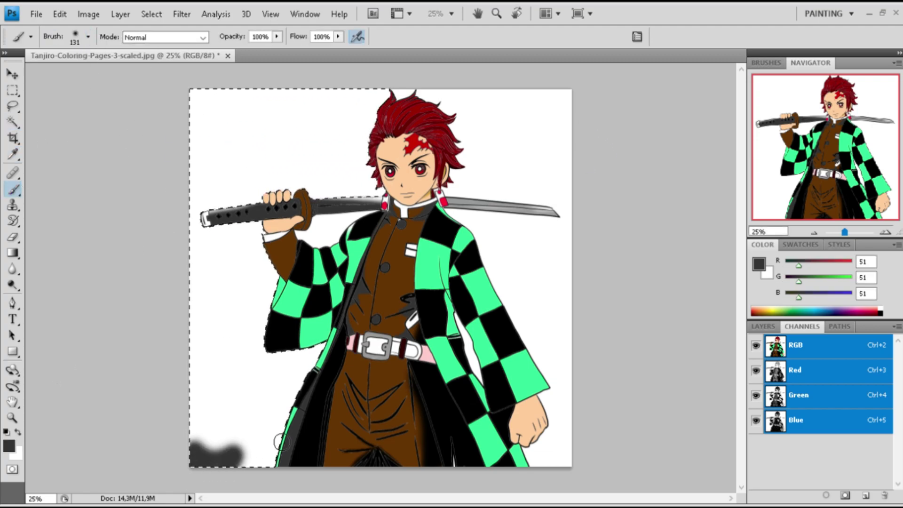
drag(281, 440, 265, 442)
mouse_move(291, 357)
mouse_down()
mouse_move(210, 432)
mouse_move(206, 405)
mouse_up()
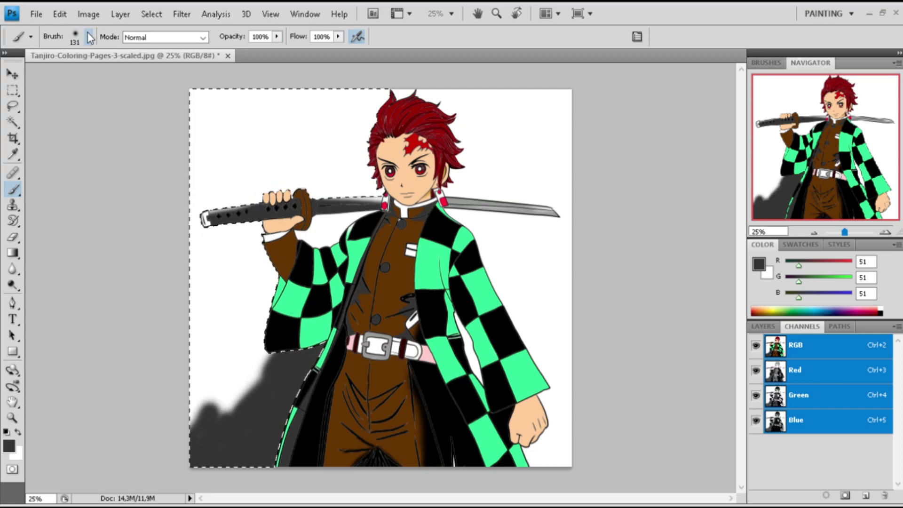
mouse_move(235, 329)
mouse_down()
mouse_move(185, 383)
mouse_move(237, 96)
mouse_move(121, 114)
mouse_move(378, 204)
mouse_up()
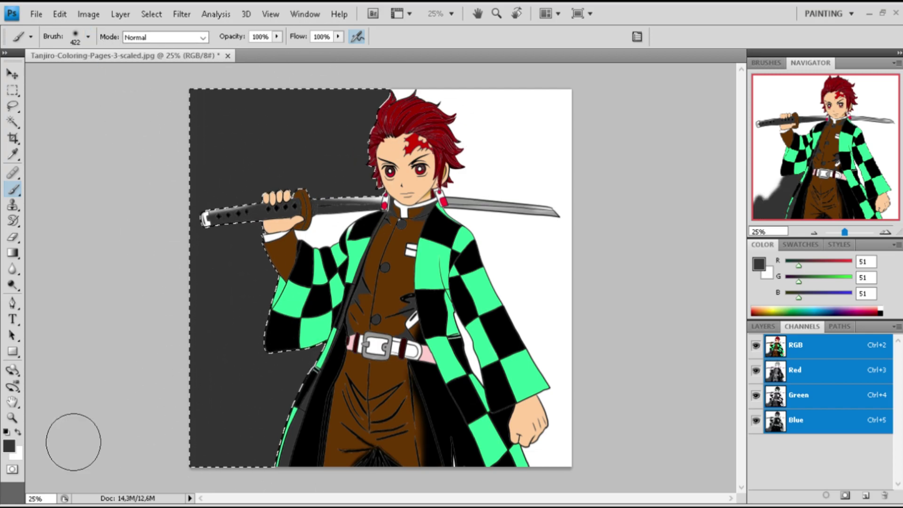
Add soft streaks of grey 102 at 29% flow across the left background, then deselect
key(i)
click(384, 96)
key(b)
mouse_move(207, 198)
mouse_down()
mouse_move(211, 262)
mouse_move(234, 267)
mouse_move(225, 183)
mouse_move(202, 190)
mouse_move(329, 151)
mouse_move(308, 141)
mouse_move(381, 186)
mouse_up()
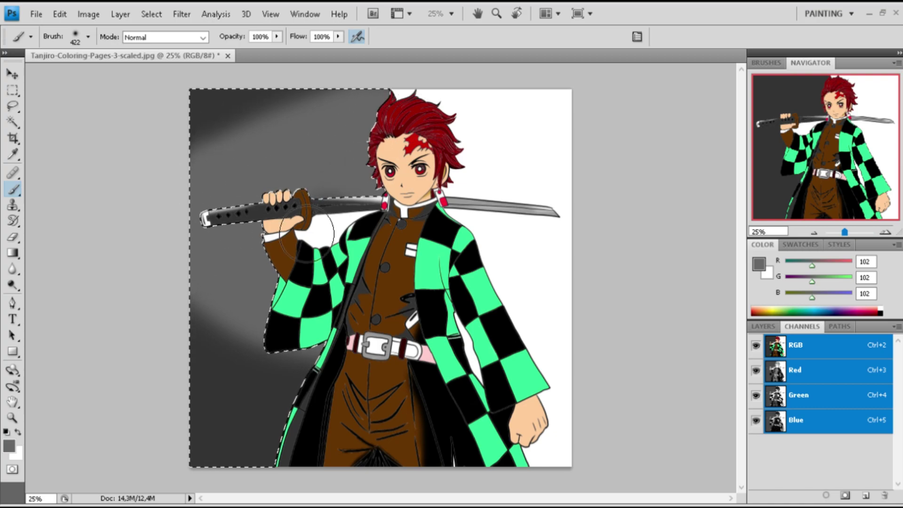
drag(307, 233, 326, 95)
drag(190, 290, 319, 300)
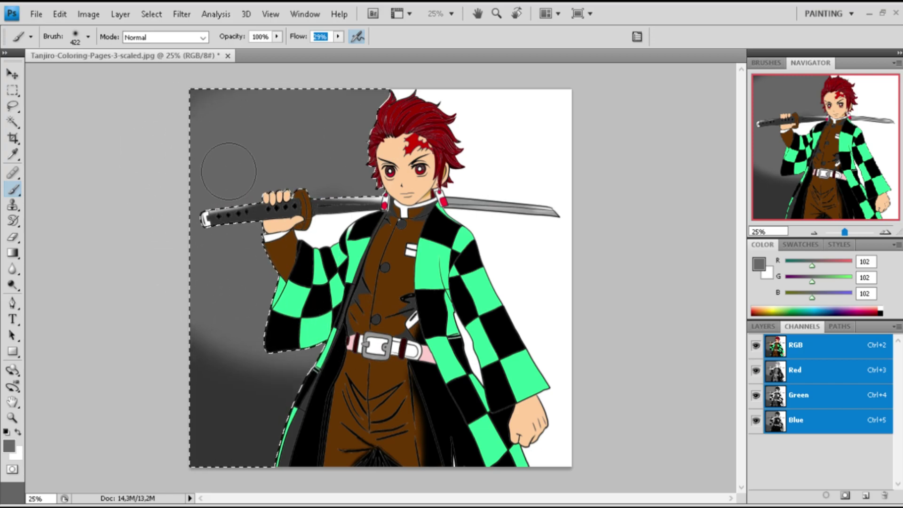
key(Return)
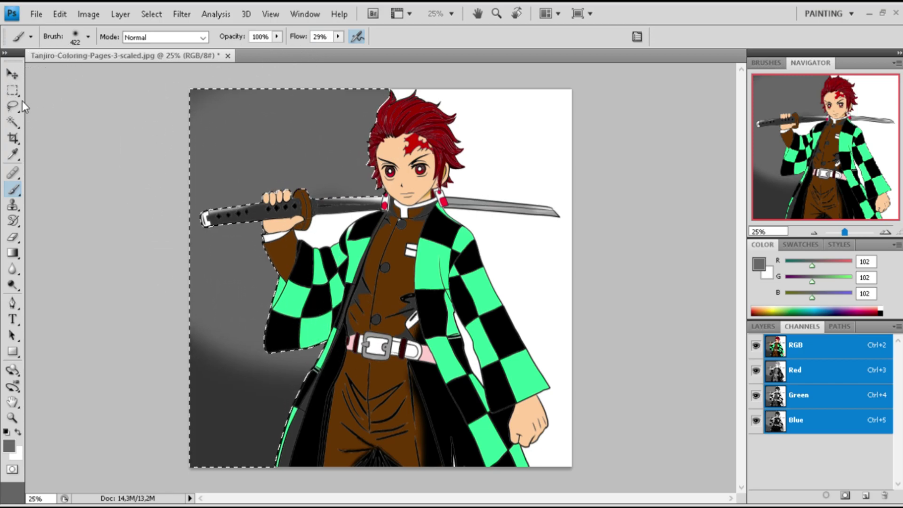
click(13, 122)
key(ctrl+d)
click(13, 189)
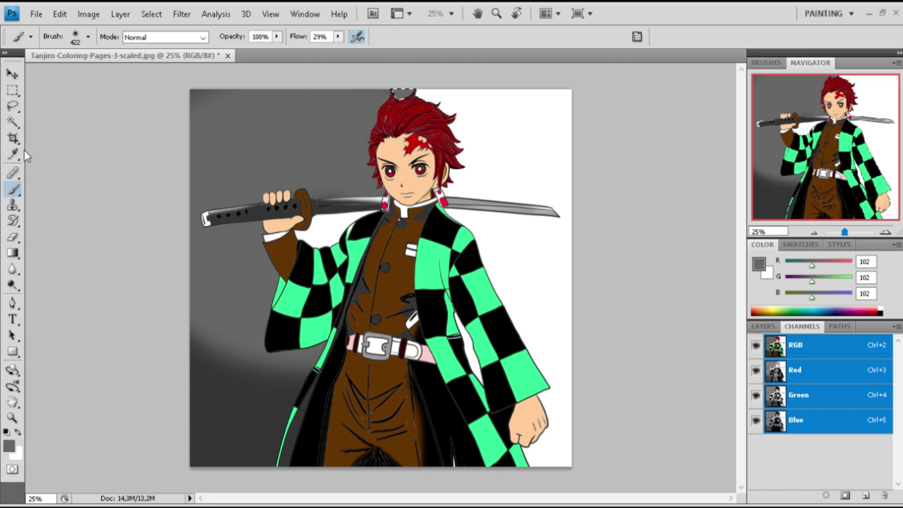
Select the white background right of the figure and brush it grey, sampling darker grey 51
click(13, 122)
click(528, 117)
click(12, 189)
mouse_move(447, 122)
mouse_down()
mouse_move(594, 107)
mouse_move(605, 246)
mouse_move(569, 125)
mouse_move(439, 325)
mouse_move(600, 343)
mouse_up()
mouse_move(643, 222)
mouse_down()
mouse_move(566, 368)
mouse_move(555, 238)
mouse_up()
key(i)
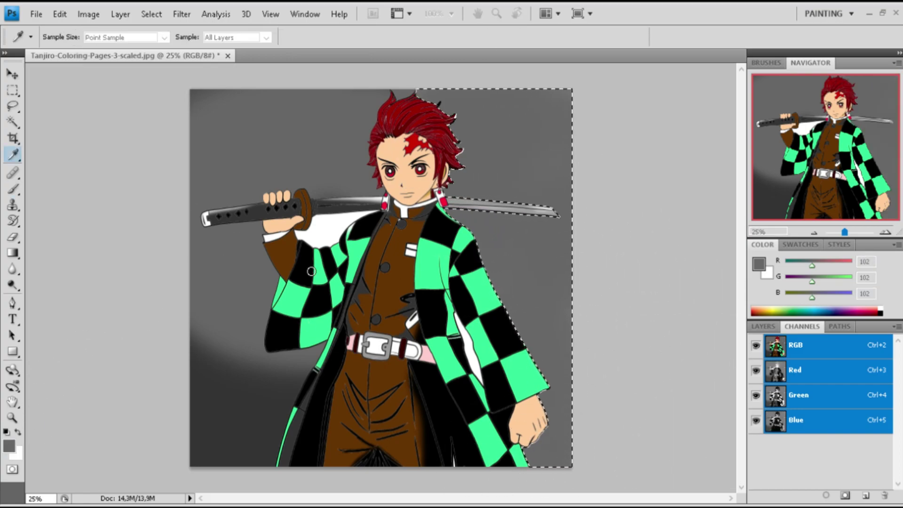
key(b)
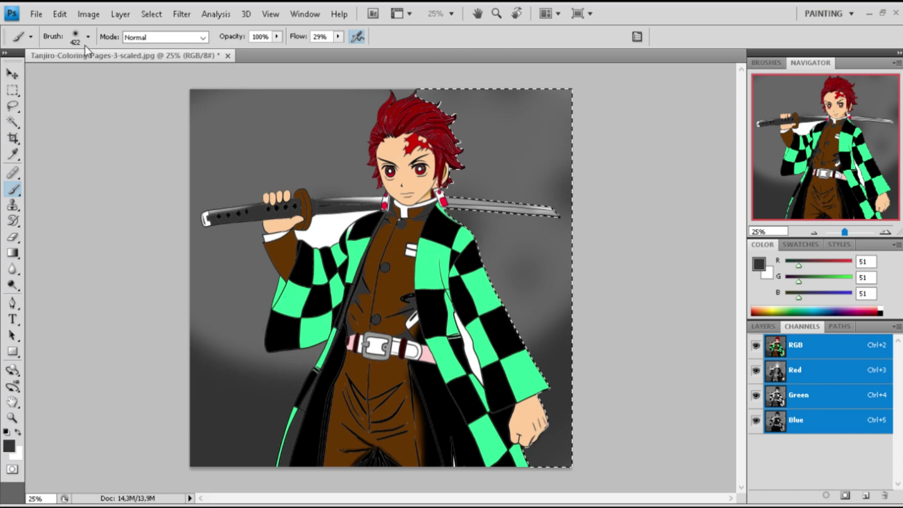
click(17, 89)
click(231, 134)
Dab darker grey mottled patches onto the left background, including near the sleeve edge
click(12, 123)
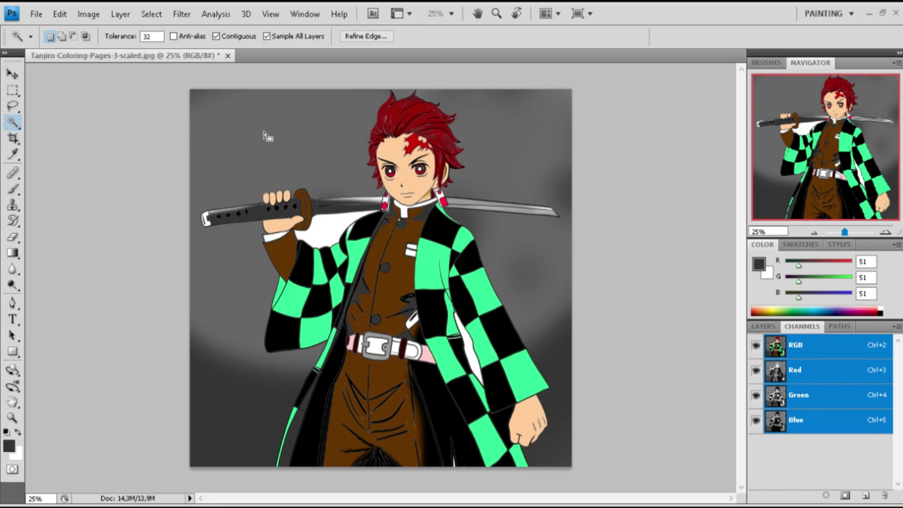
click(262, 137)
click(13, 173)
click(12, 190)
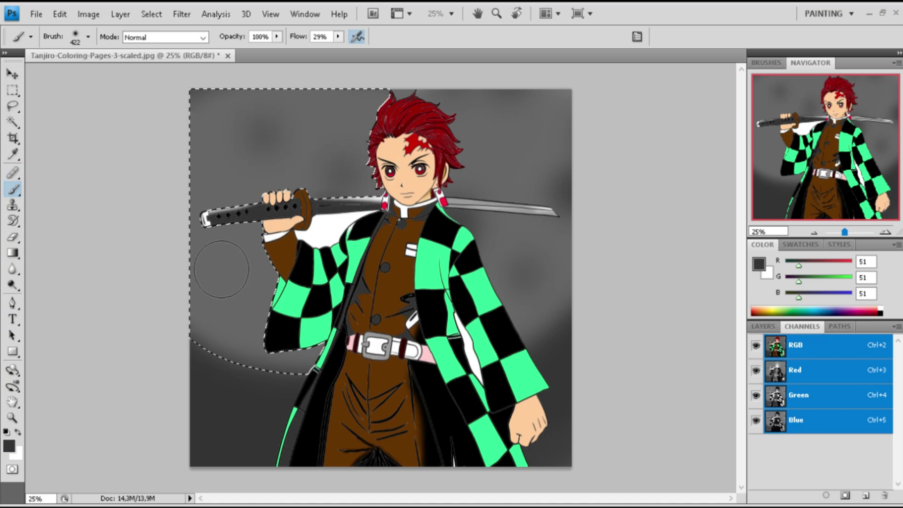
mouse_move(264, 135)
mouse_down()
mouse_move(202, 266)
mouse_move(257, 116)
mouse_up()
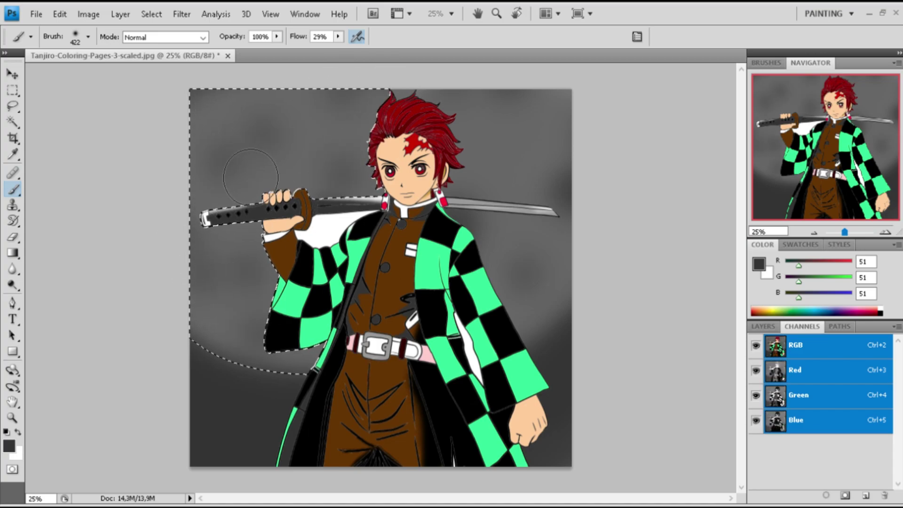
click(310, 353)
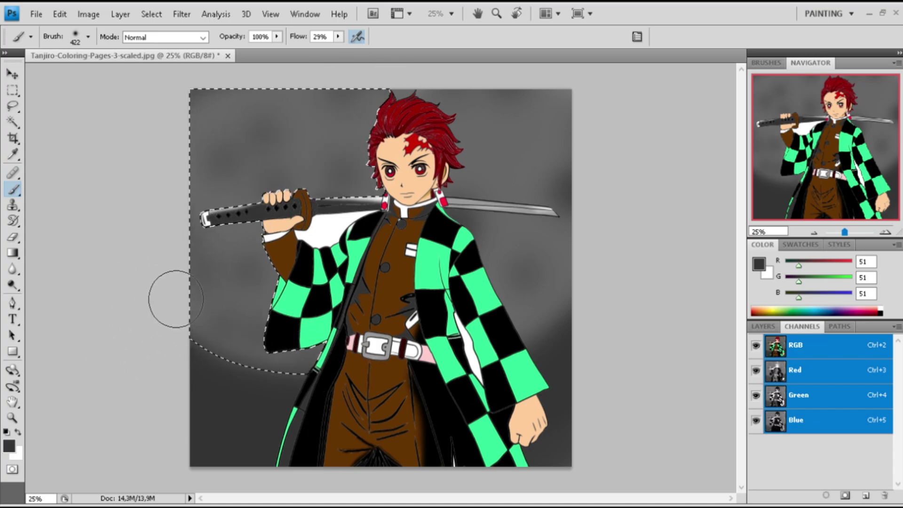
Select the white gap under the sword and paint it grey
click(13, 122)
click(329, 225)
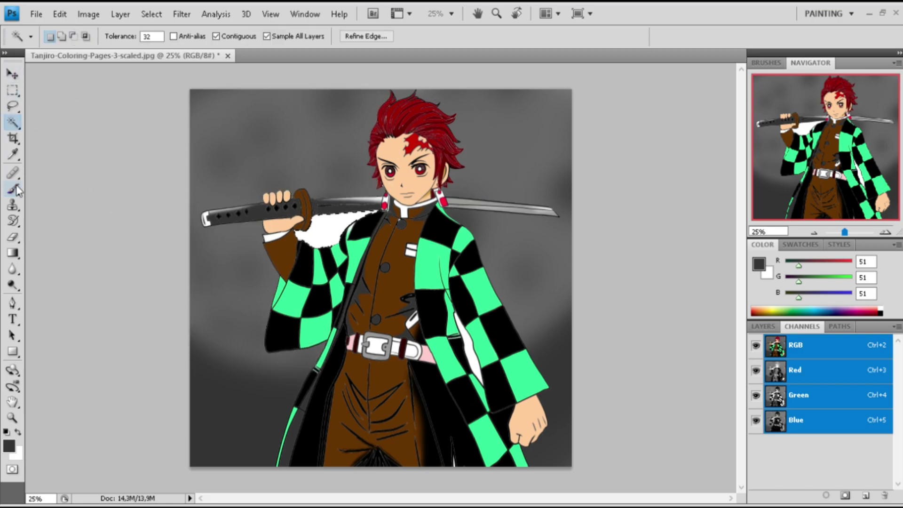
key(b)
mouse_move(329, 226)
mouse_down()
mouse_move(270, 242)
mouse_move(414, 241)
mouse_up()
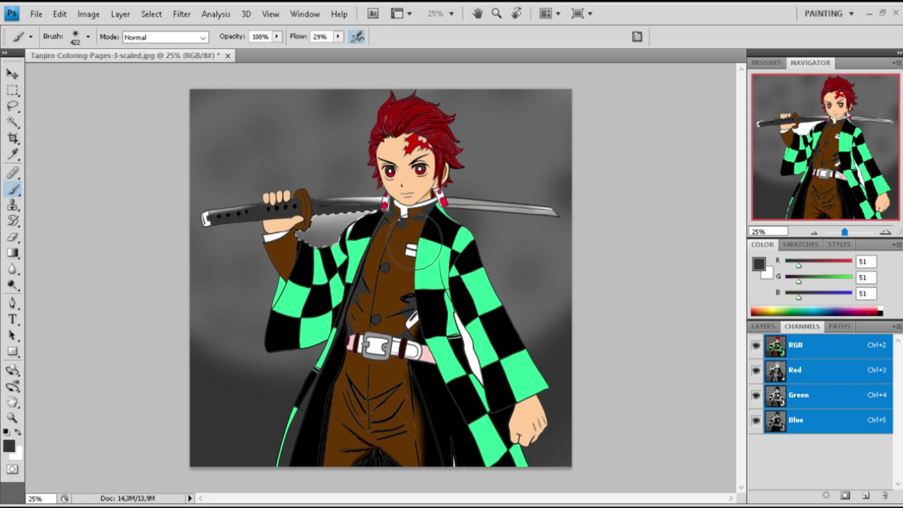